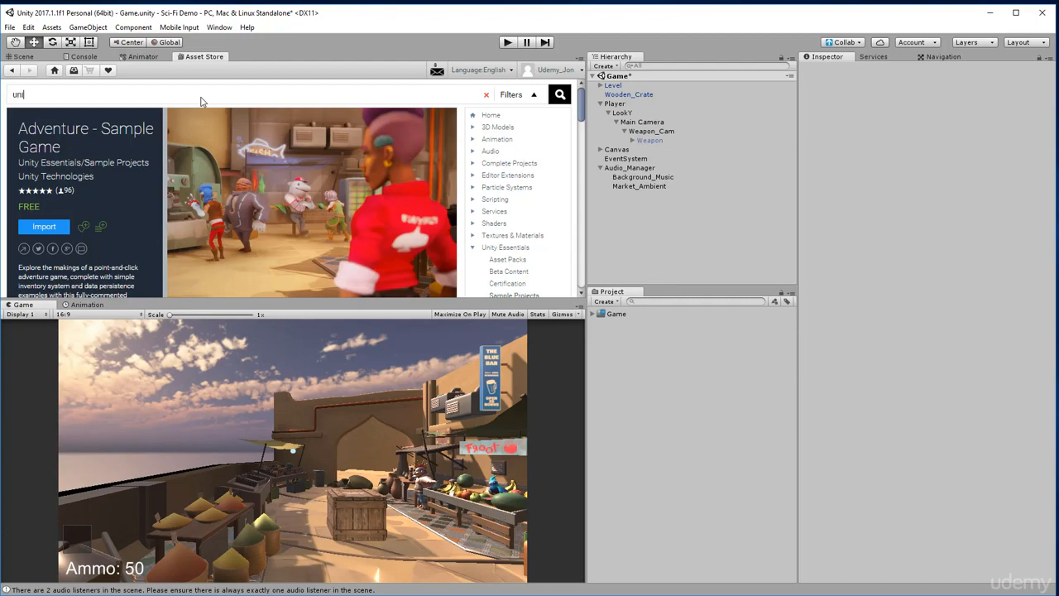
key(Return)
scroll(202, 180, down, 5)
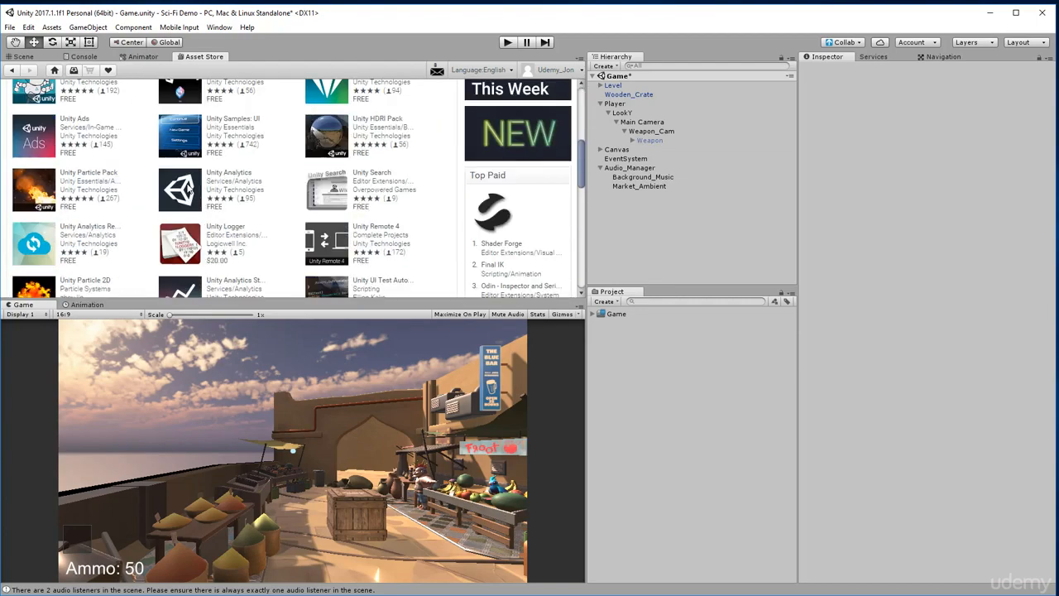
scroll(202, 182, up, 3)
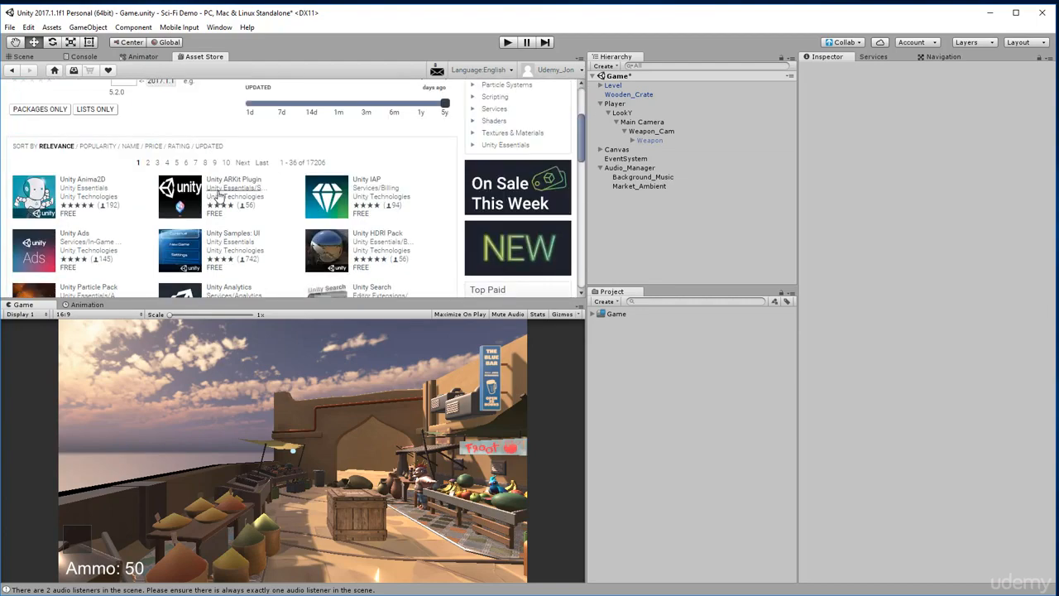
click(227, 203)
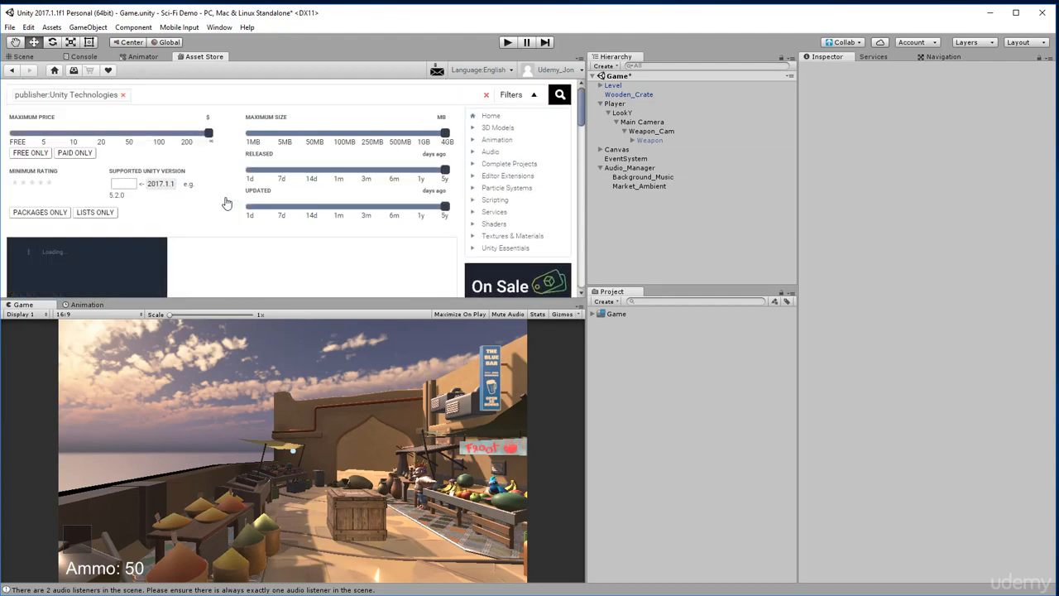
scroll(178, 231, down, 5)
scroll(203, 240, up, 5)
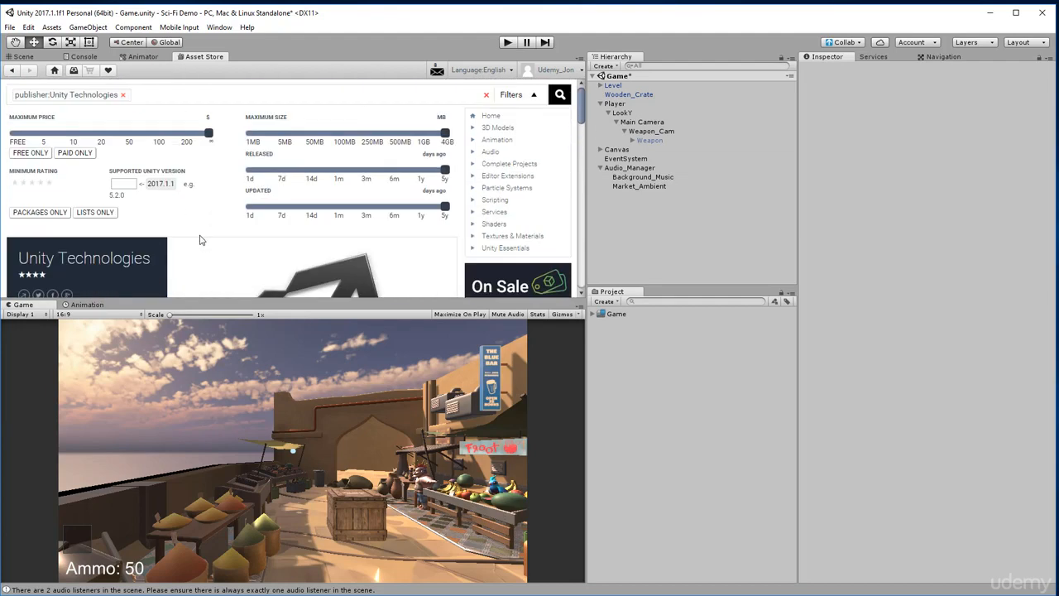
- Clear the publisher filter, search the Asset Store for "post process", and open Unity Technologies' free Post Processing Stack
click(122, 96)
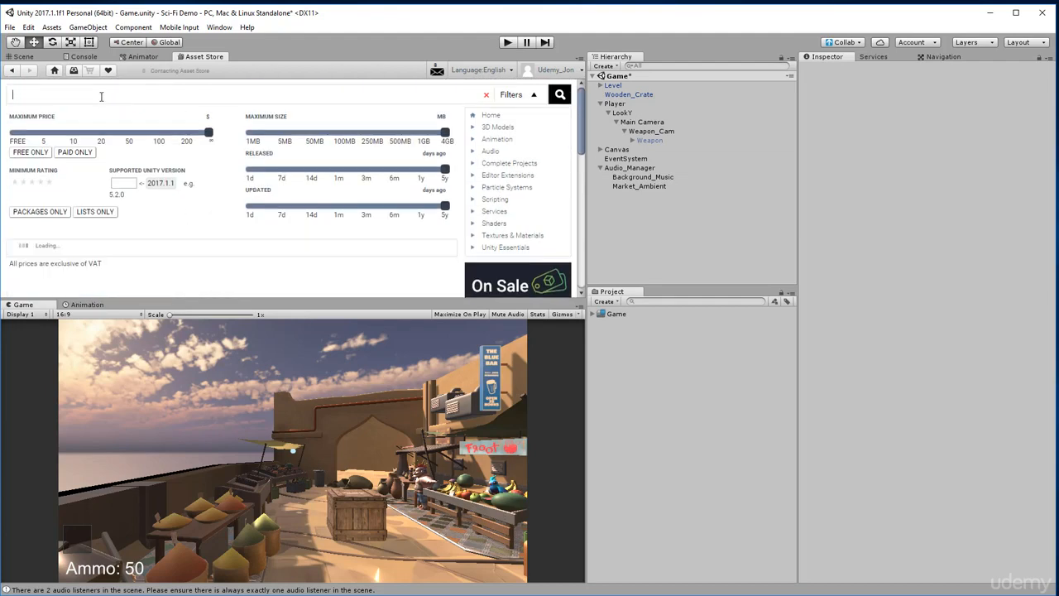
text(post process)
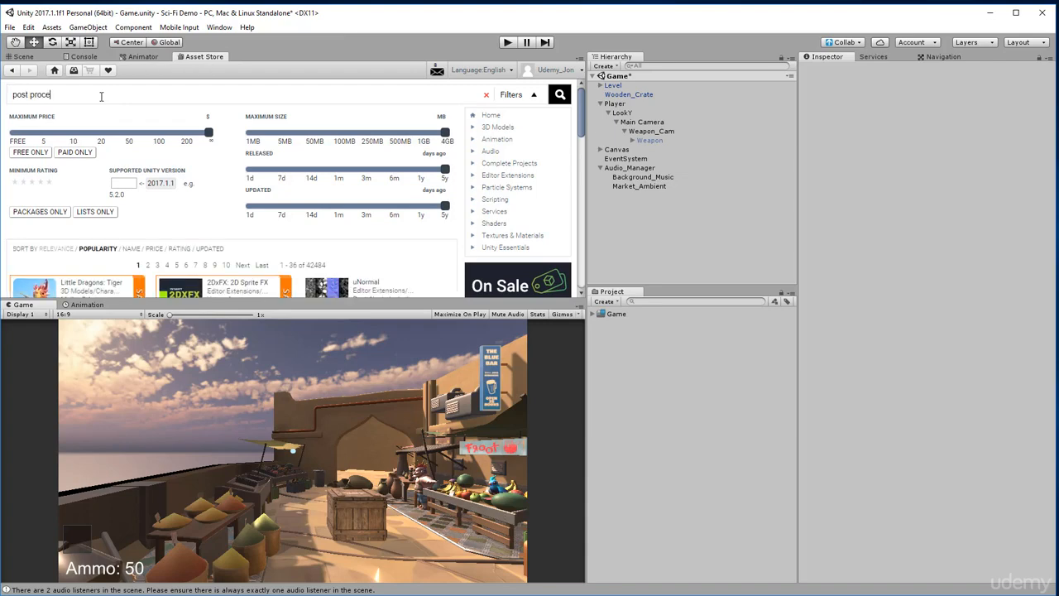
key(Return)
scroll(165, 137, down, 3)
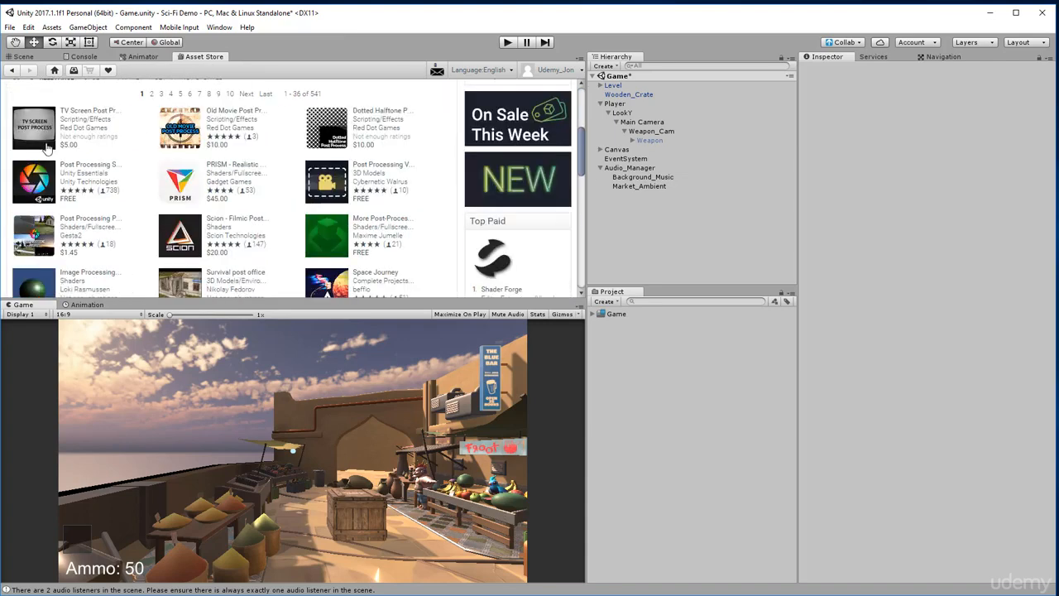
click(82, 169)
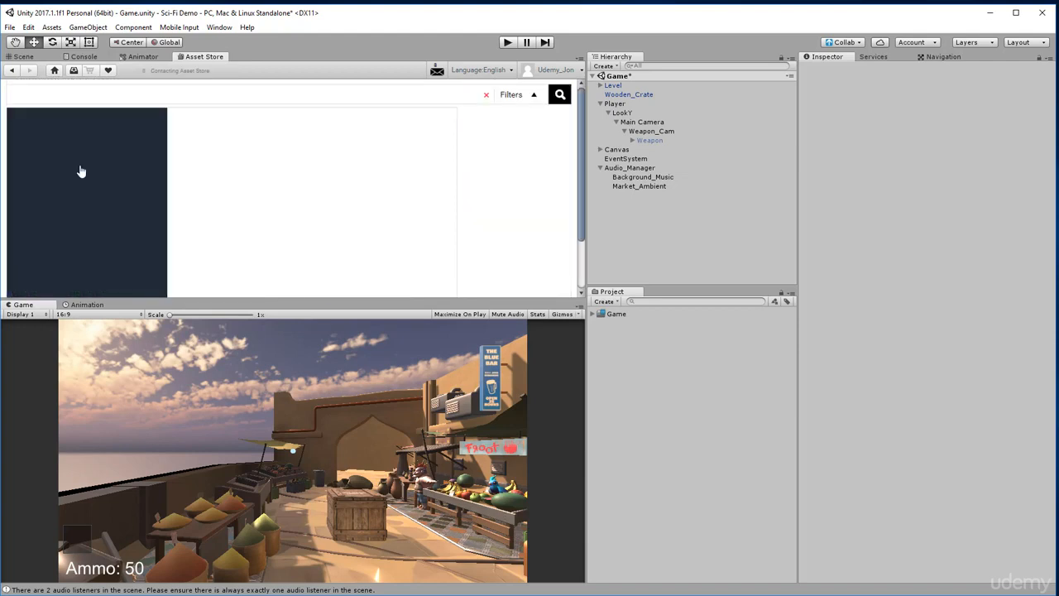
- Import the complete Post Processing Stack package into the project
scroll(83, 177, down, 3)
scroll(83, 179, up, 3)
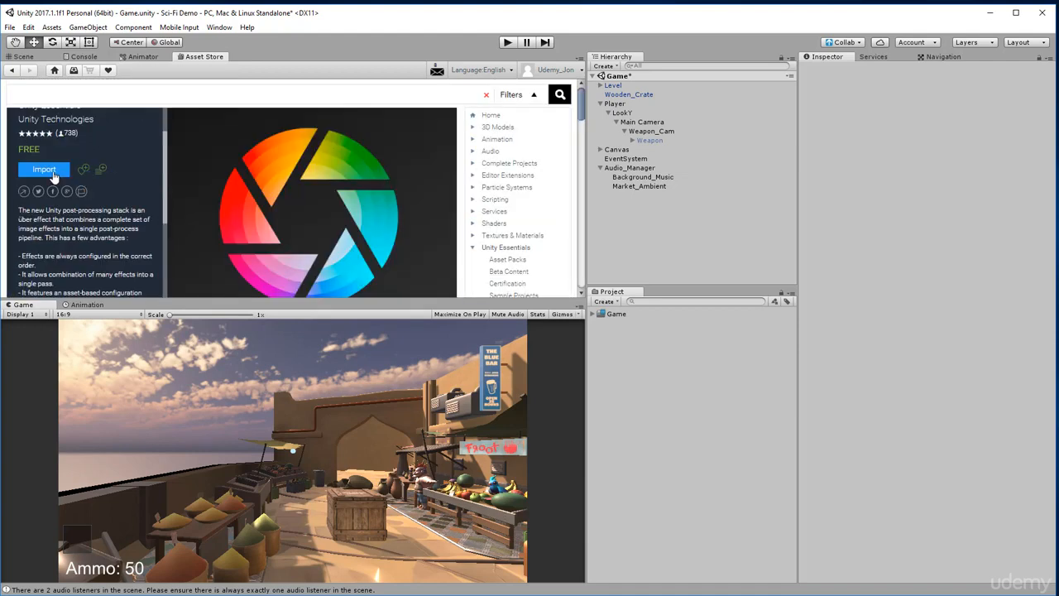
click(62, 171)
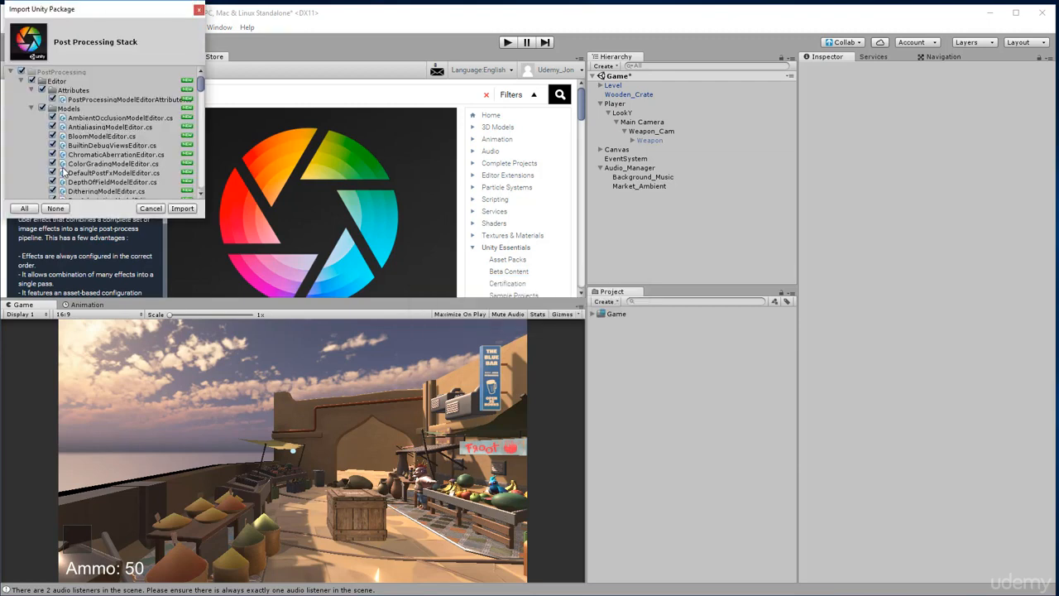
click(184, 209)
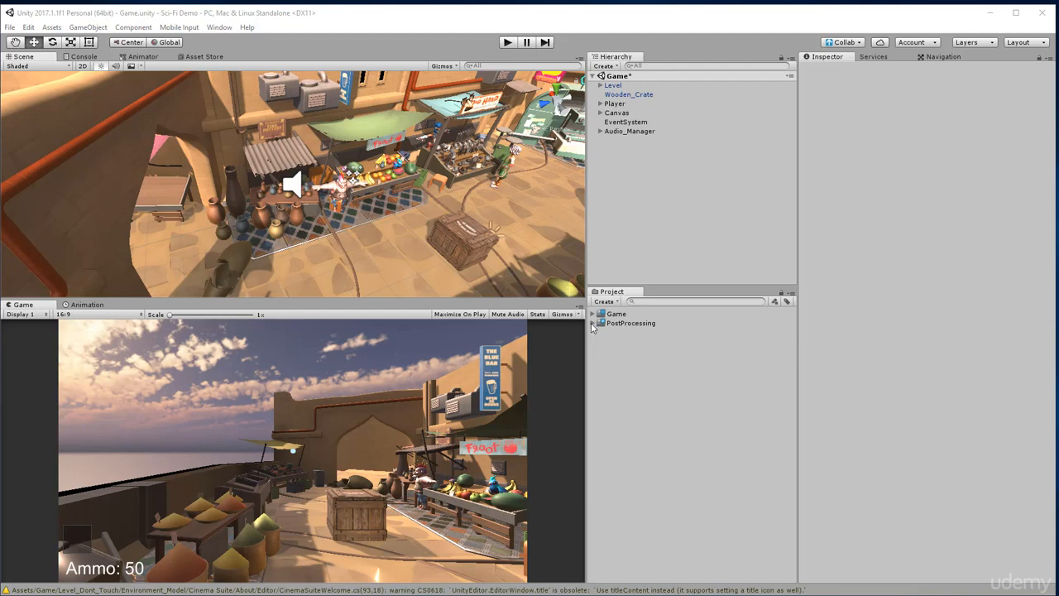
- Examine the subfolders of the imported PostProcessing folder
click(592, 323)
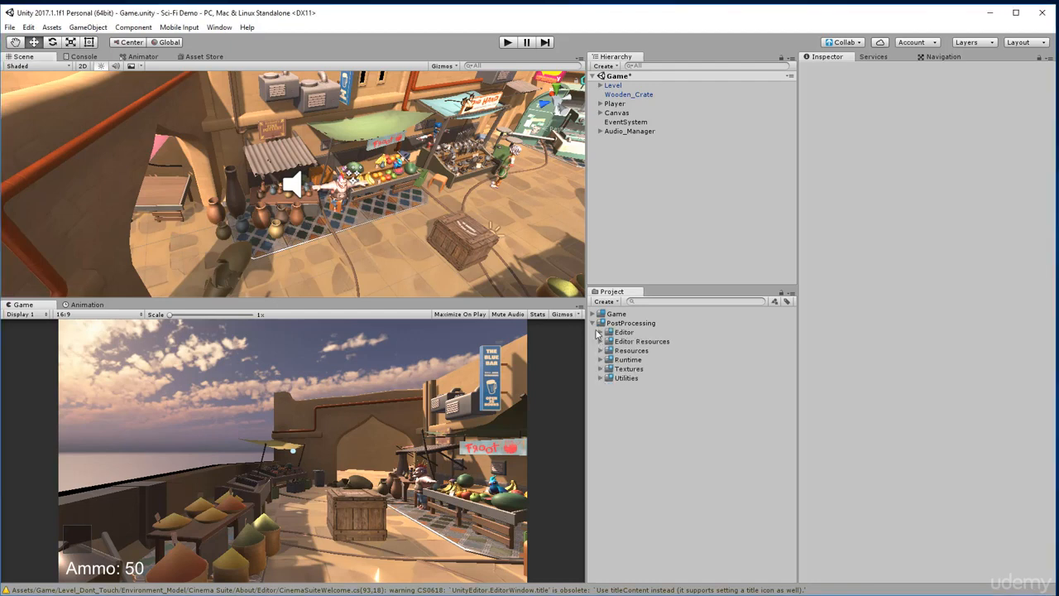
click(596, 324)
click(593, 323)
- Create a Post-Processing Profile in the Game folder and name it Sci_Fi_PPF
click(593, 314)
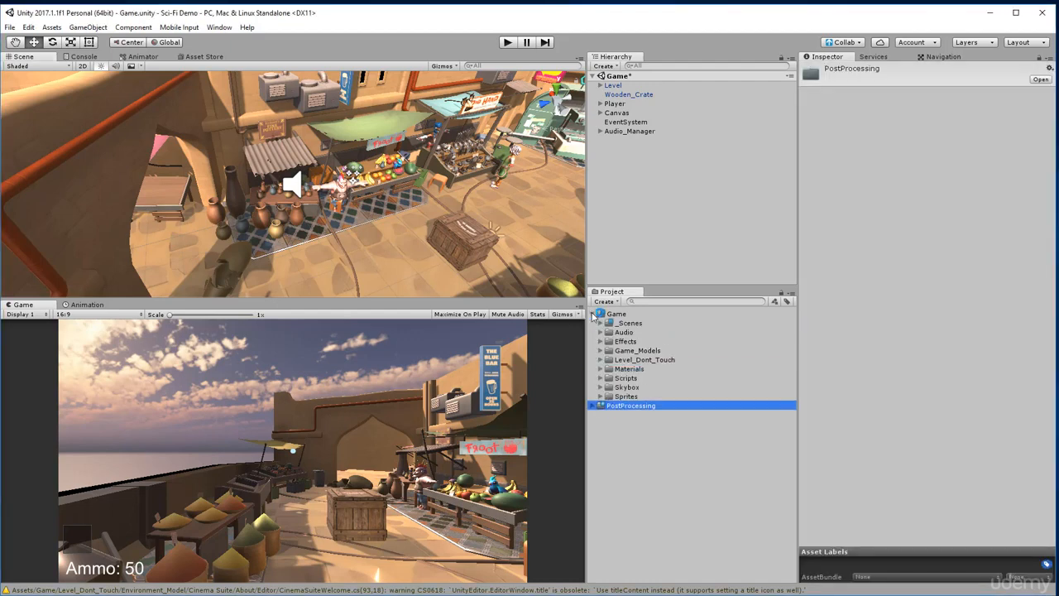
click(620, 317)
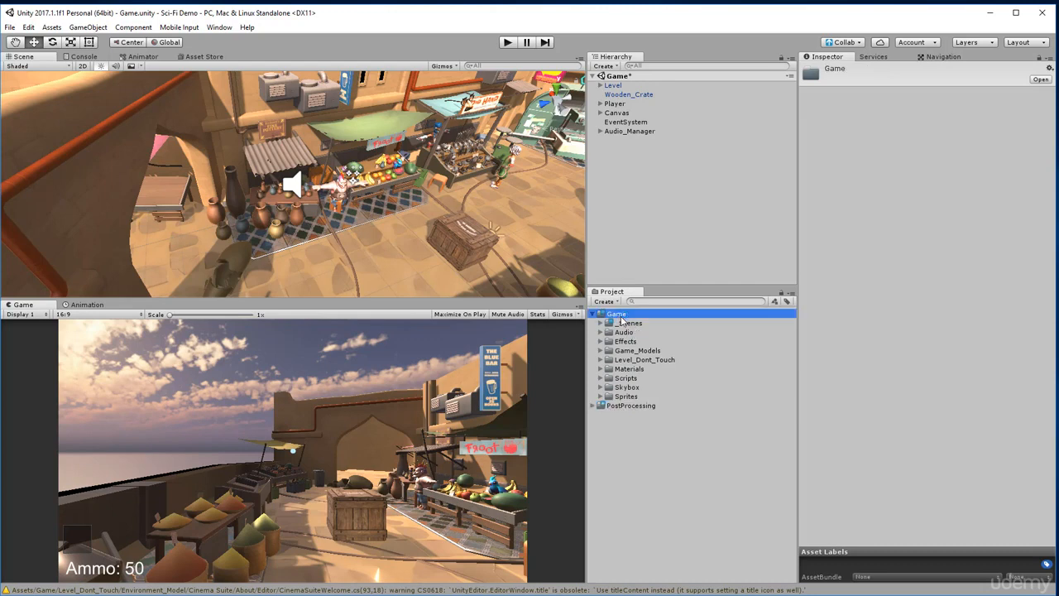
right_click(620, 318)
mouse_move(748, 320)
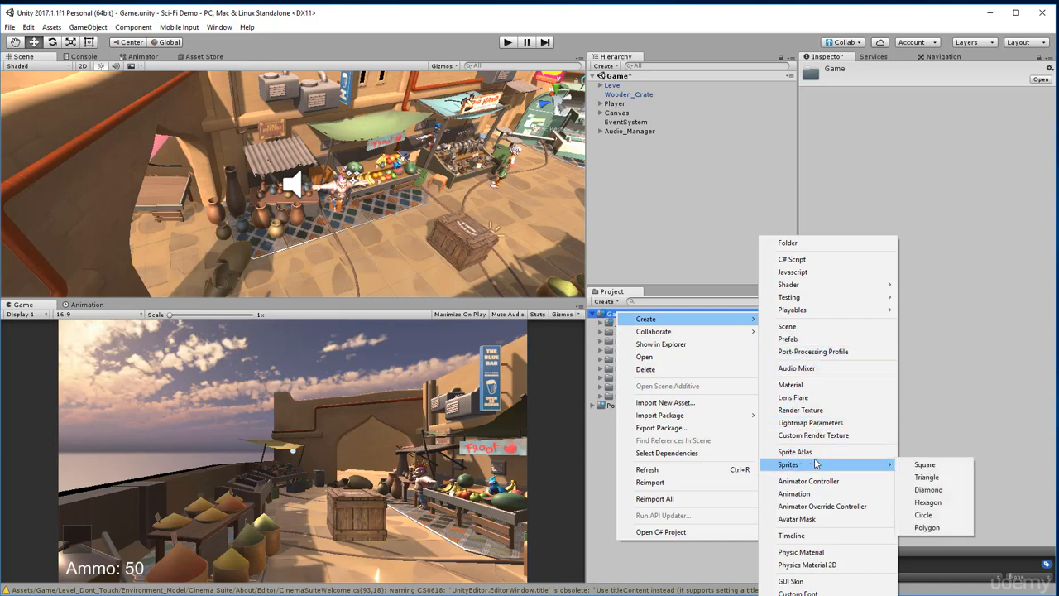
click(814, 351)
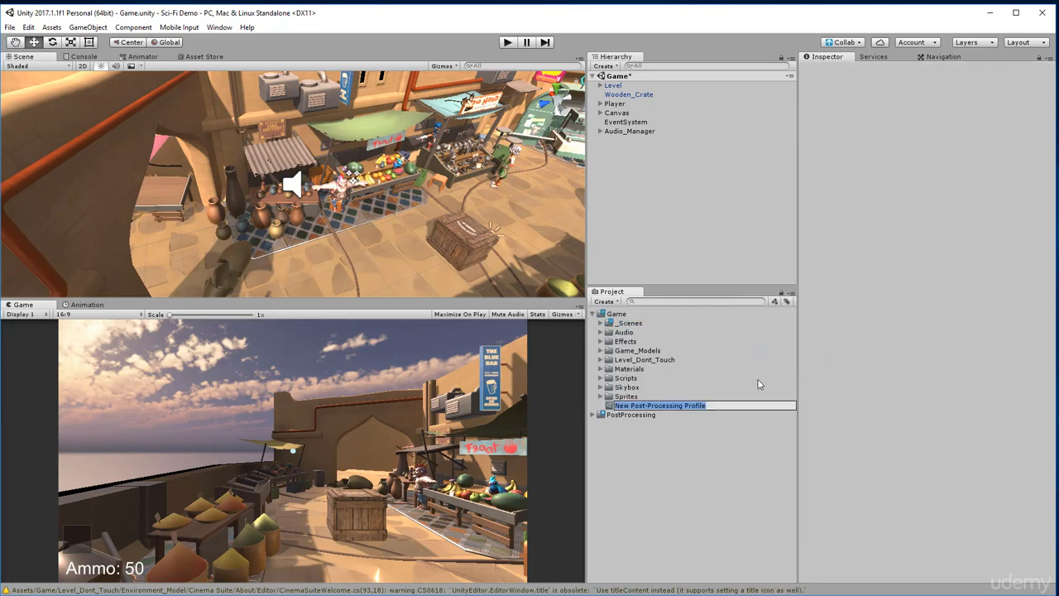
text(Sci_)
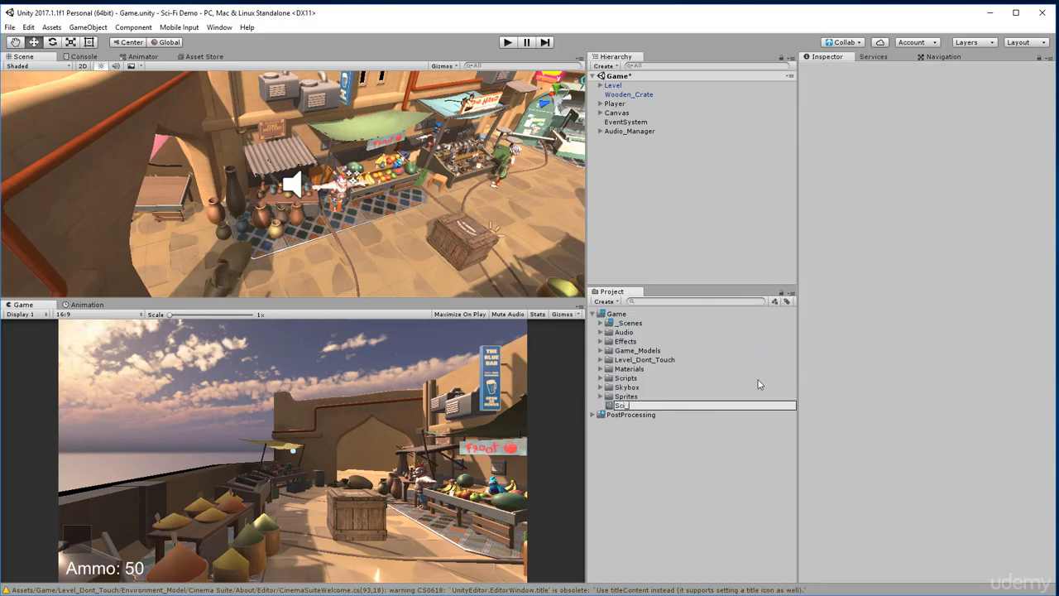
text(Fi_PPF)
key(Return)
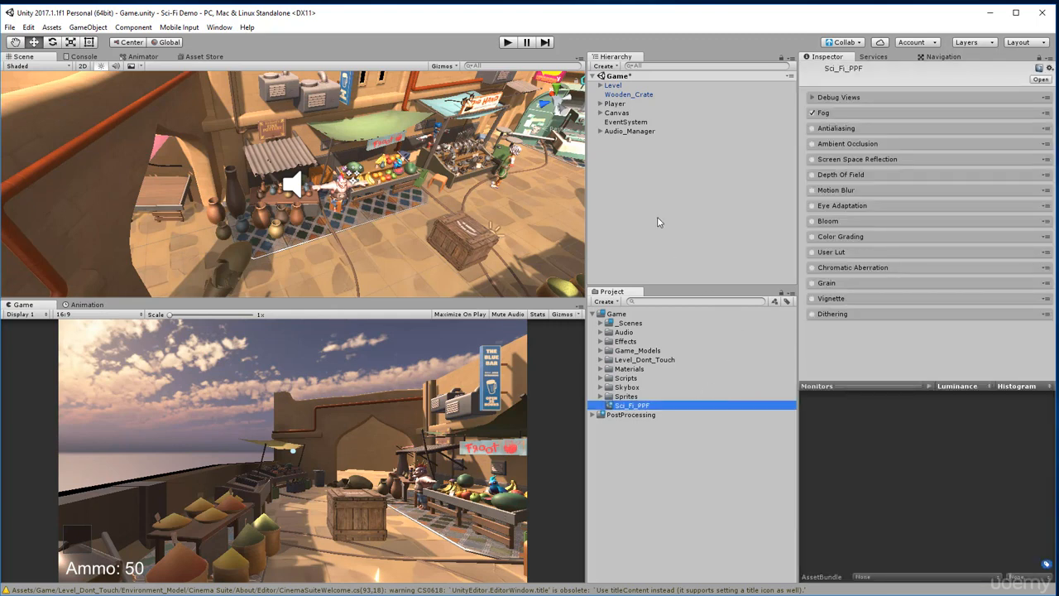
- Add a Post-Processing Behaviour component to the Main Camera under the Player's LookY object
click(627, 105)
key(Right)
key(Down)
key(Right)
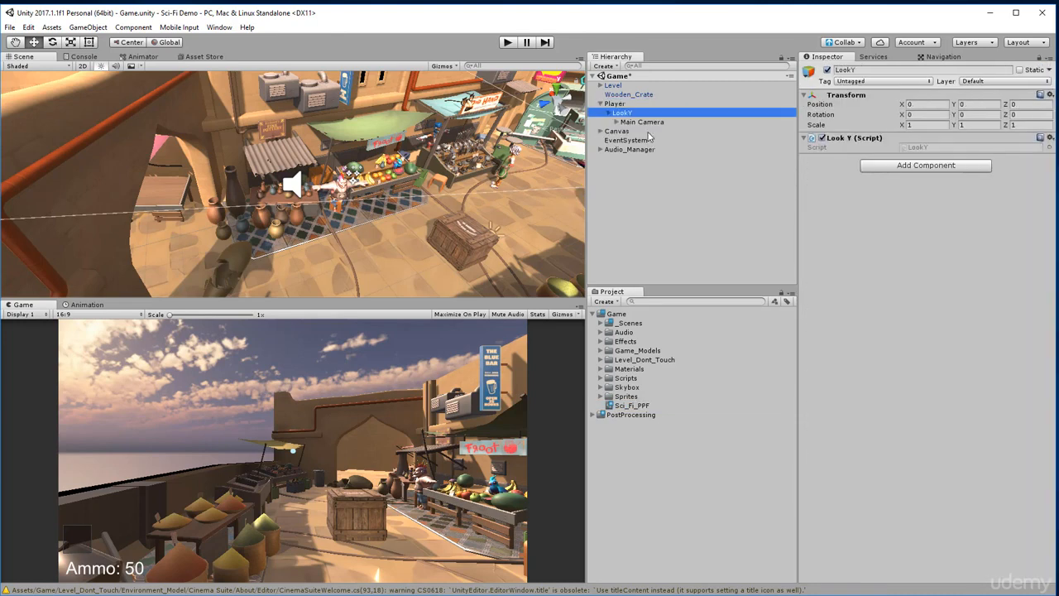
key(Down)
key(Right)
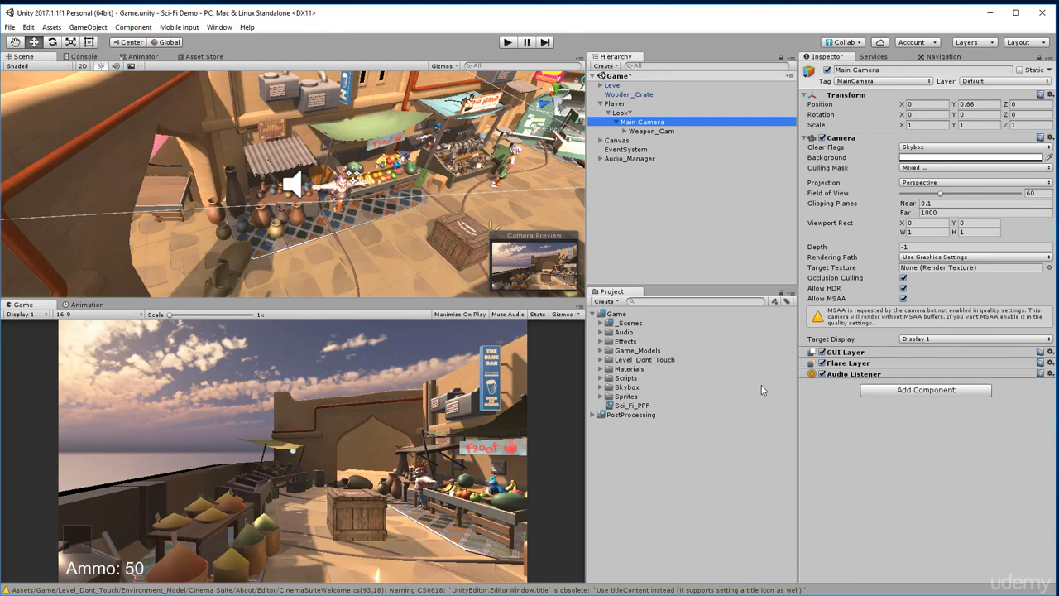
click(889, 392)
text(post)
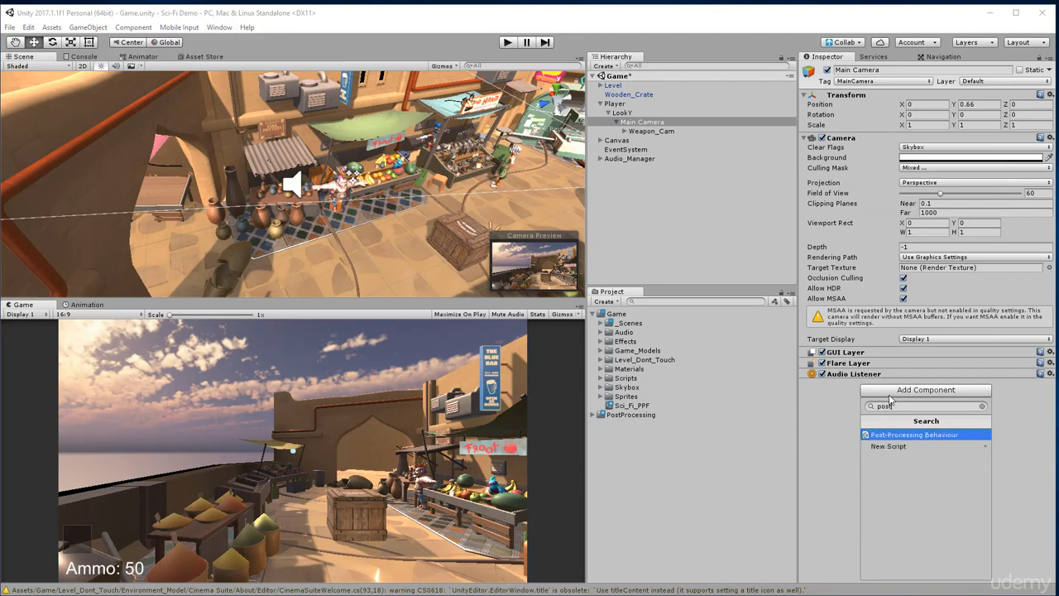
key(Return)
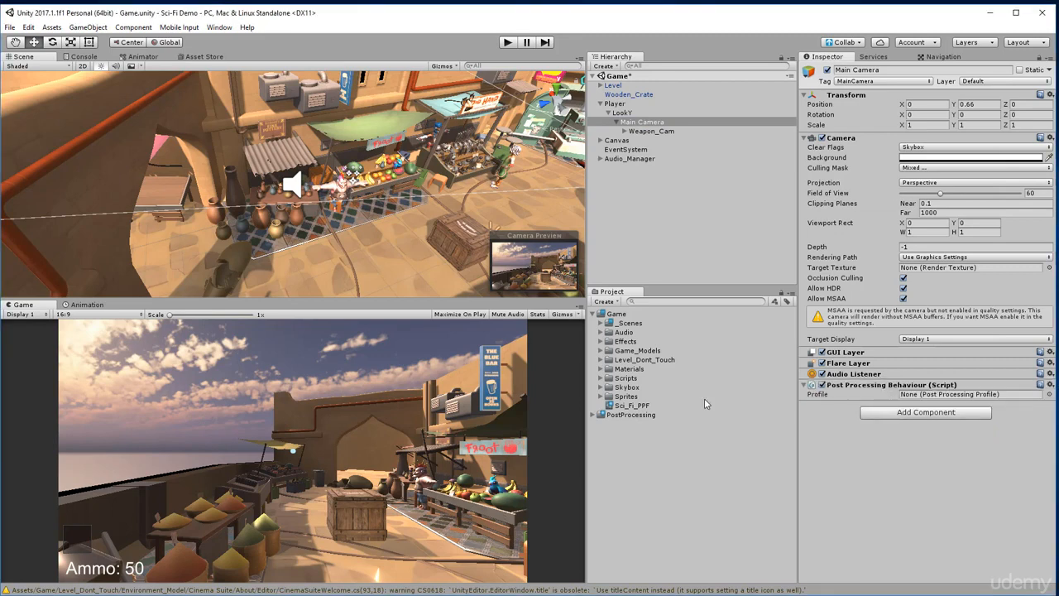
- Assign Sci_Fi_PPF as the profile of the Main Camera's Post Processing Behaviour
drag(632, 405, 931, 399)
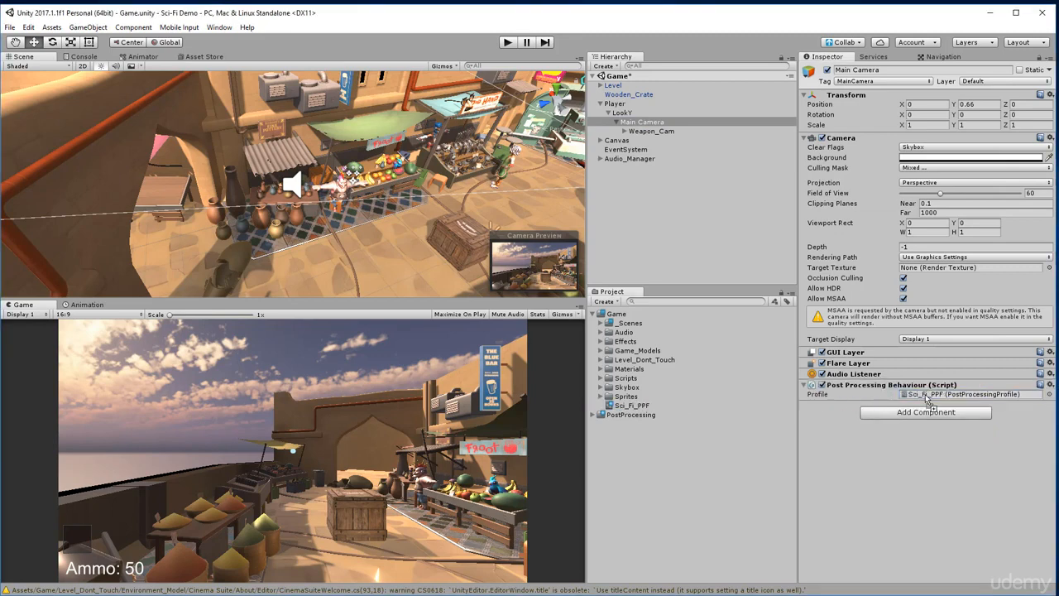
click(631, 113)
click(641, 122)
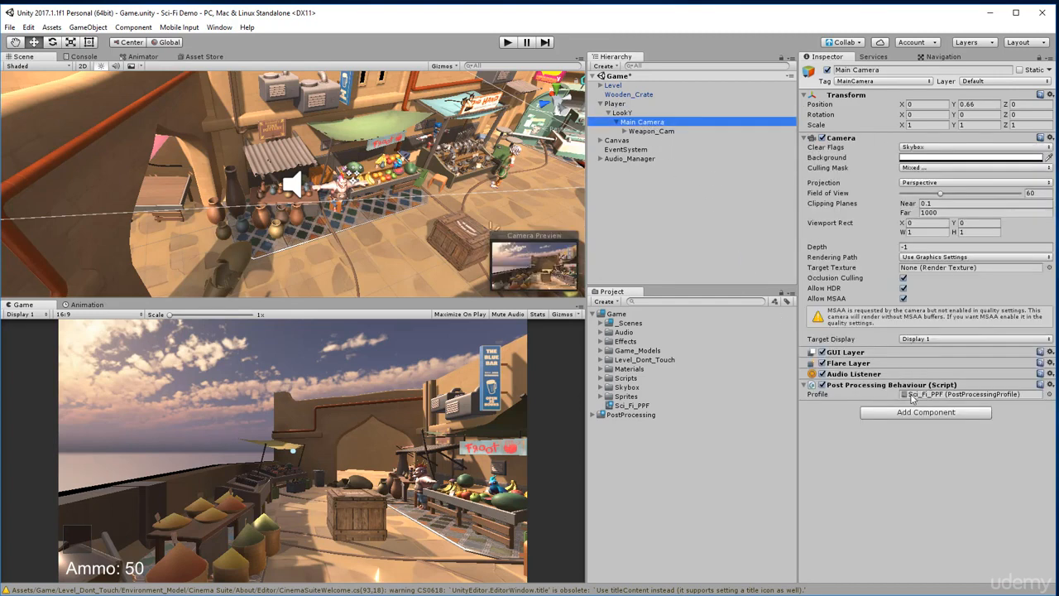
- Locate the camera's assigned profile asset, open its effect settings, and enlarge the Game view slightly
click(939, 393)
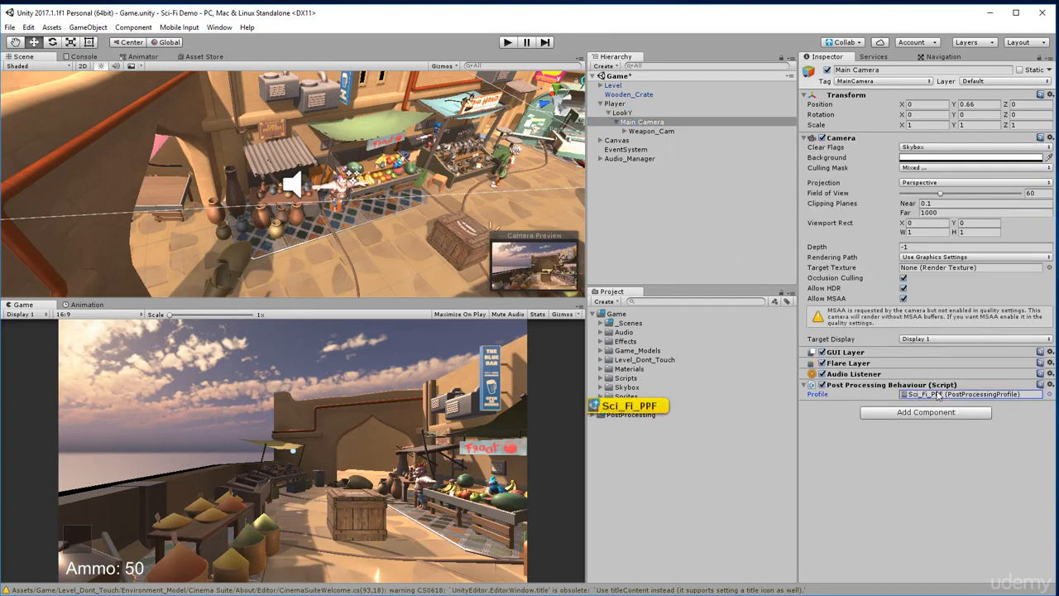
click(633, 406)
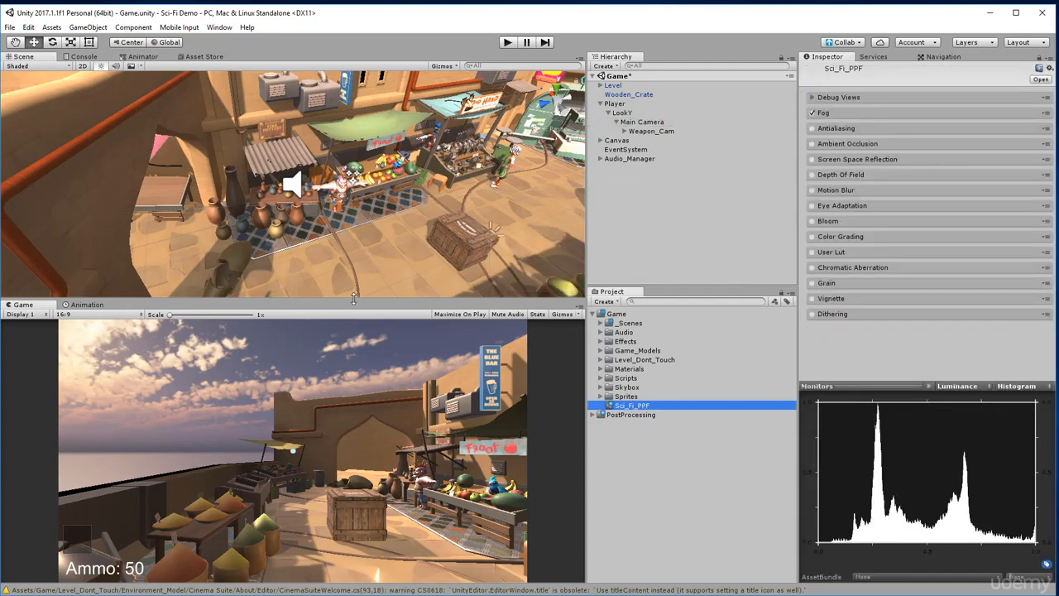
drag(354, 298, 366, 279)
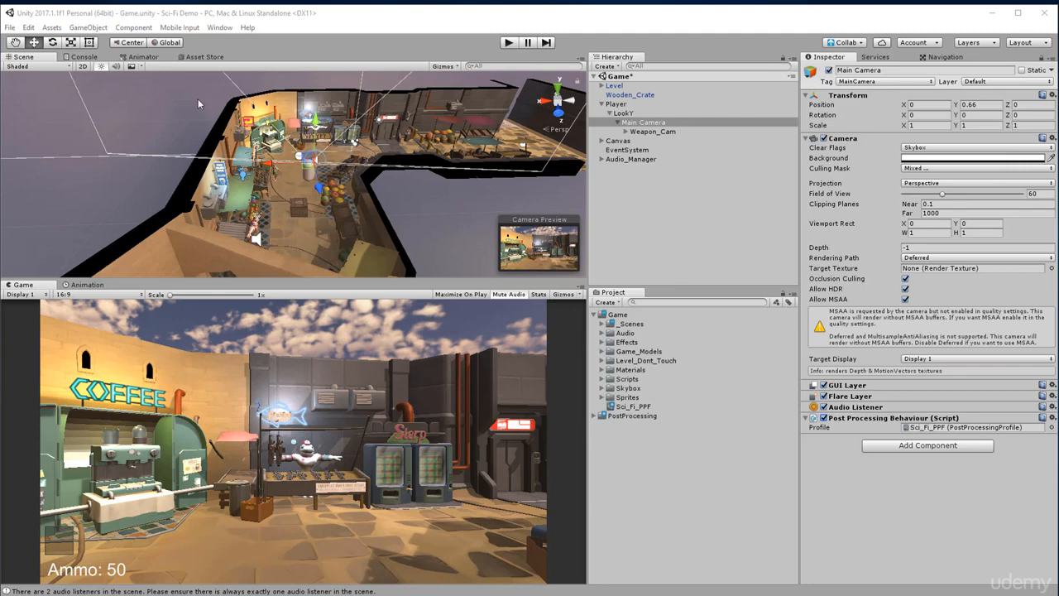
- Set the rendering Color Space to Linear in the project's Player settings
click(24, 28)
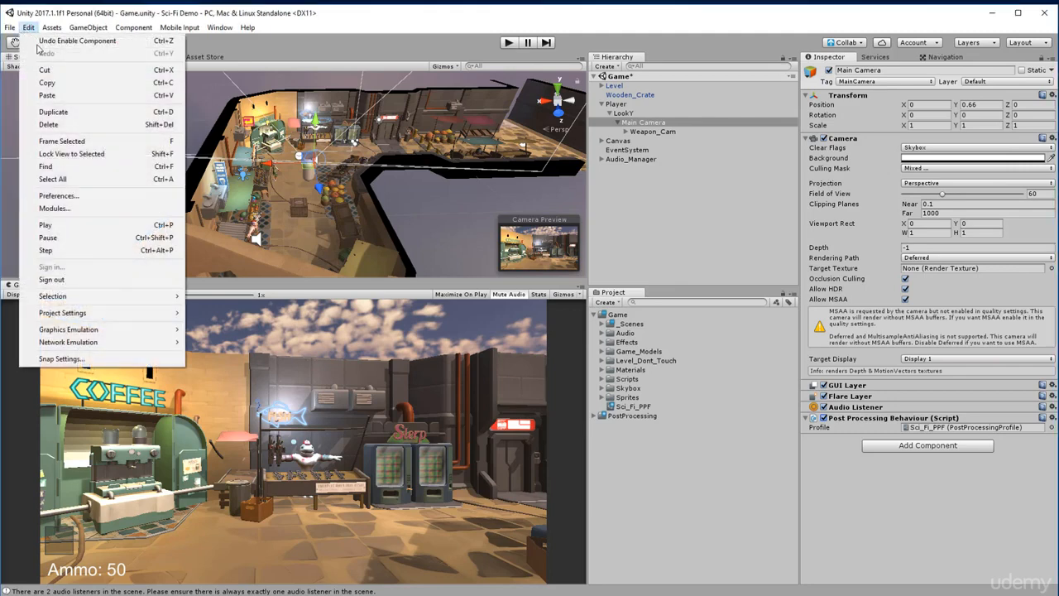
mouse_move(106, 318)
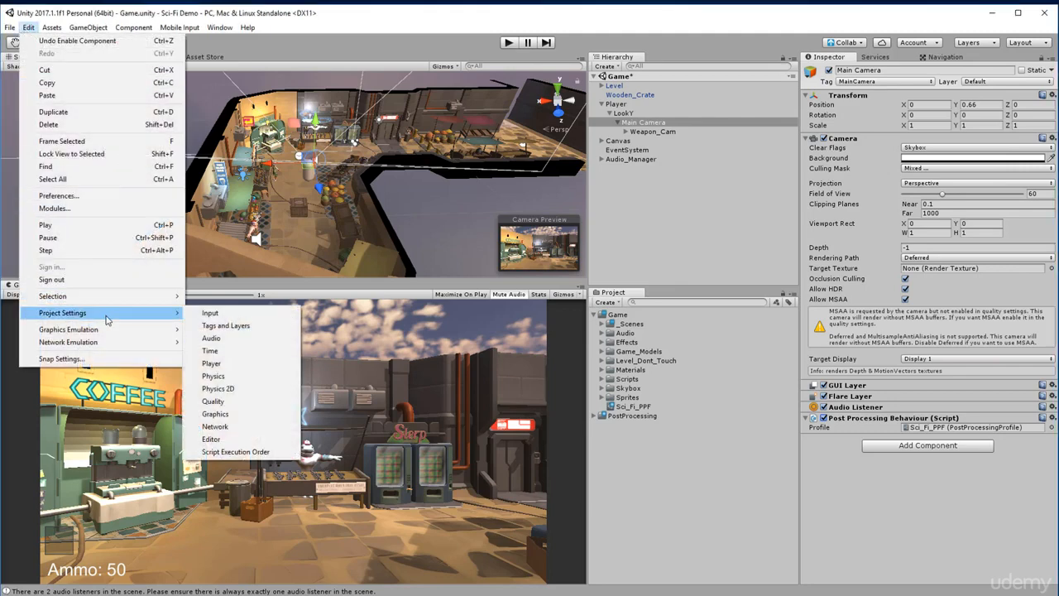
click(212, 363)
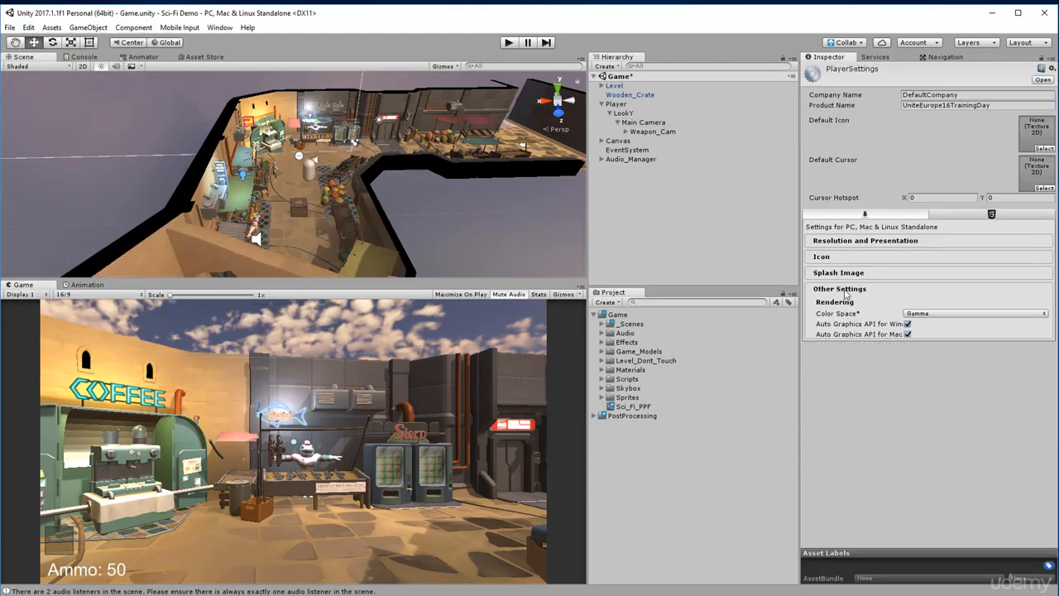
click(846, 289)
click(847, 290)
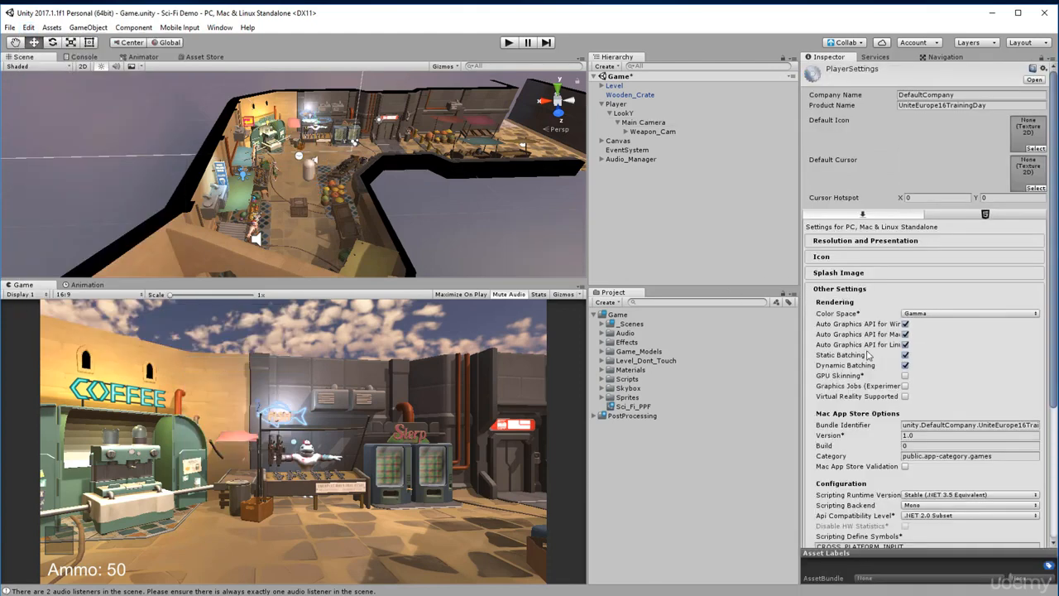
click(913, 315)
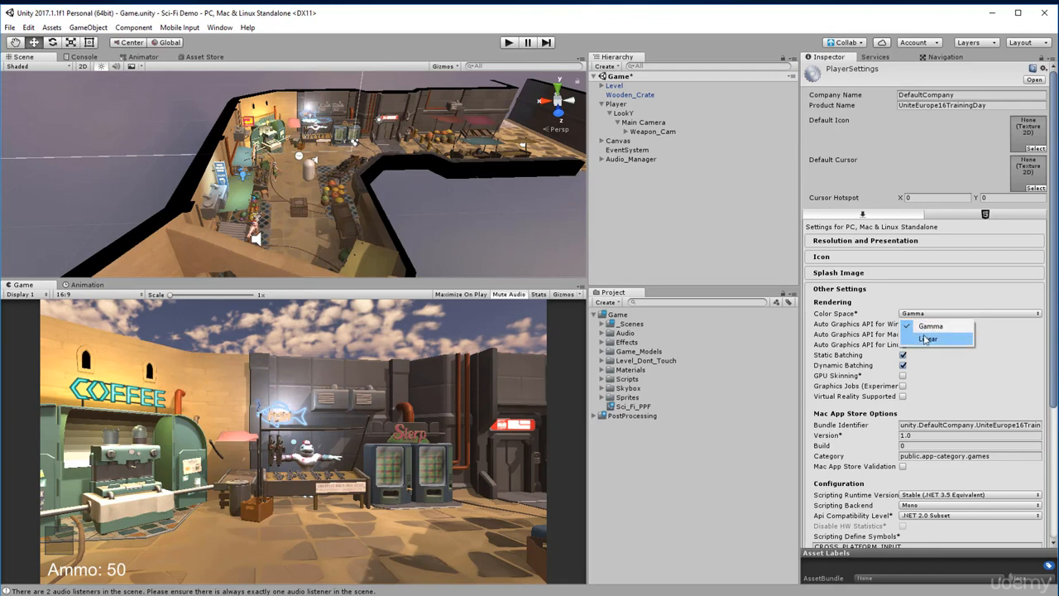
click(927, 338)
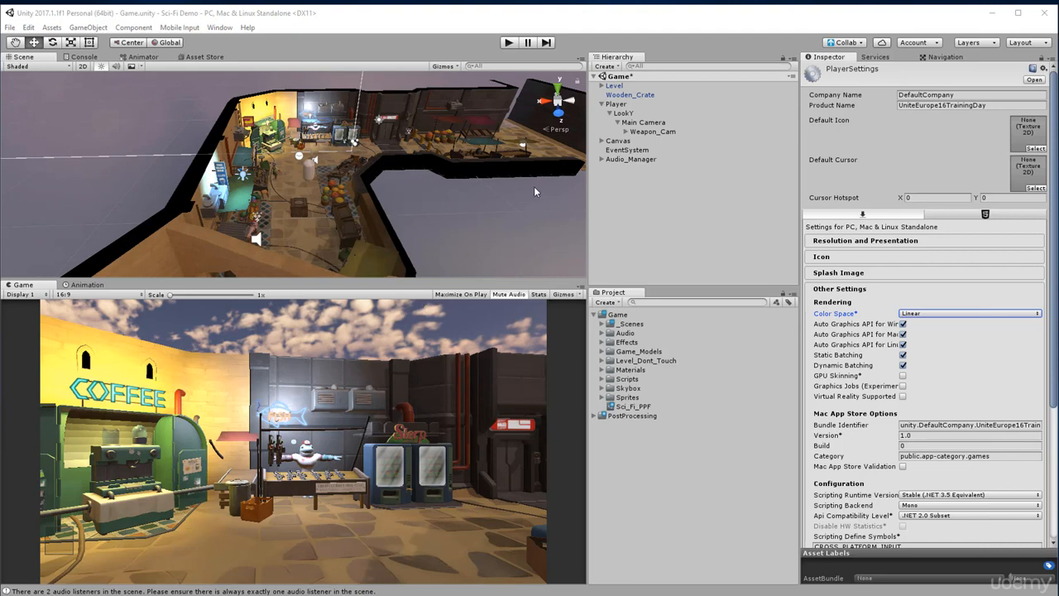
- Review the Sci_Fi_PPF profile's effect settings and the Main Camera's component settings
click(638, 407)
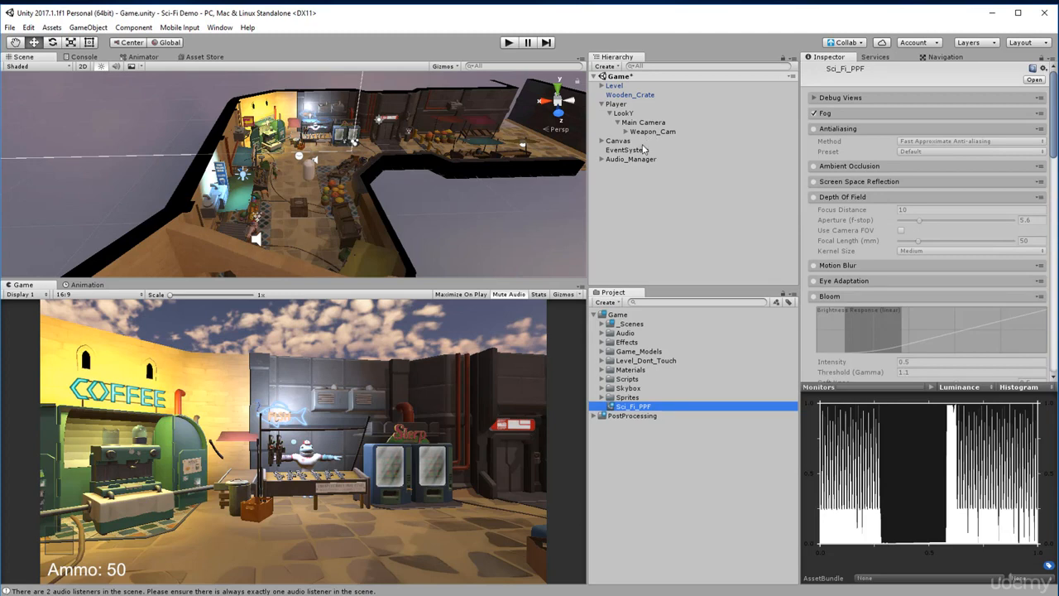
click(650, 133)
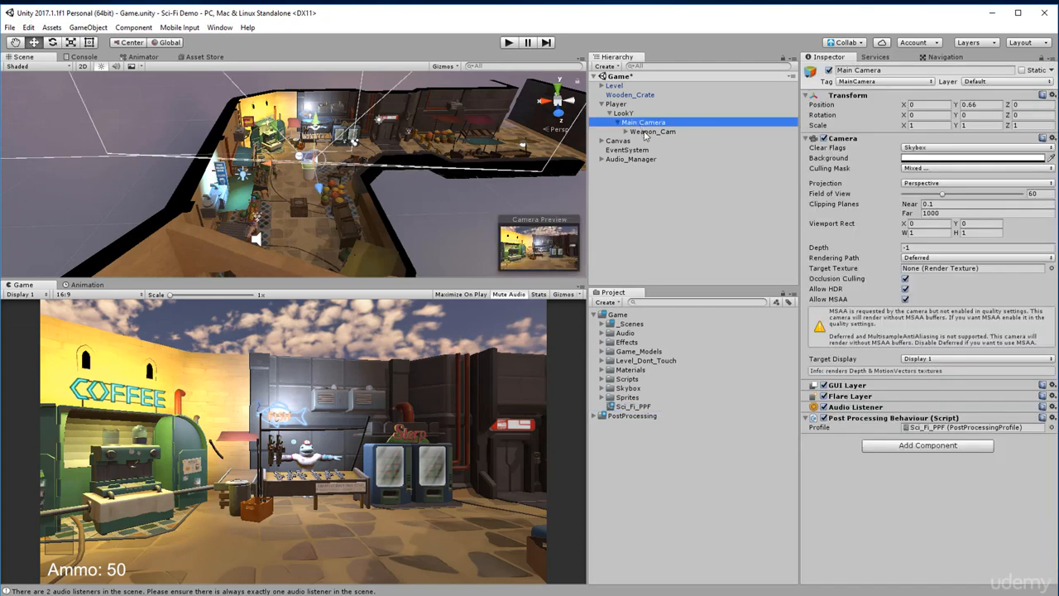
- Enable Weapon_Cam's Camera component and turn on Antialiasing in the Sci_Fi_PPF profile
click(823, 138)
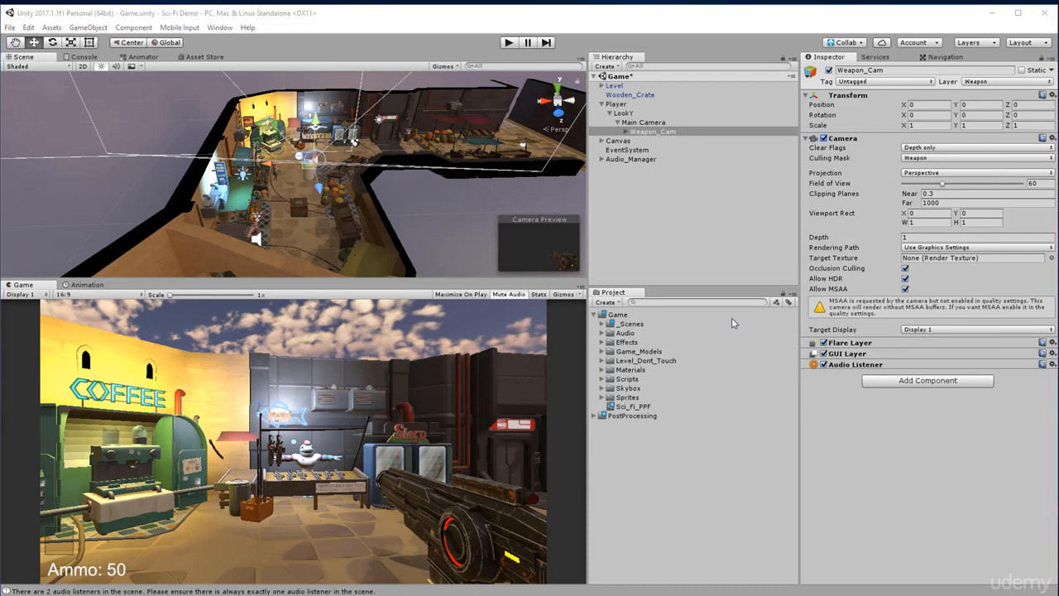
click(626, 409)
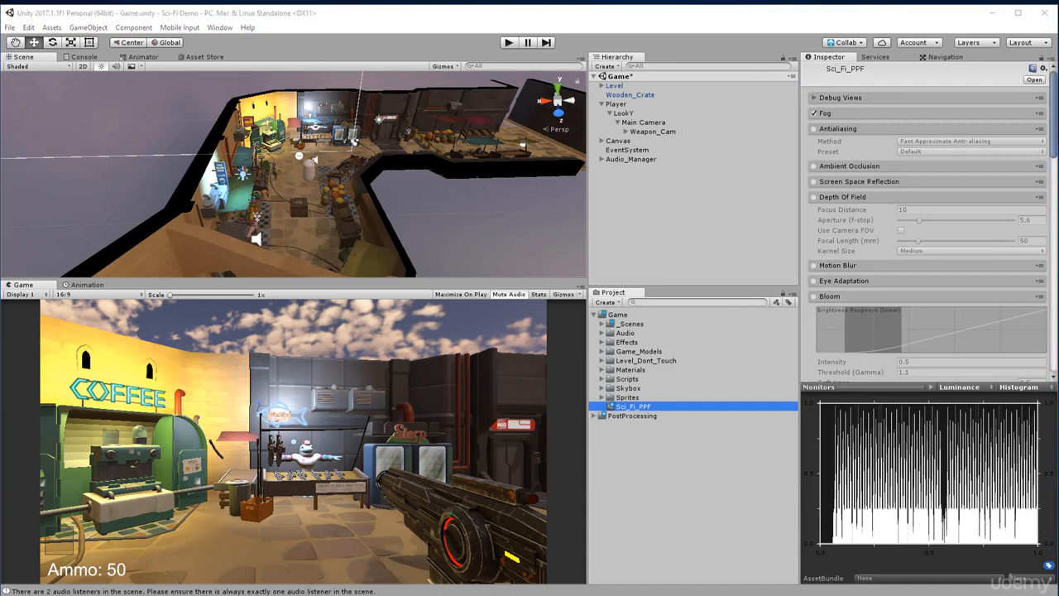
click(813, 129)
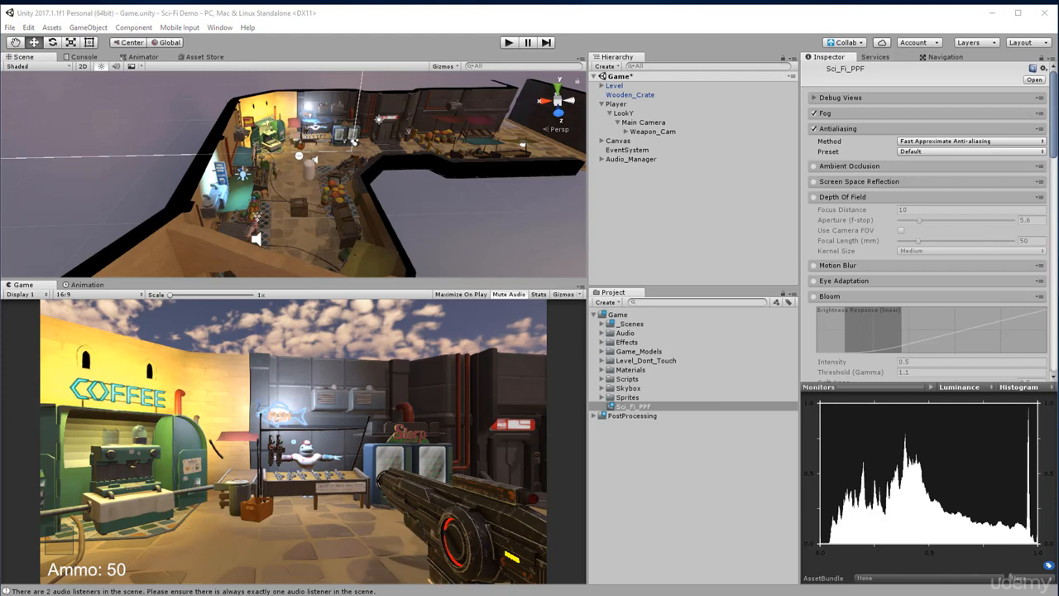
- Expand the profile's Ambient Occlusion settings and turn the effect on
click(827, 166)
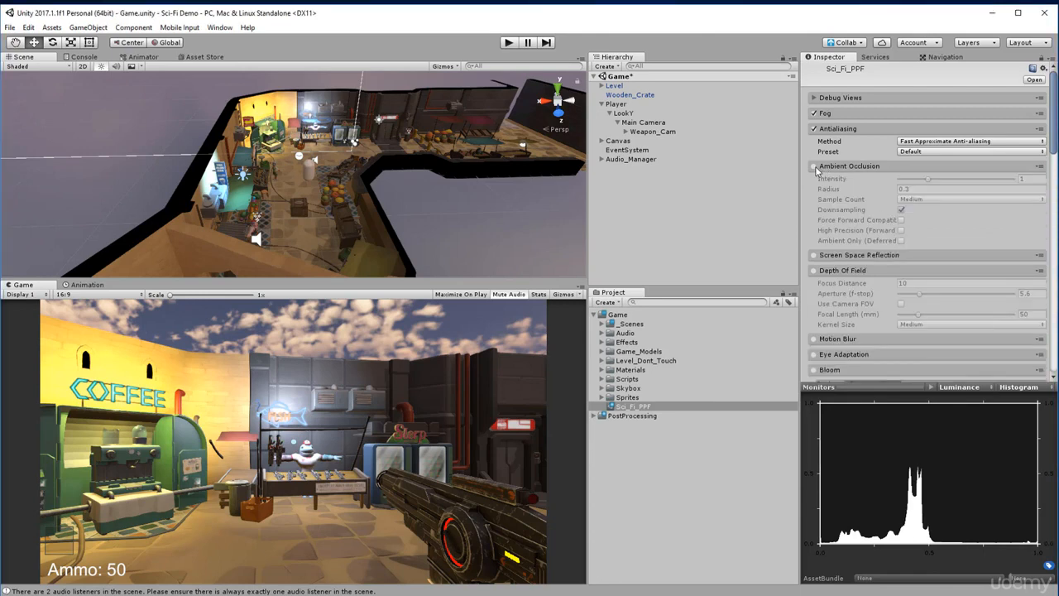
click(815, 166)
click(815, 167)
click(814, 167)
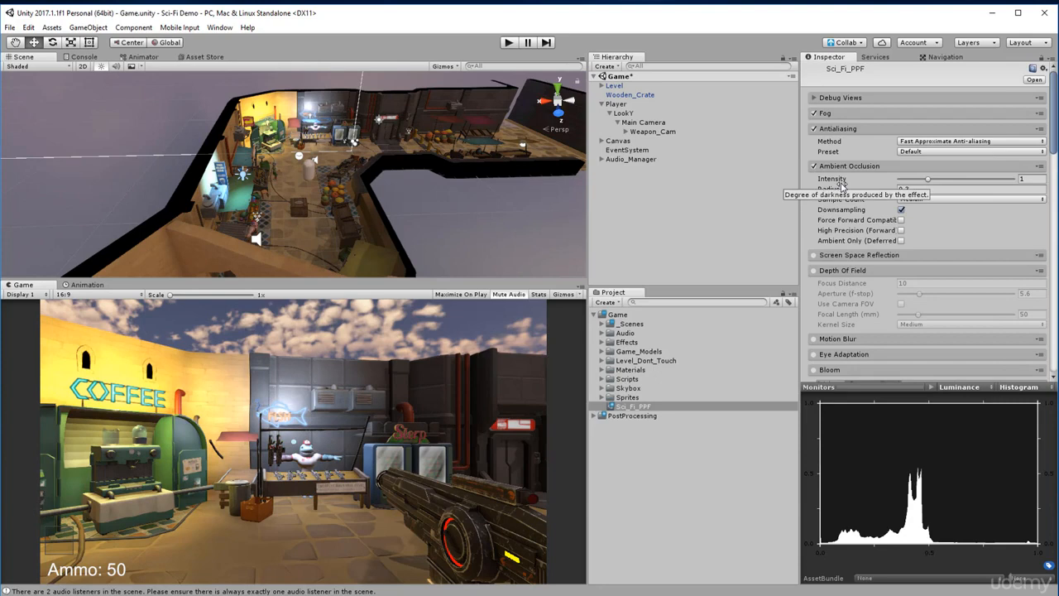
- Adjust Ambient Occlusion to an intensity of 1 and a radius of 0.78
click(928, 180)
mouse_move(928, 182)
mouse_down()
mouse_move(917, 183)
mouse_move(1032, 200)
mouse_move(1017, 184)
mouse_move(908, 182)
mouse_move(920, 179)
mouse_up()
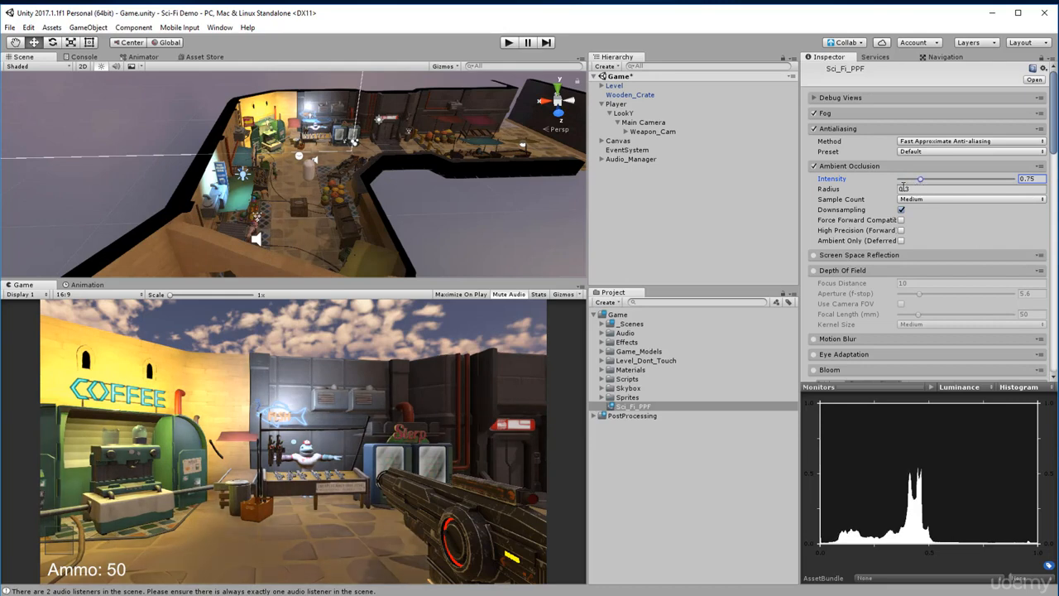
mouse_move(857, 191)
mouse_down()
mouse_move(903, 198)
mouse_move(853, 207)
mouse_up()
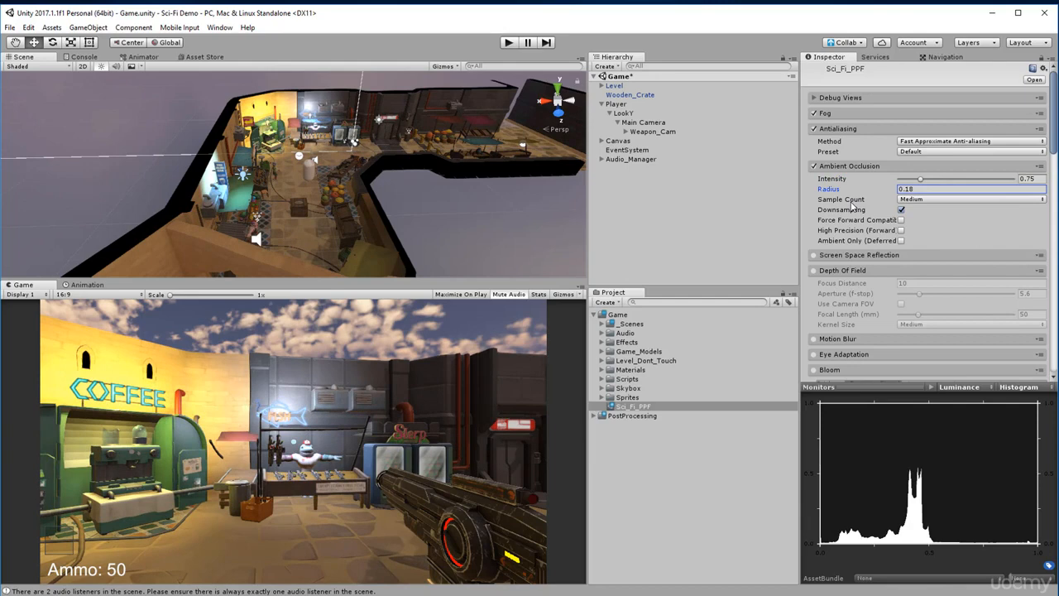
drag(920, 180, 945, 186)
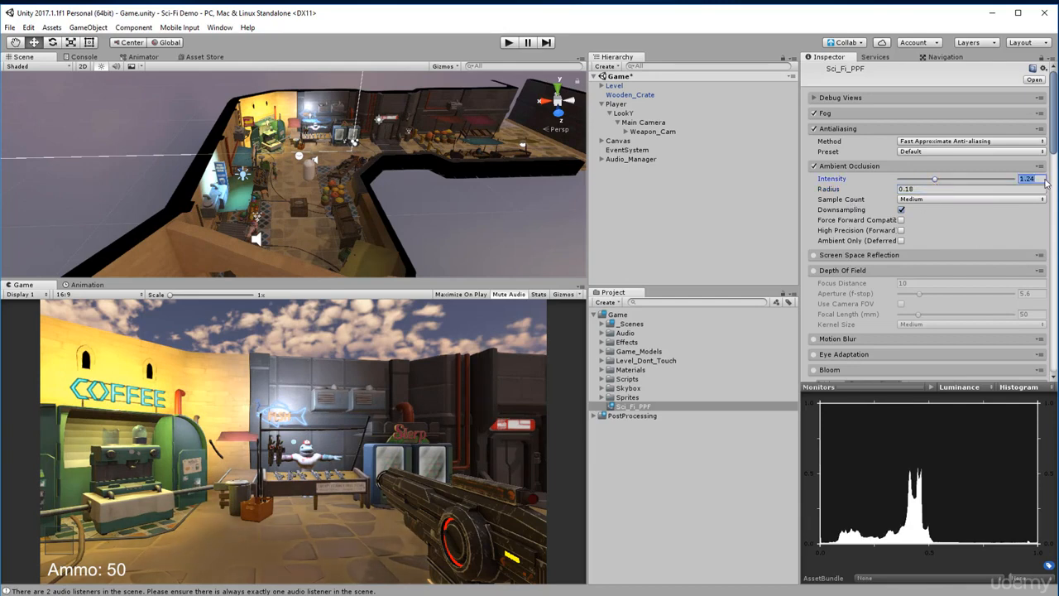
text(1)
drag(857, 193, 863, 193)
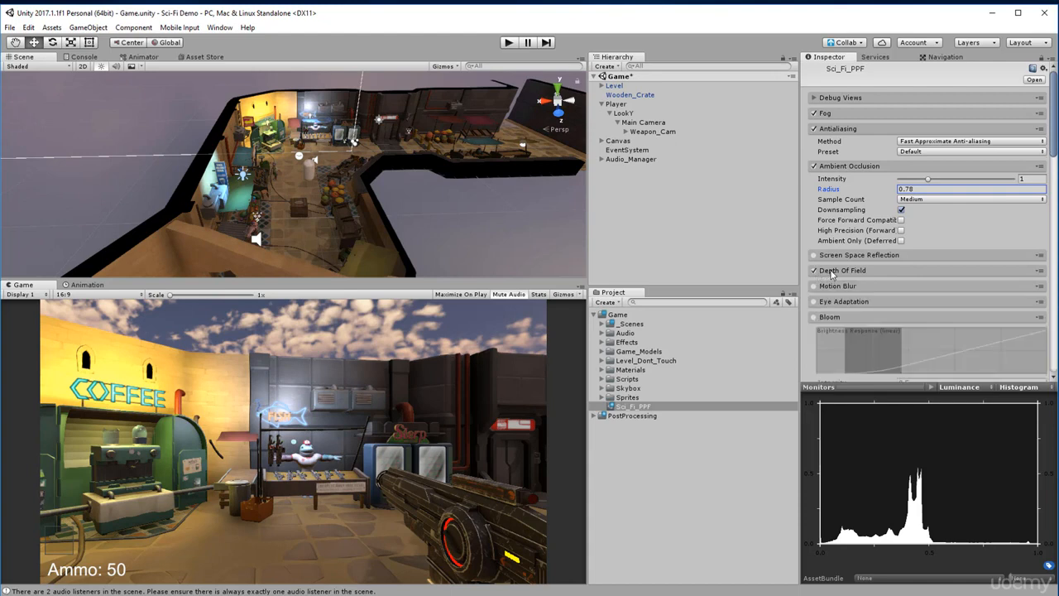
- Enable Depth Of Field with a focus distance of 1 and an aperture of about f/10.9
click(813, 270)
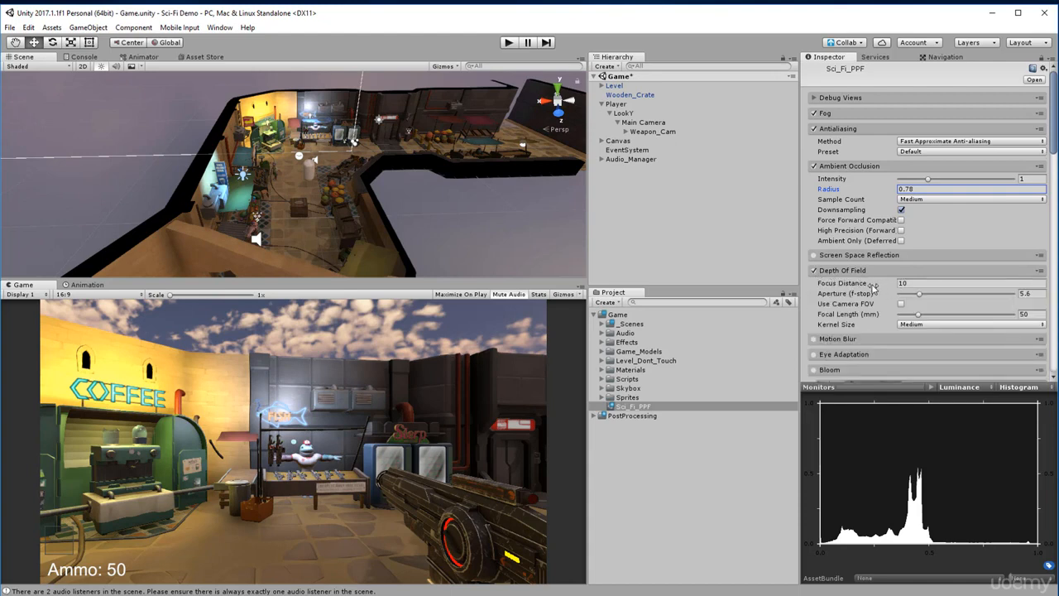
click(867, 285)
drag(866, 285, 668, 297)
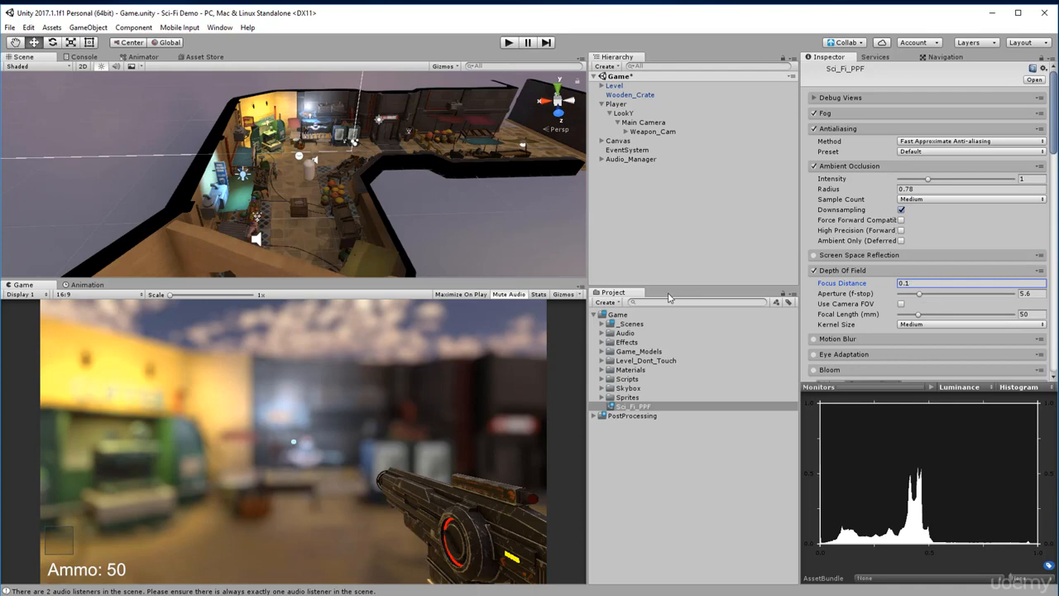
click(910, 285)
text(1)
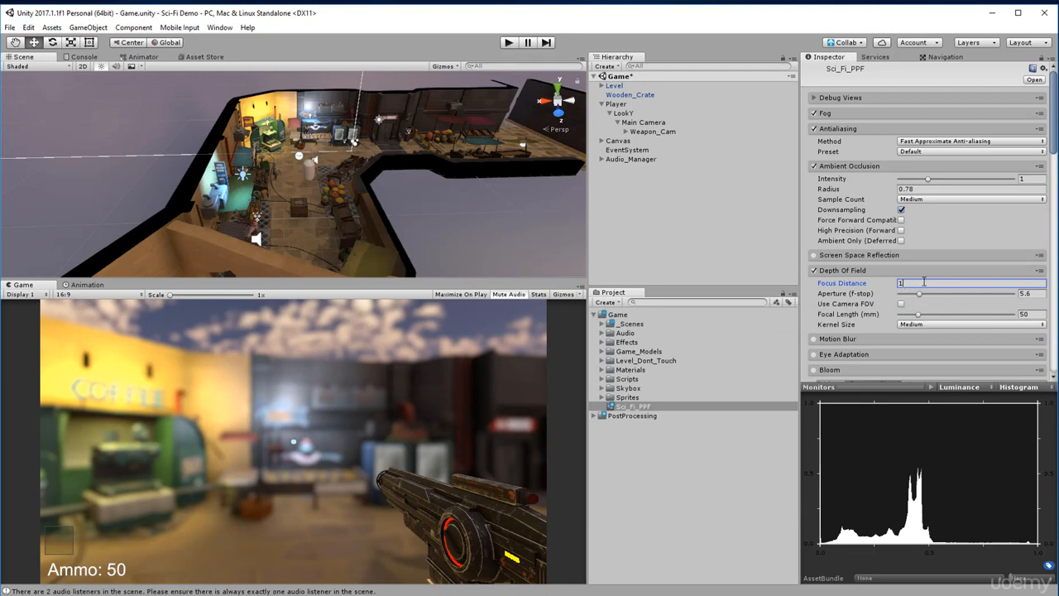
drag(918, 299, 931, 304)
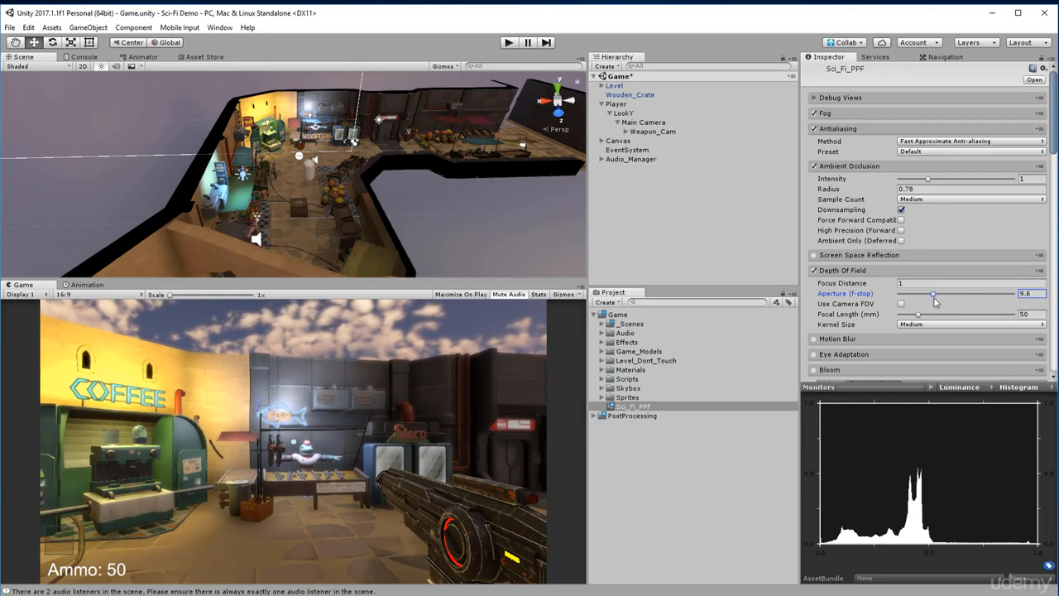
drag(936, 299, 937, 297)
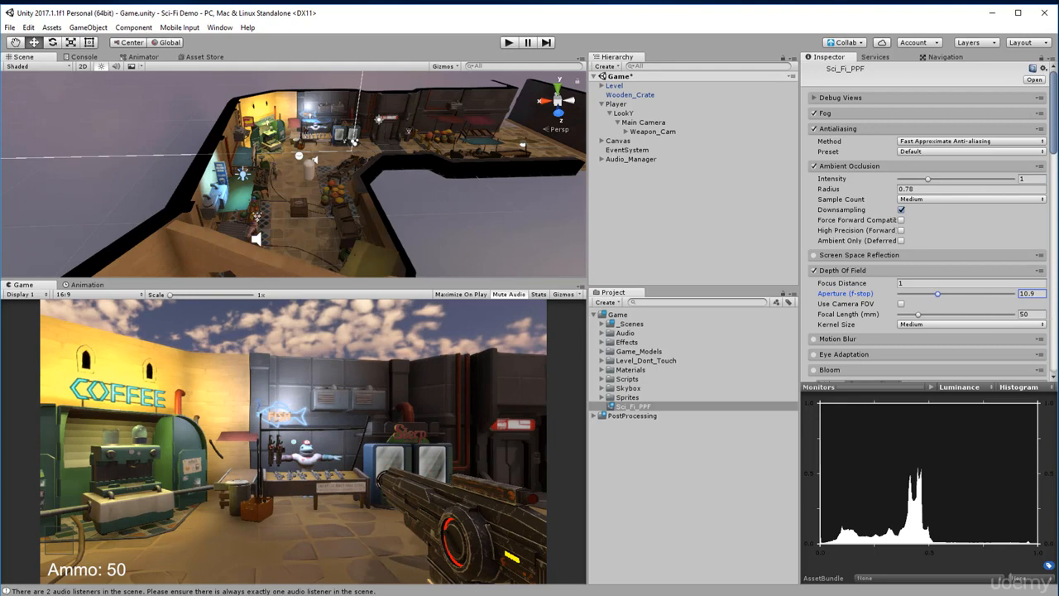
- Enable Motion Blur with a shutter angle of 180 and a sample count of 10
scroll(910, 293, down, 2)
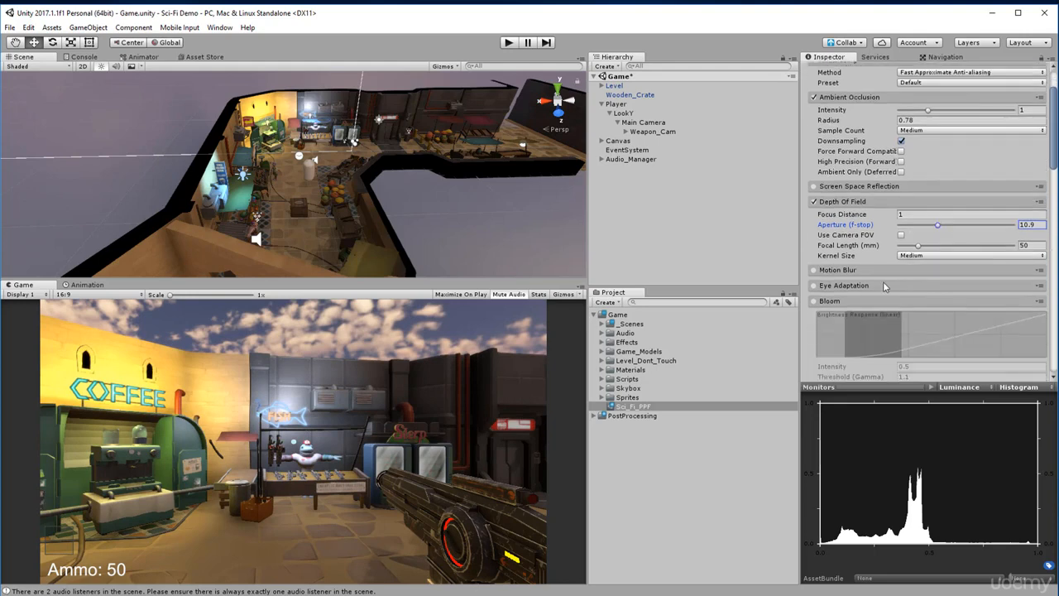
click(839, 270)
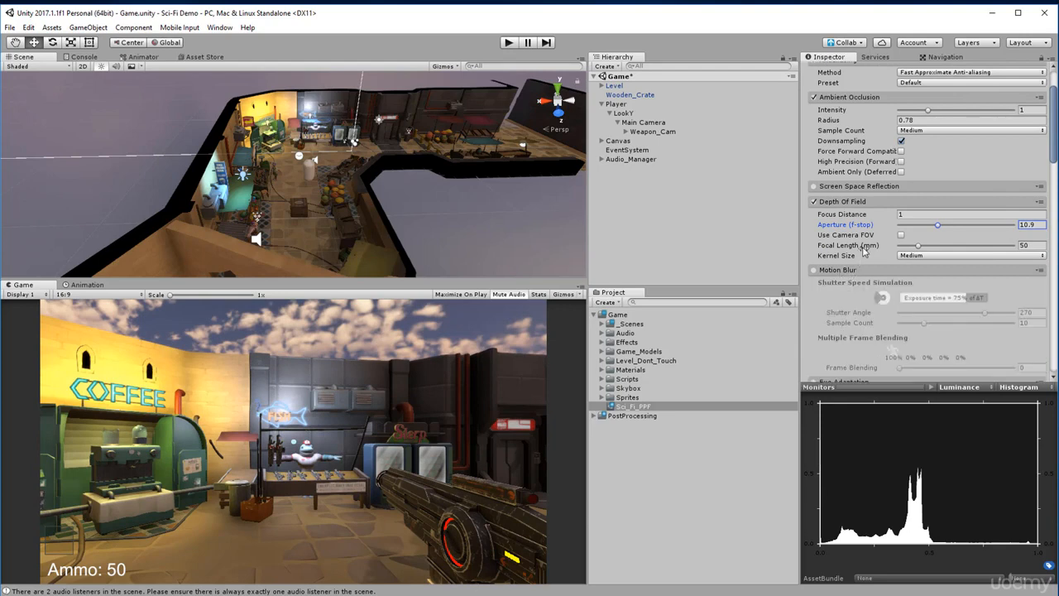
click(814, 271)
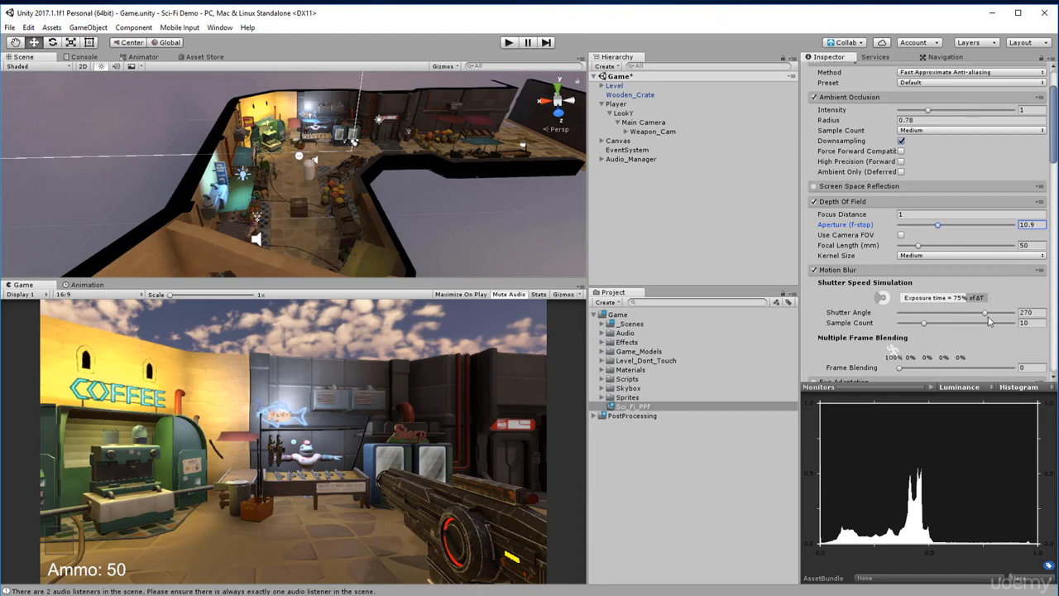
drag(985, 313, 959, 315)
double_click(1030, 311)
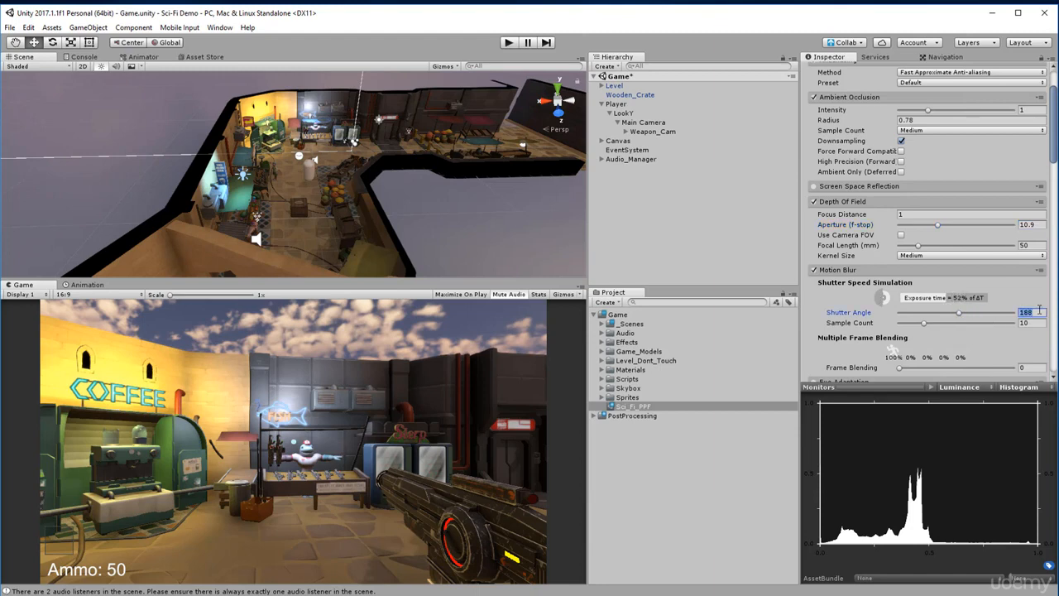
text(180)
mouse_move(923, 330)
mouse_down()
mouse_move(948, 329)
mouse_move(928, 329)
mouse_up()
scroll(918, 324, down, 3)
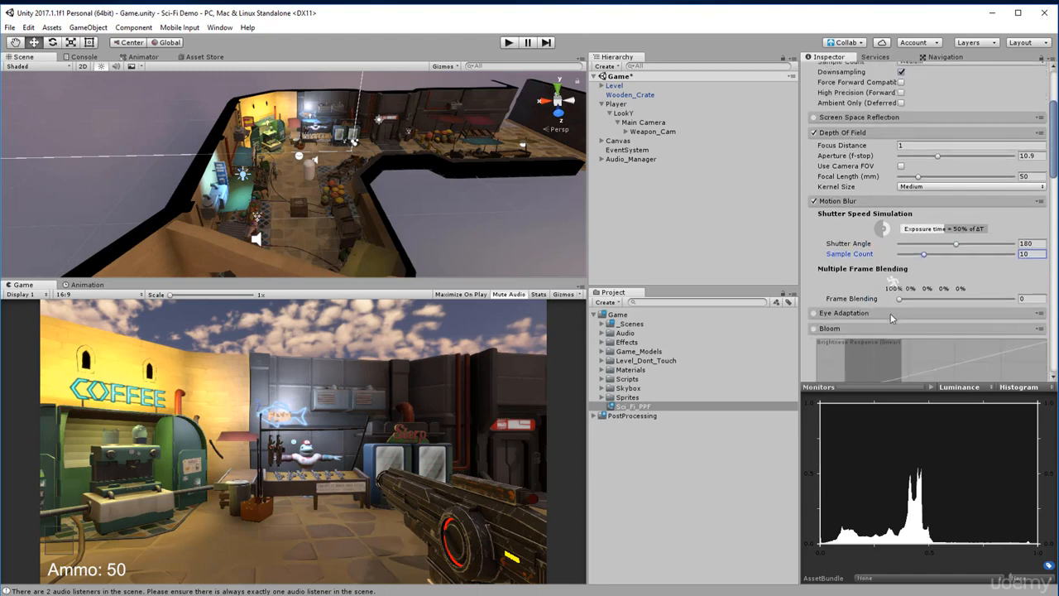
scroll(891, 317, up, 3)
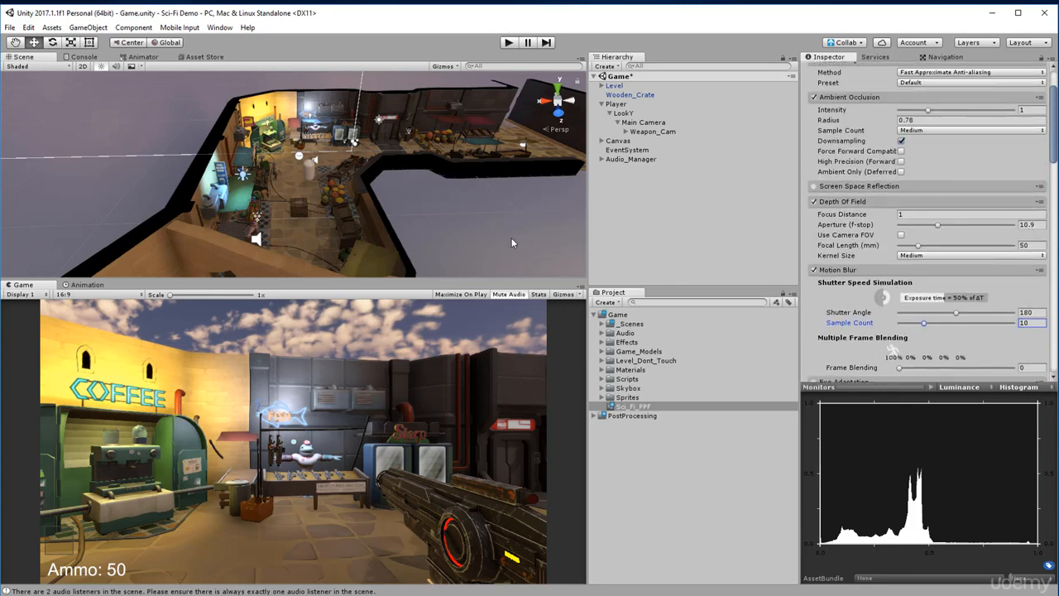
- Playtest the scene, walking and turning the player to examine the motion blur, and stop play mode
click(509, 42)
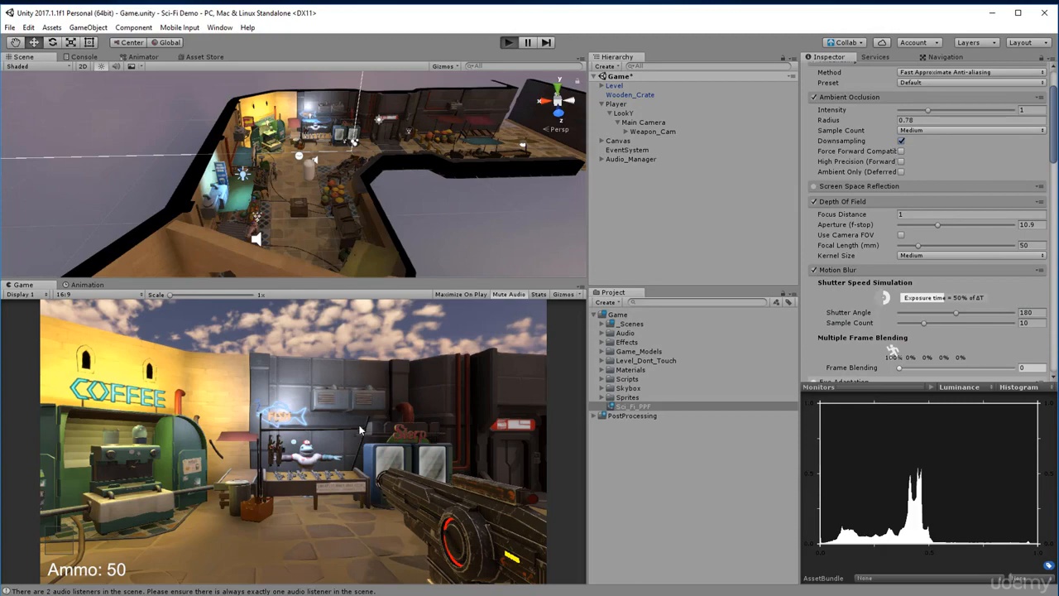
key(s)
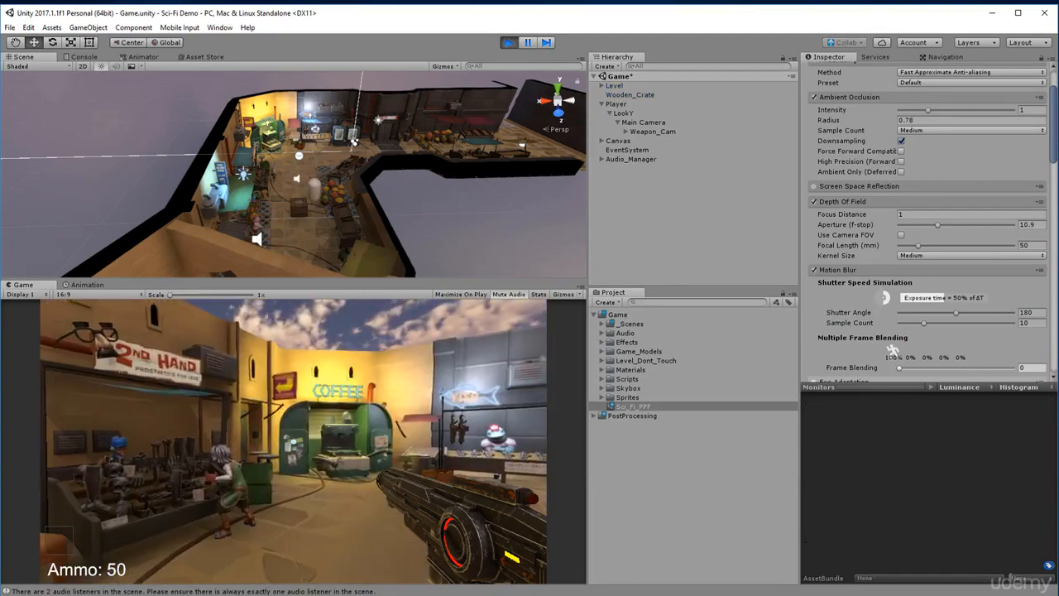
key(w)
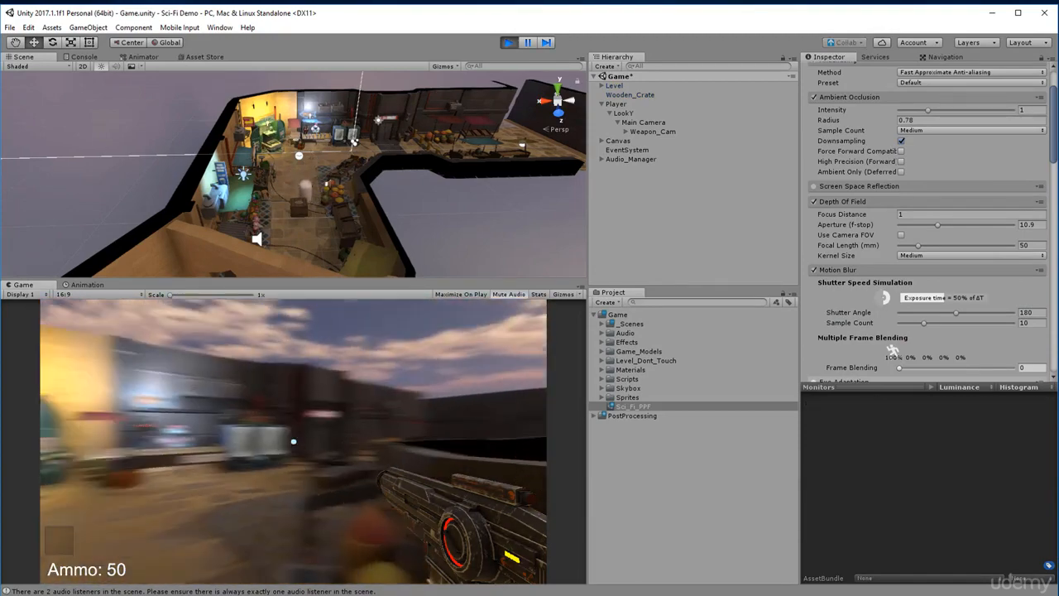
key(w)
key(d)
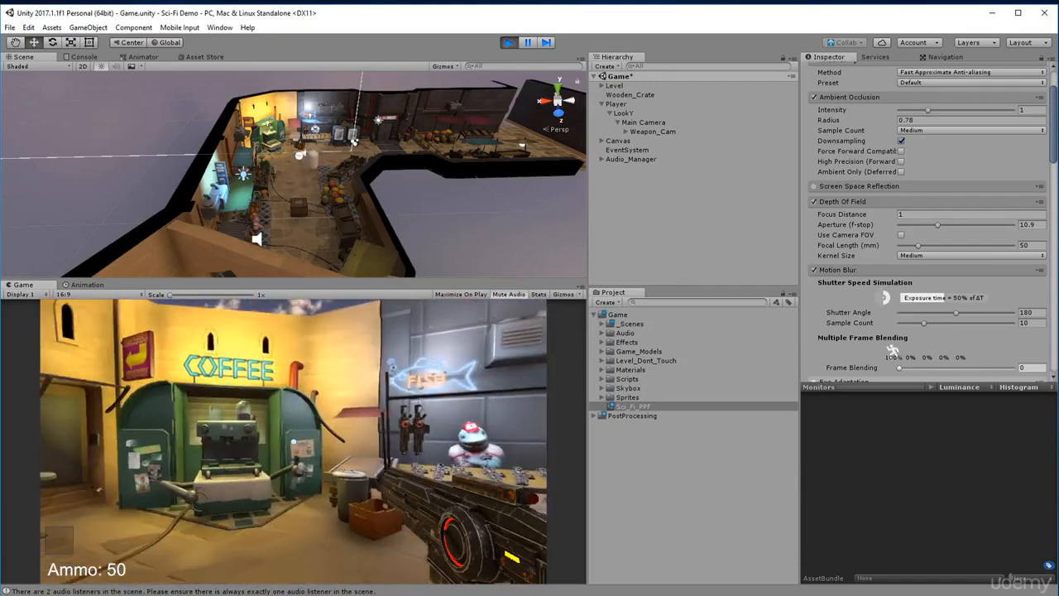
key(s)
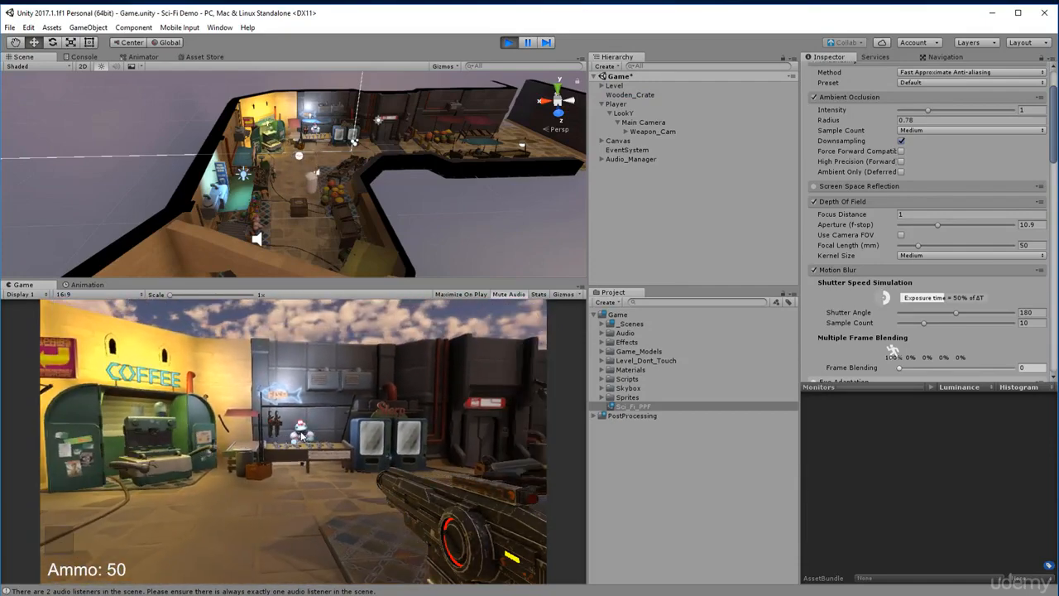
key(Escape)
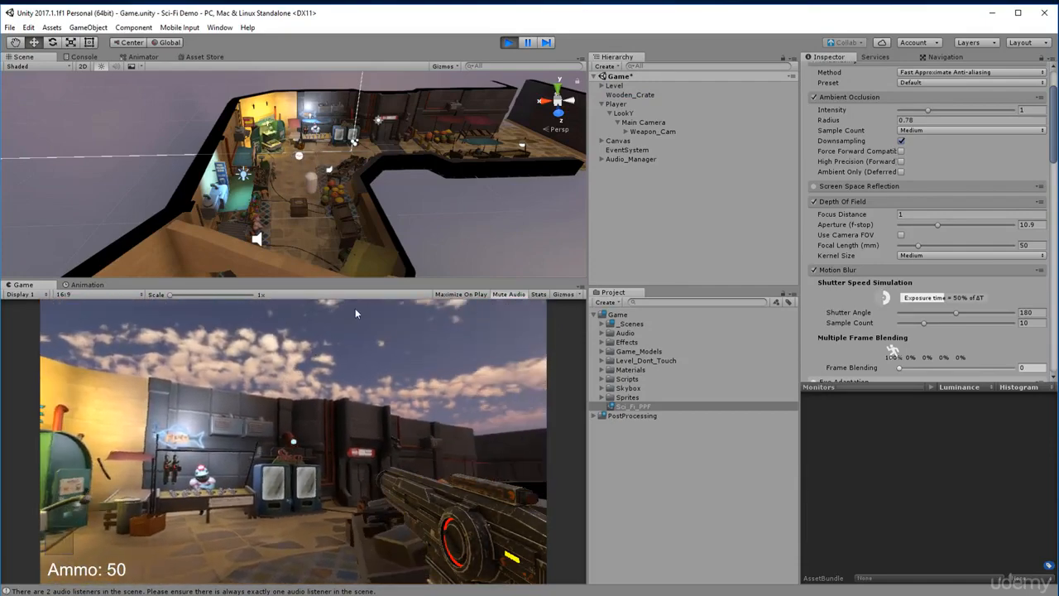
click(508, 44)
- Enable the Bloom effect in the profile and set its intensity to 4.07
scroll(840, 211, down, 5)
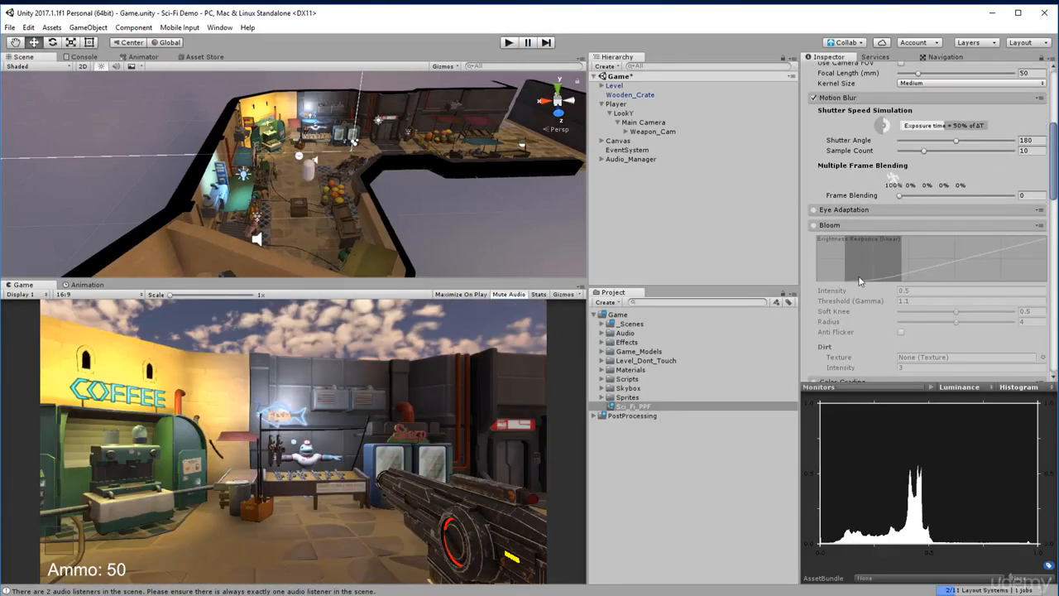
click(815, 226)
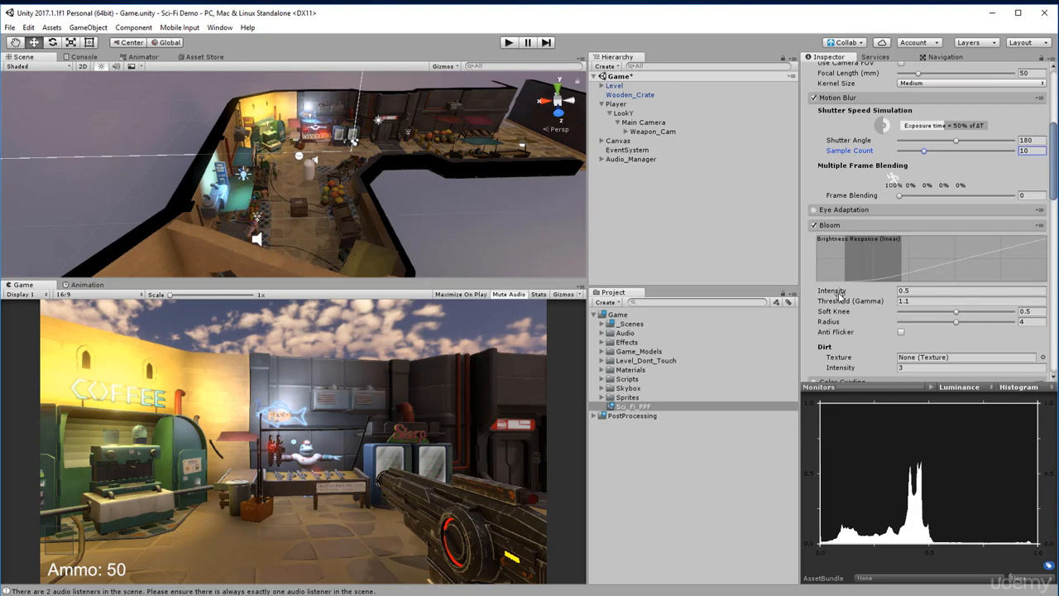
drag(829, 294, 956, 305)
text(4.07)
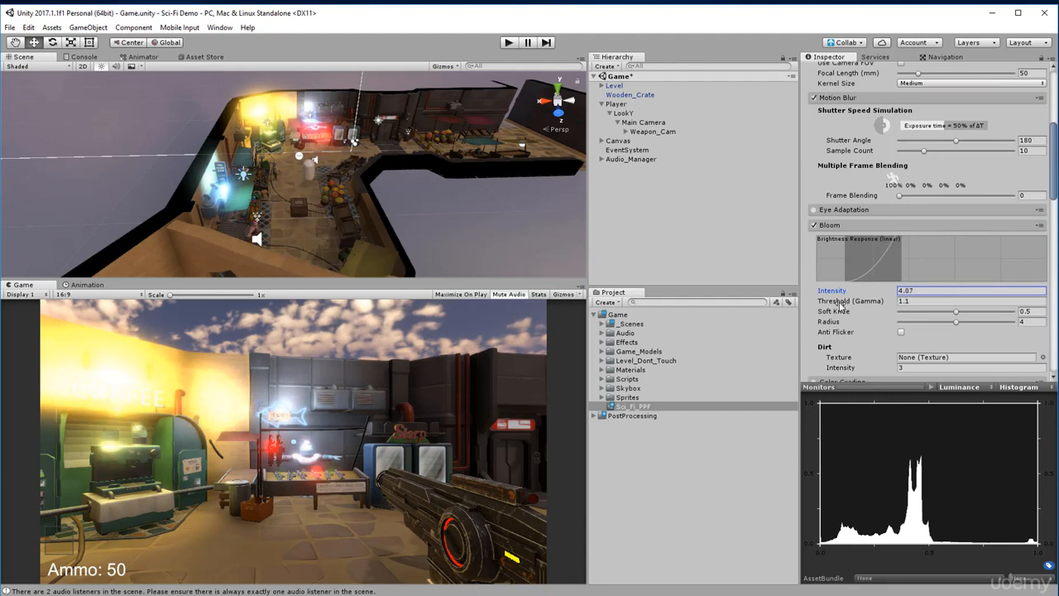
- Try a Bloom threshold of 3.66 with intensity 9.04, and lower the threshold to 1.74
drag(839, 304, 910, 306)
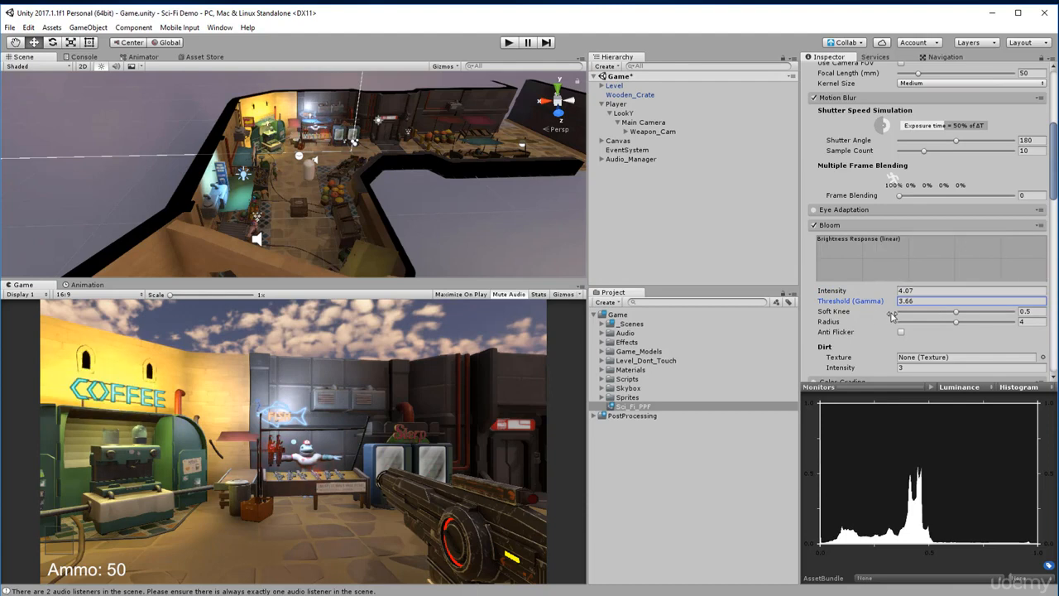
drag(844, 290, 946, 295)
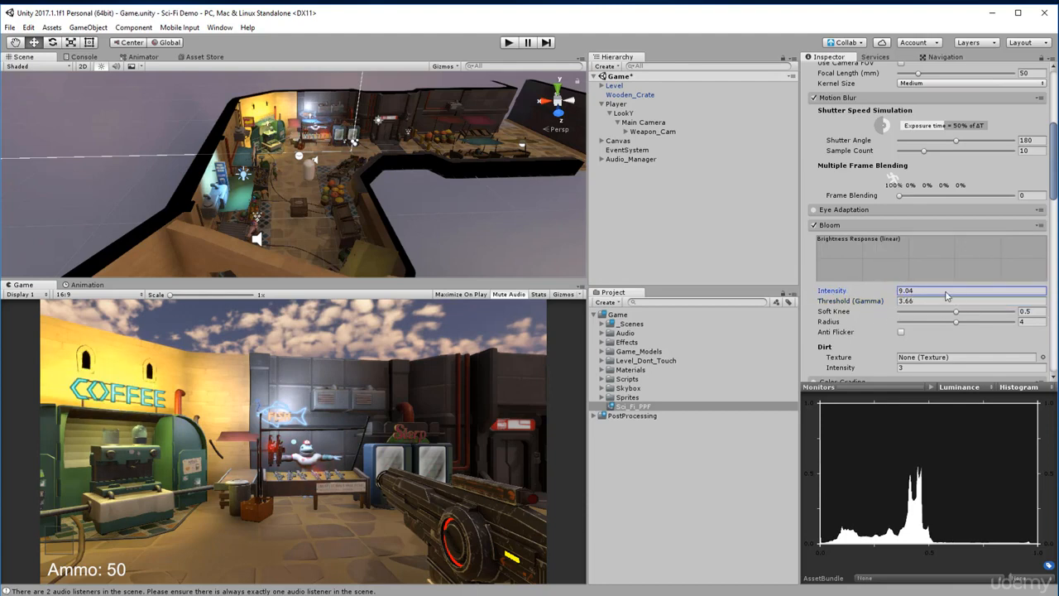
drag(839, 302, 686, 304)
- Set Bloom's intensity to 0.3 and its gamma threshold to 0.8
click(936, 287)
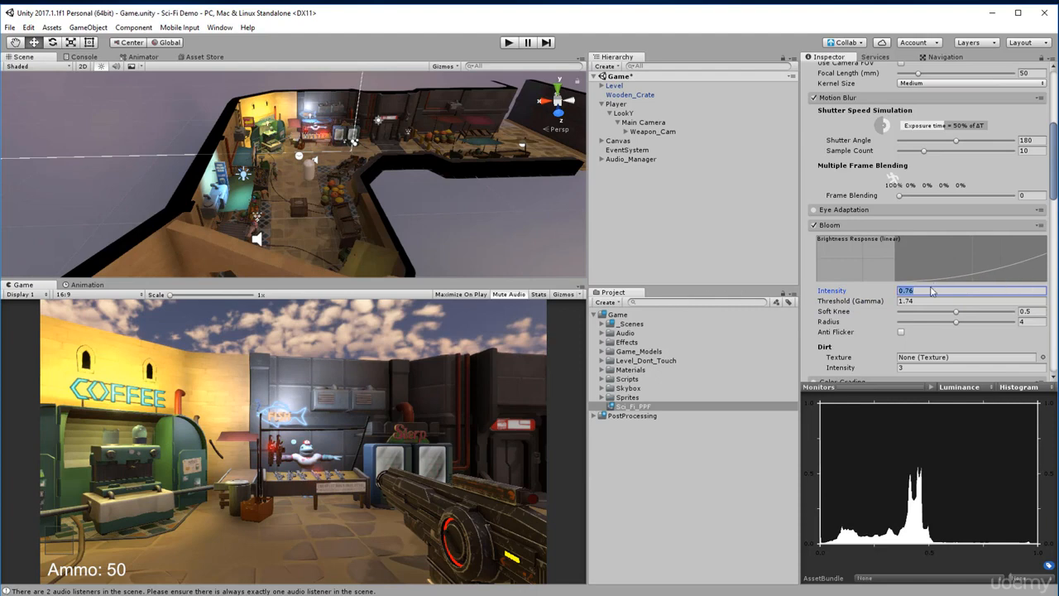
text(0.3)
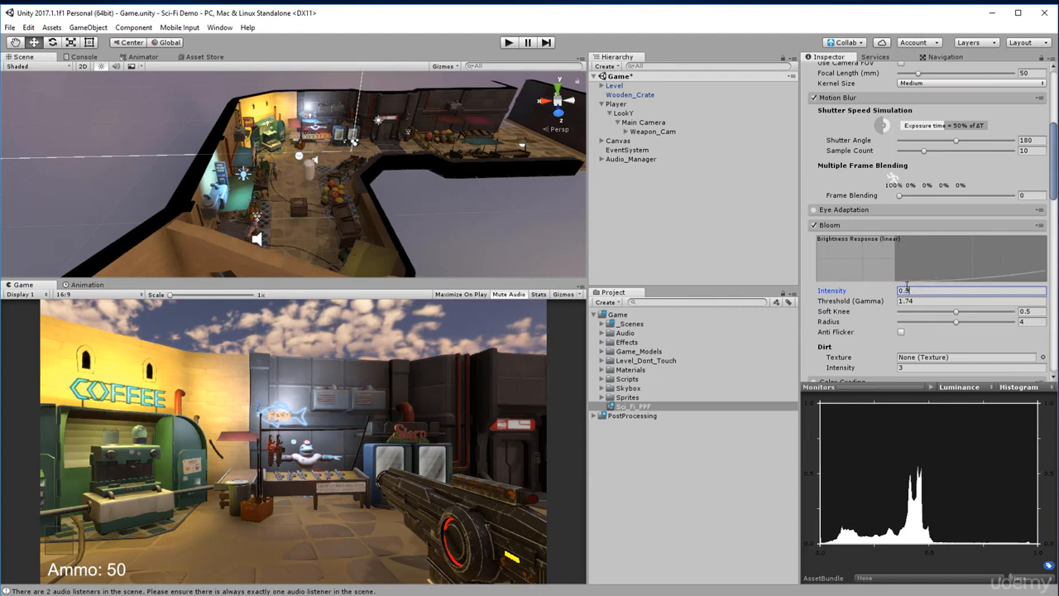
mouse_move(837, 308)
mouse_down()
mouse_move(858, 311)
mouse_move(844, 312)
mouse_up()
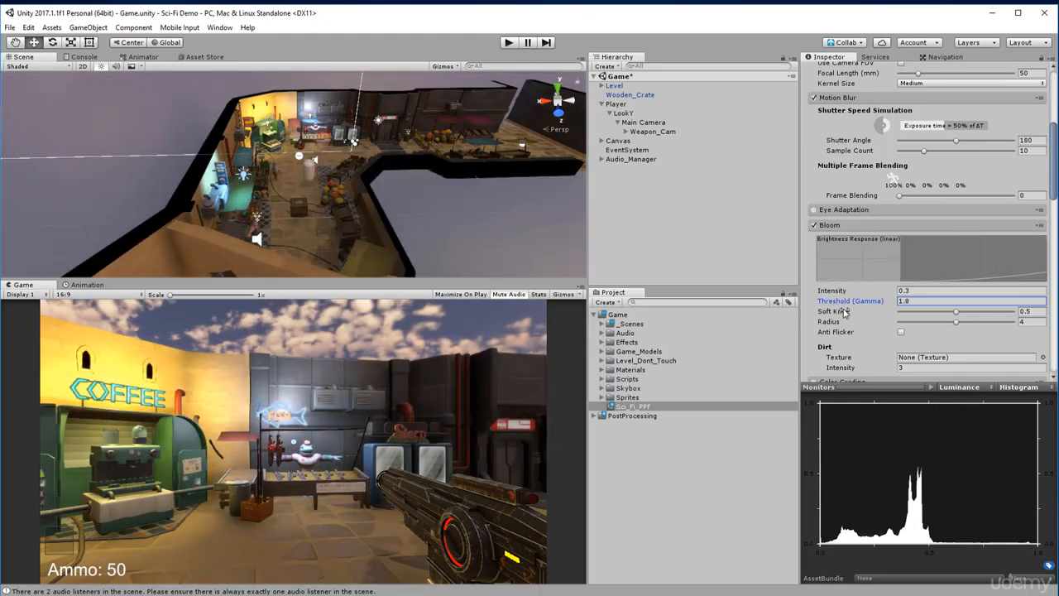
click(920, 301)
text(0.8)
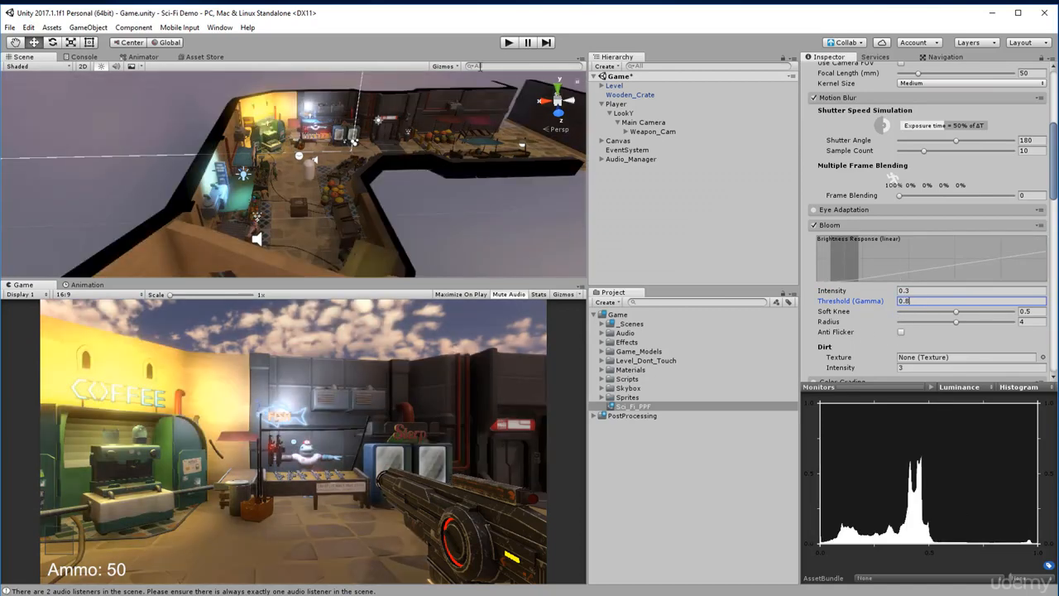
- Playtest the scene, walking the player up to the fish stall and looking around to examine the bloom
click(512, 43)
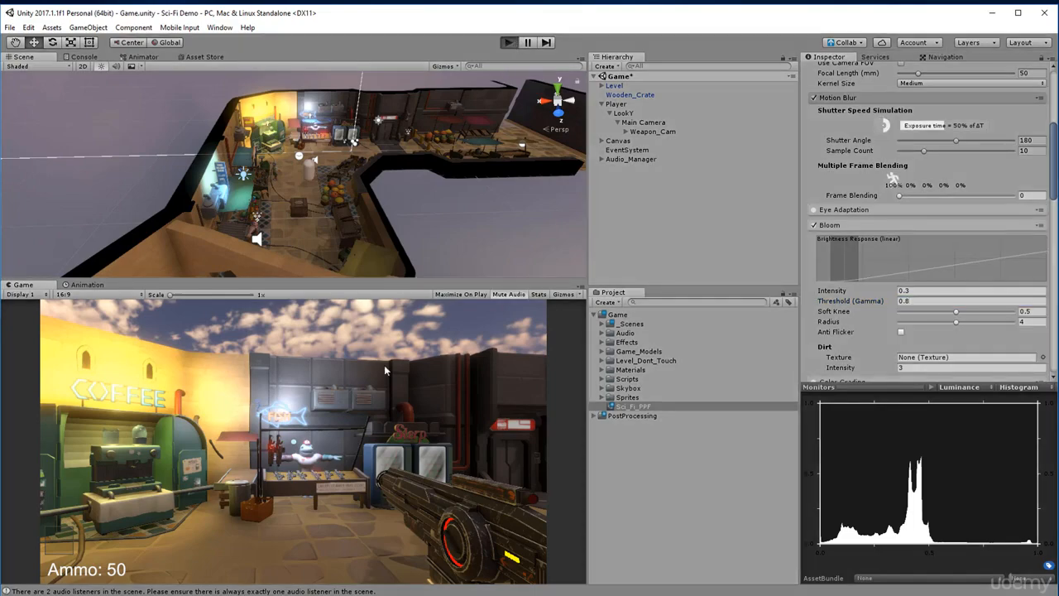
key(w)
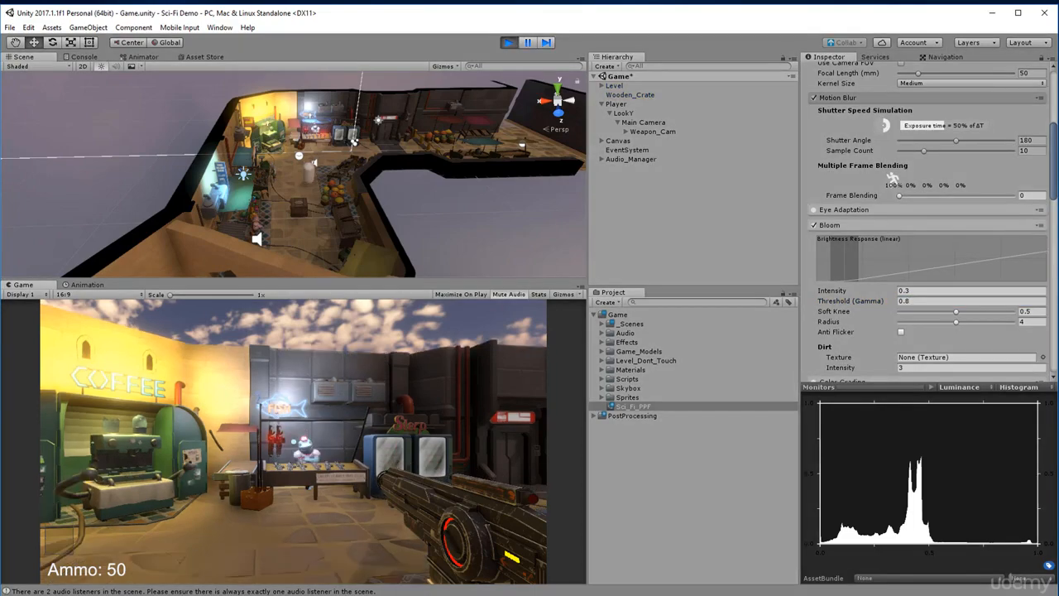
key(d)
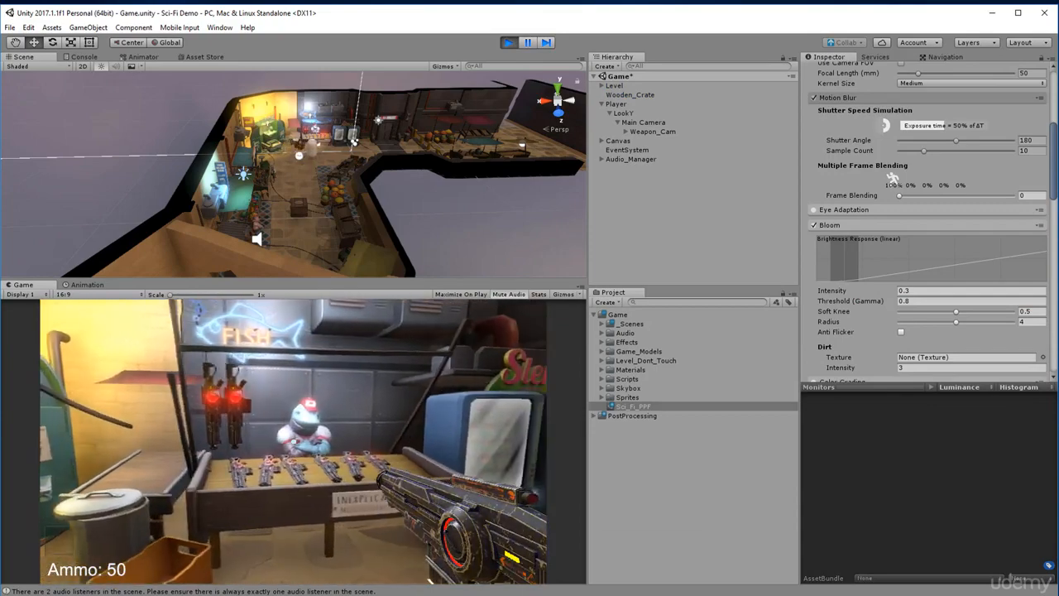
key(a)
key(d)
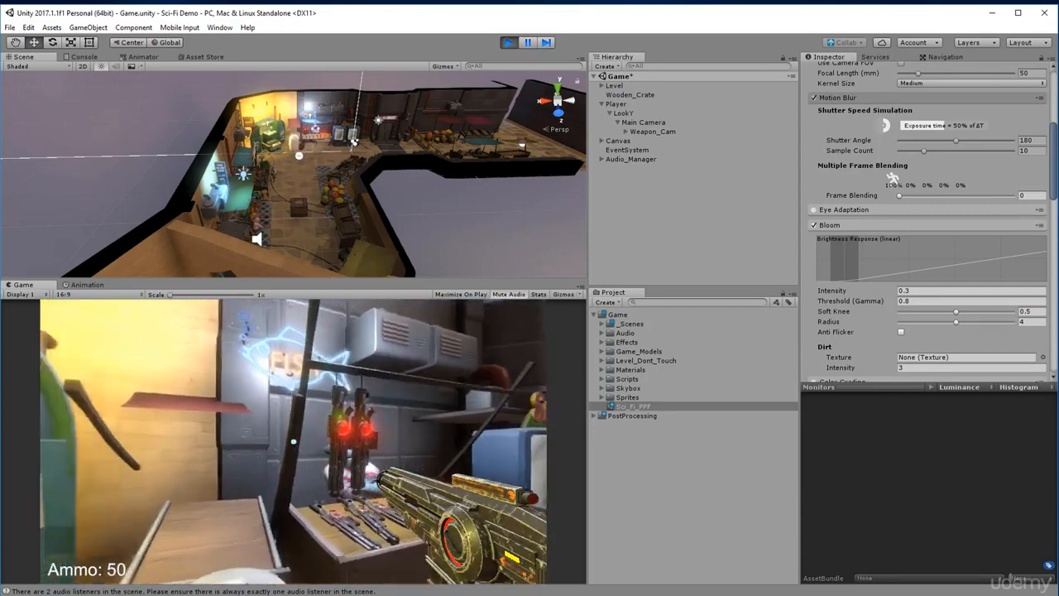
key(w)
key(w)
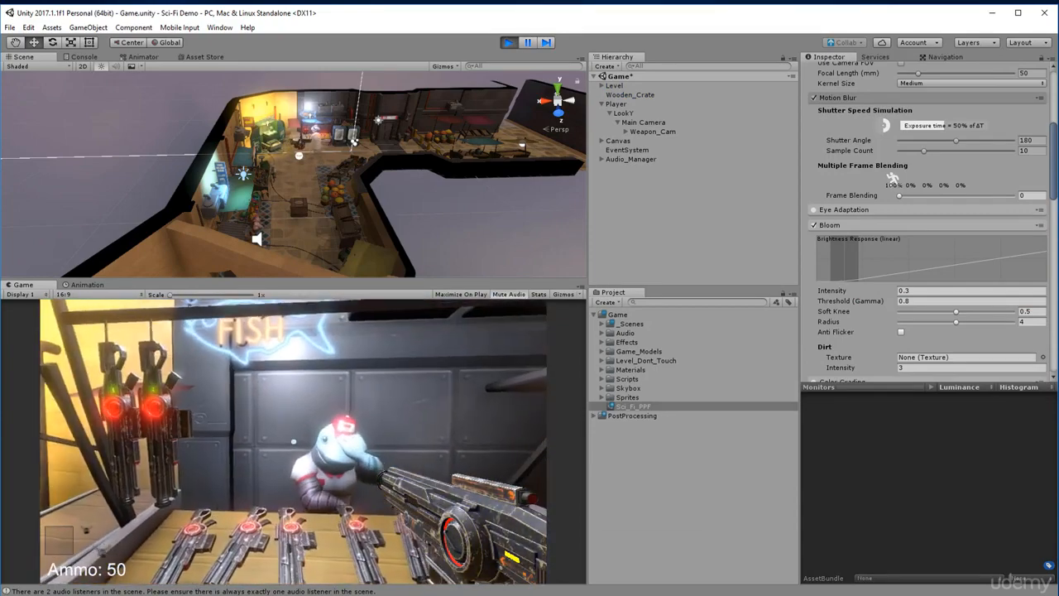
key(a)
key(s)
key(Escape)
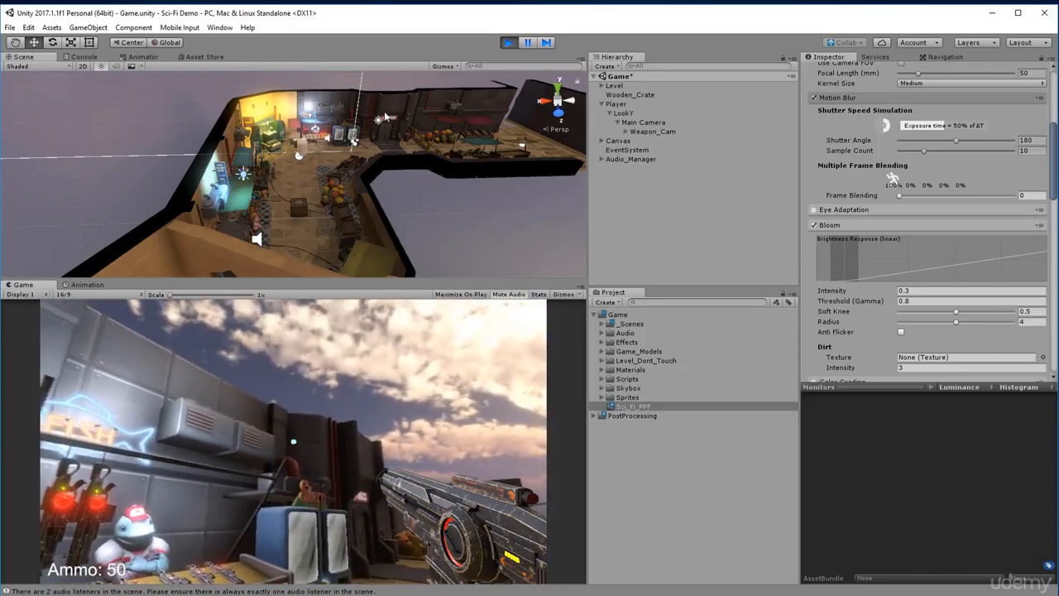
- Enable Bloom's Anti Flicker option during play, move around to check the effect, and stop play mode
click(900, 333)
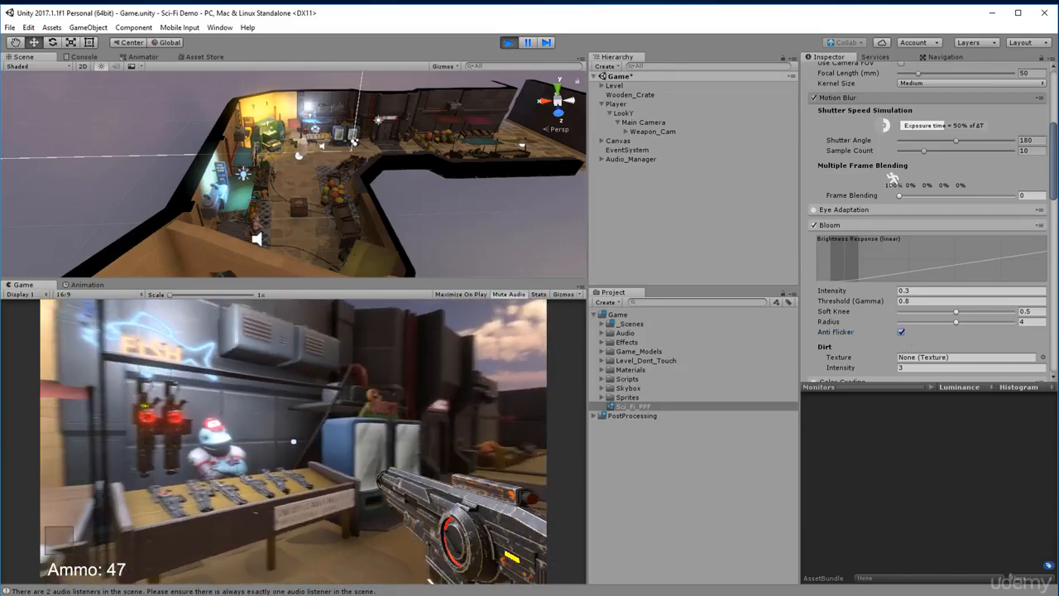
key(w)
key(s)
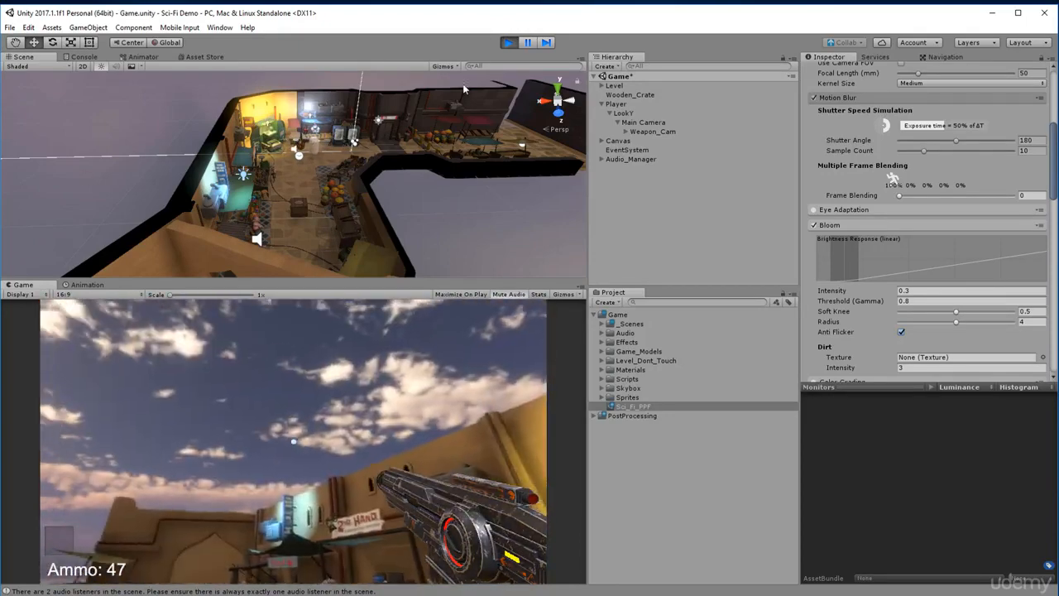
key(ctrl+p)
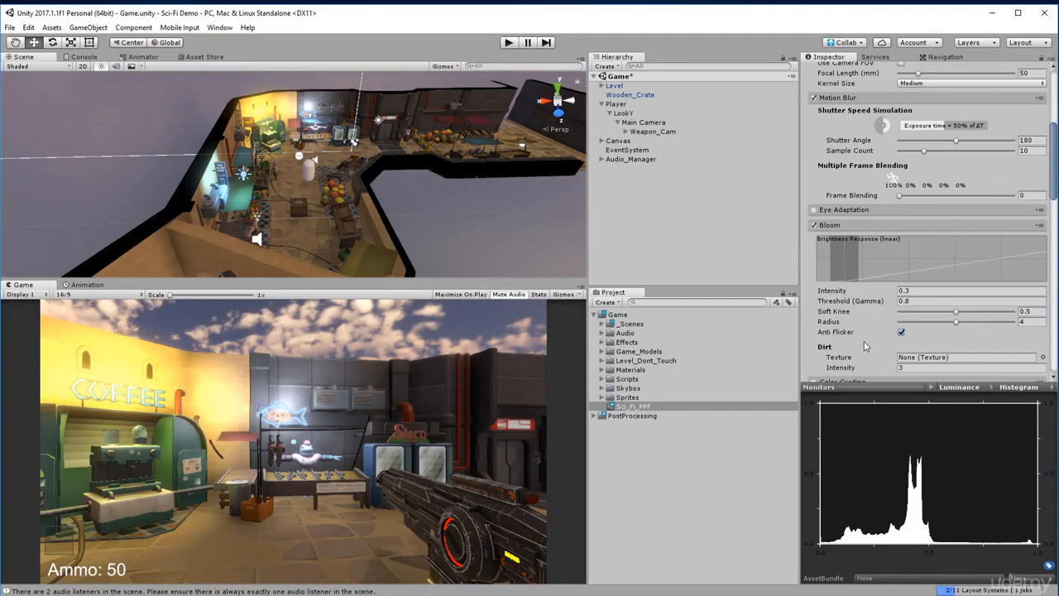
- Toggle Bloom's Anti Flicker off and on to compare the image, leaving it enabled
click(901, 332)
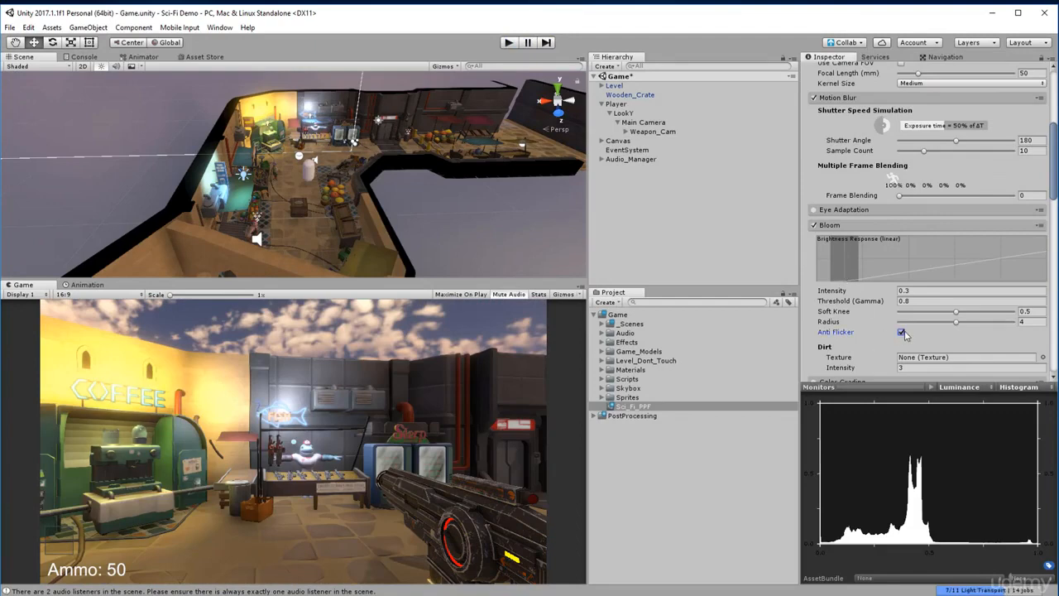
click(902, 333)
click(901, 332)
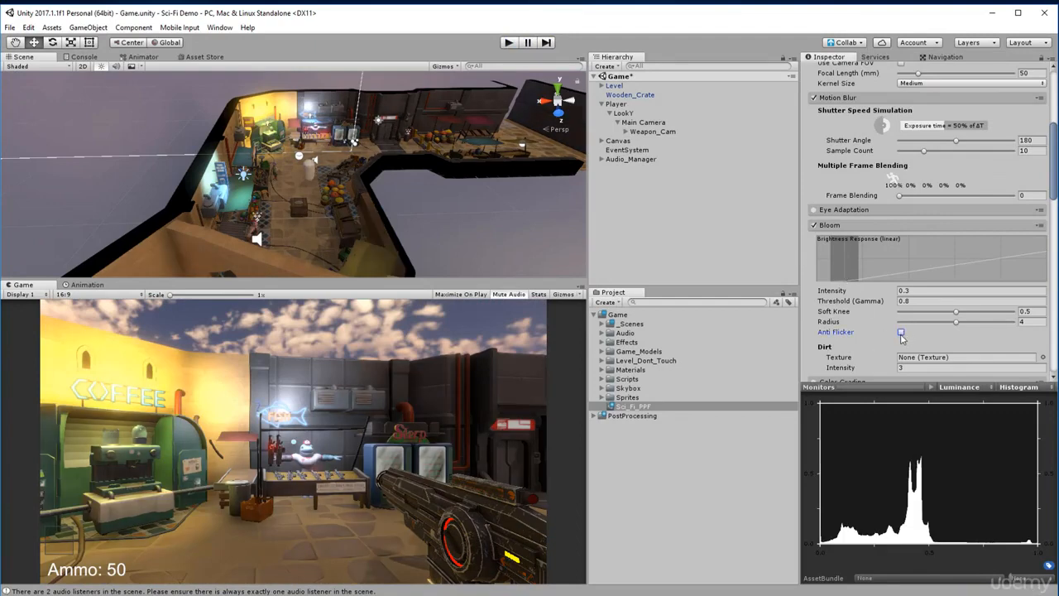
click(901, 332)
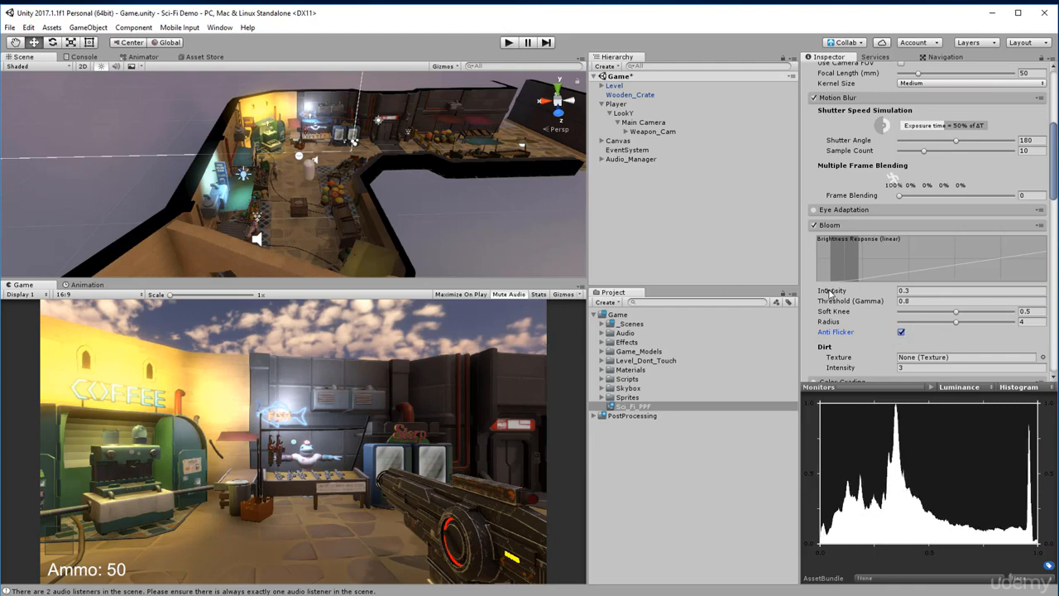
- Try a Bloom intensity of 0.52 with threshold 1.75, and restore intensity 0.3 and threshold 0.8
drag(829, 291, 893, 308)
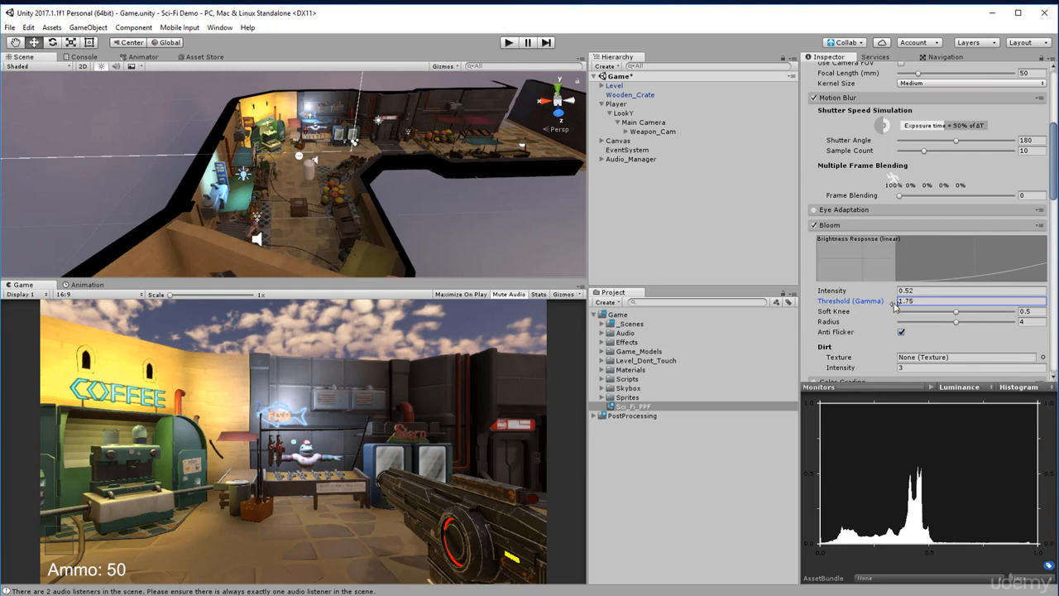
click(916, 293)
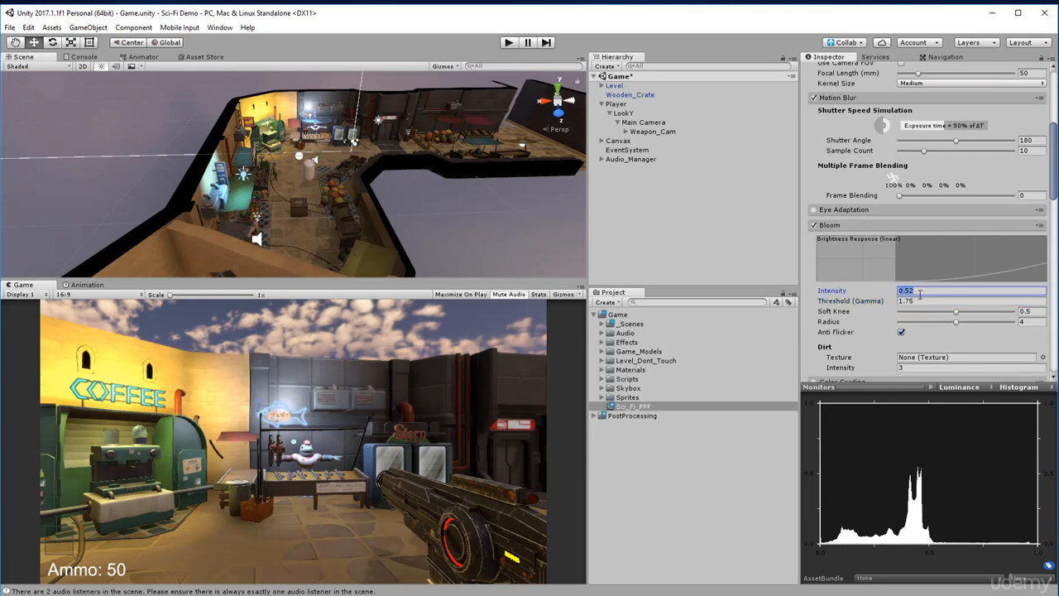
text(1)
key(BackSpace)
text(0.3)
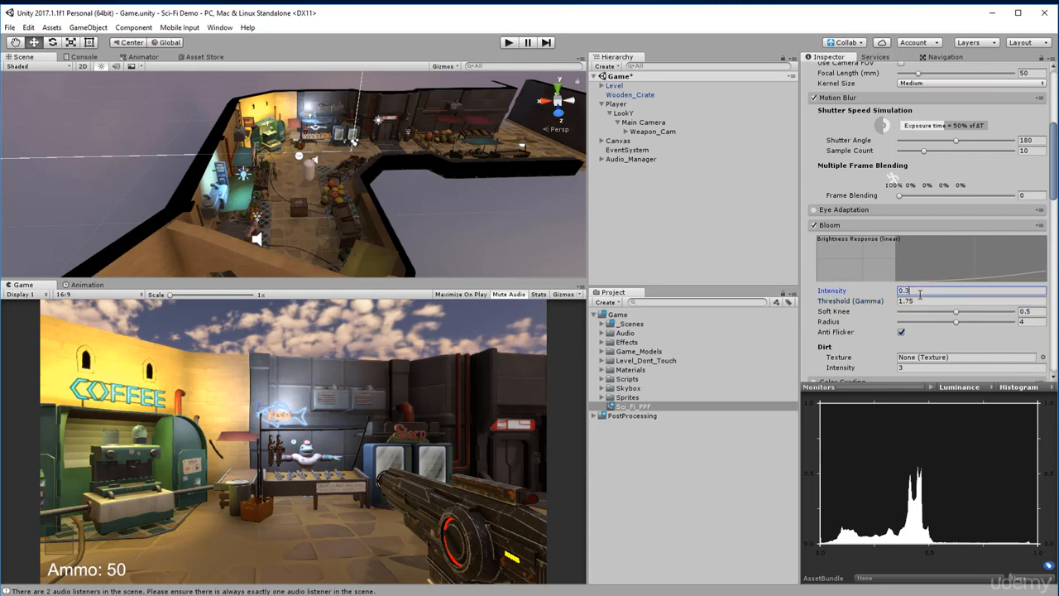
key(Tab)
text(0)
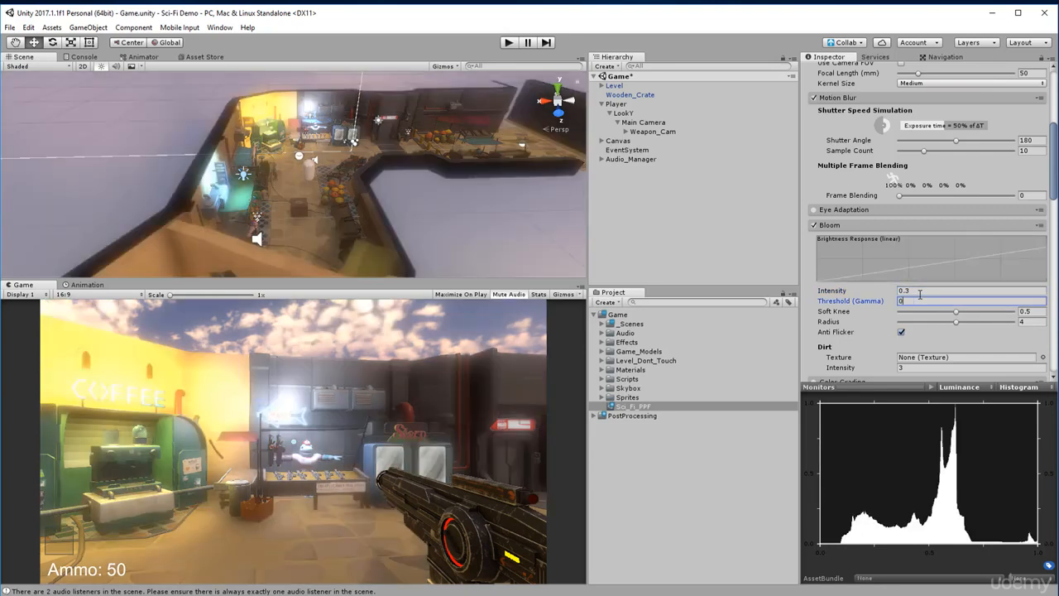
text(.8)
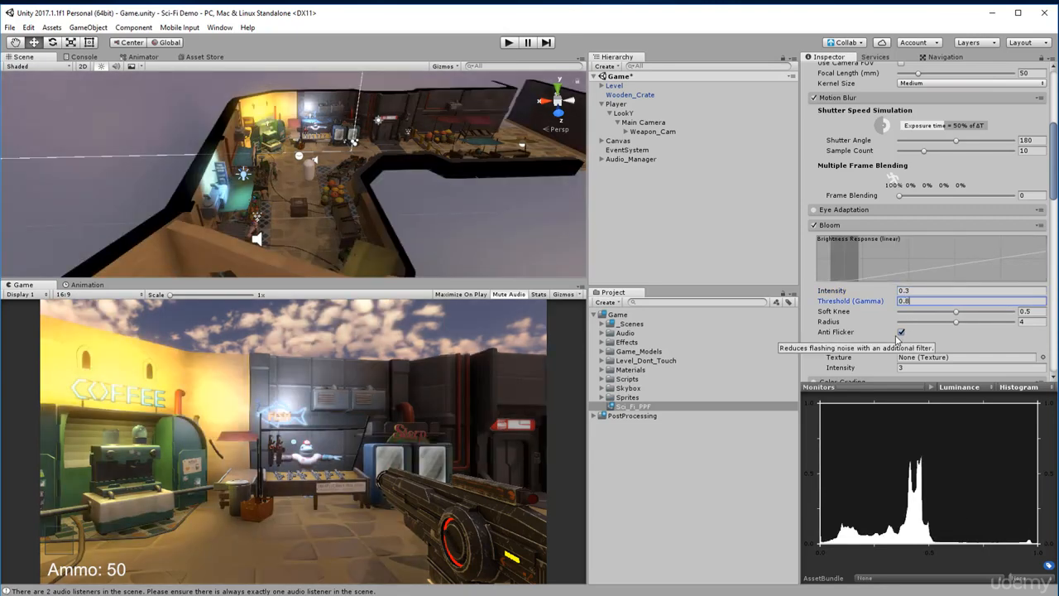
- Enable the Color Grading effect, switching it off and on to compare the scene with and without it
scroll(887, 330, down, 2)
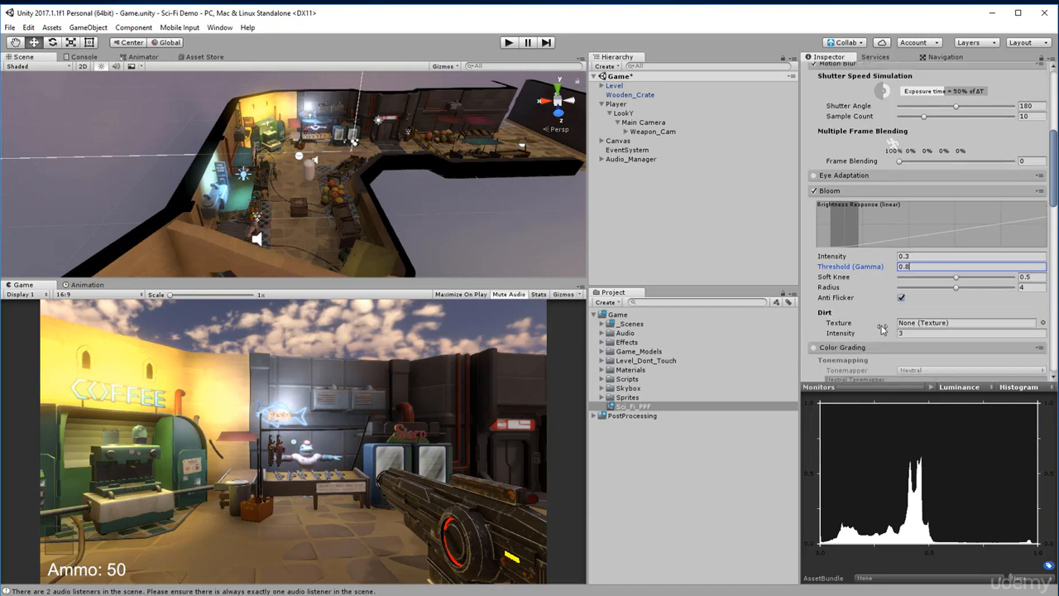
click(864, 313)
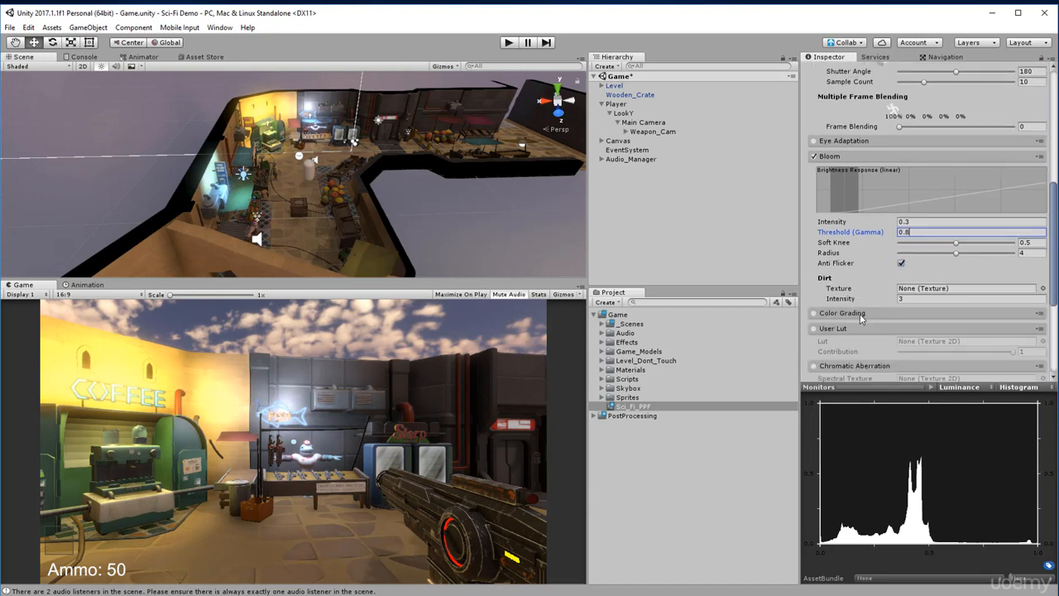
click(814, 314)
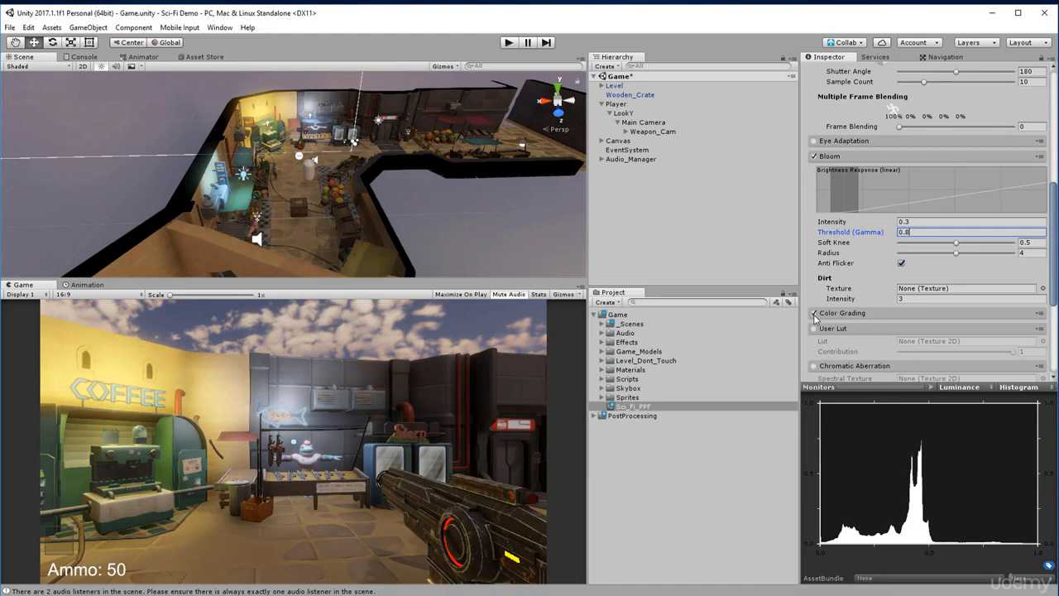
click(814, 313)
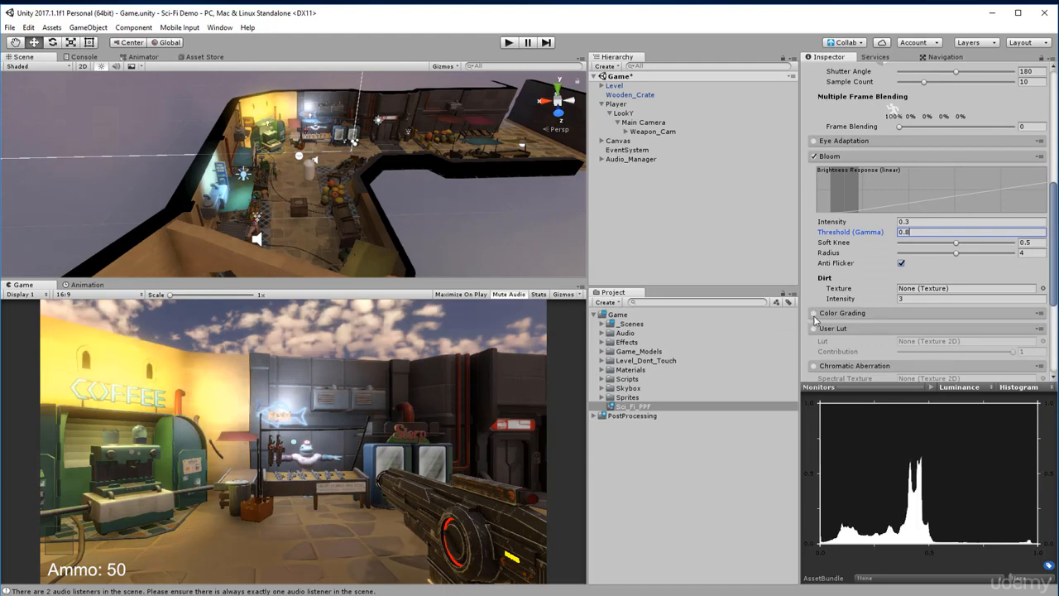
click(814, 313)
click(814, 314)
click(814, 313)
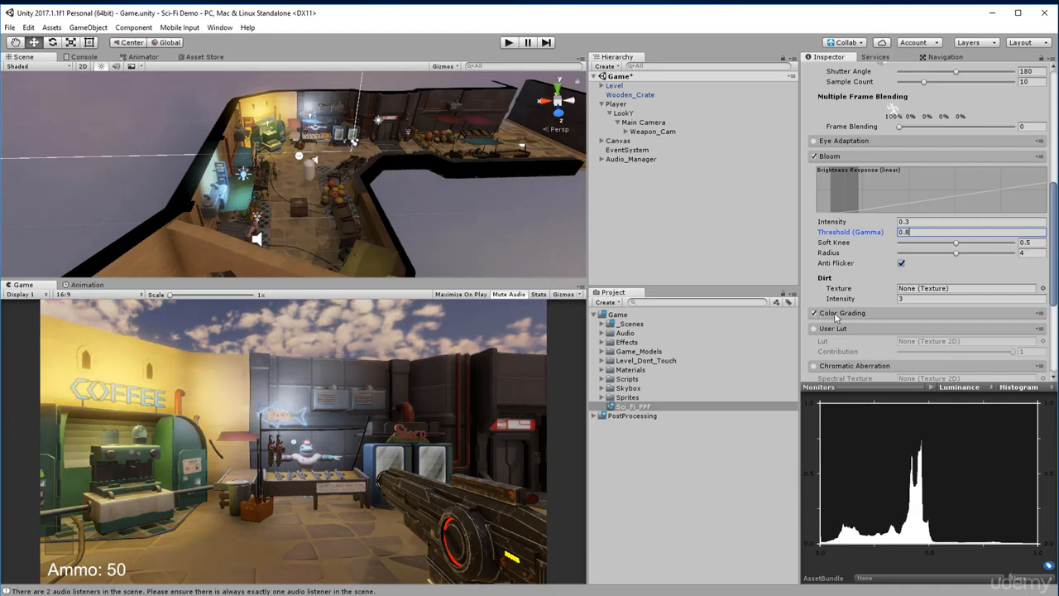
- Expand the Color Grading settings and set the tonemapper to Filmic (ACES)
click(837, 313)
scroll(901, 283, down, 2)
click(905, 268)
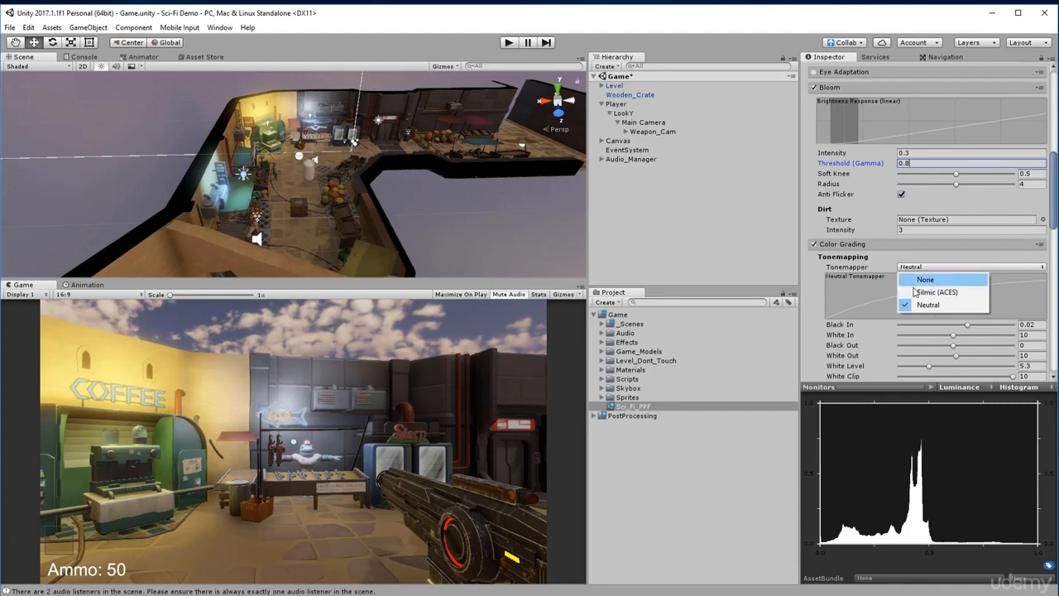
click(918, 293)
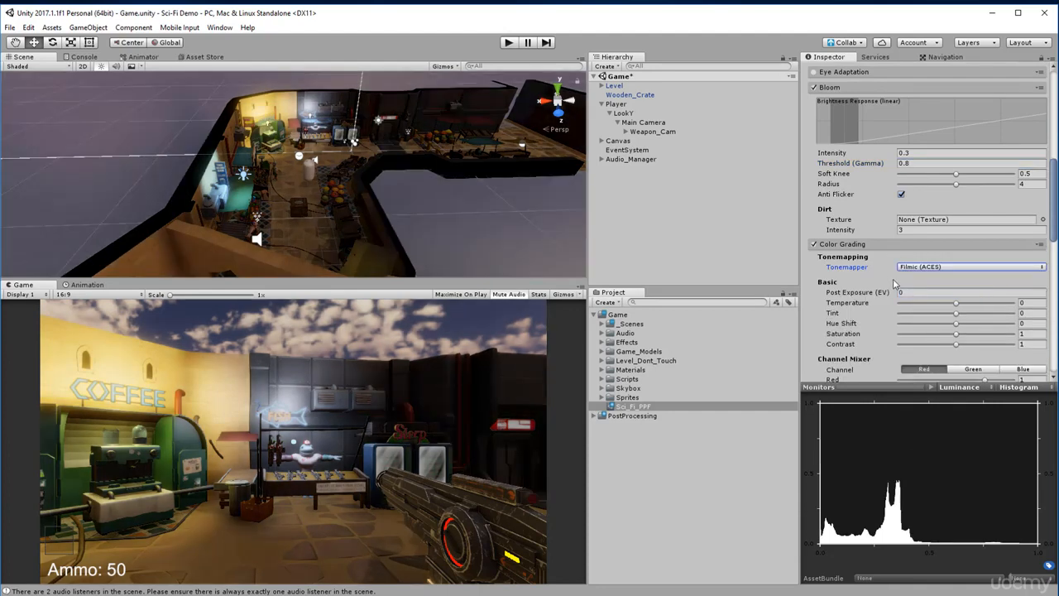
- Raise Color Grading's post exposure to 0.8 EV
scroll(893, 284, down, 1)
scroll(918, 298, down, 1)
scroll(943, 310, up, 1)
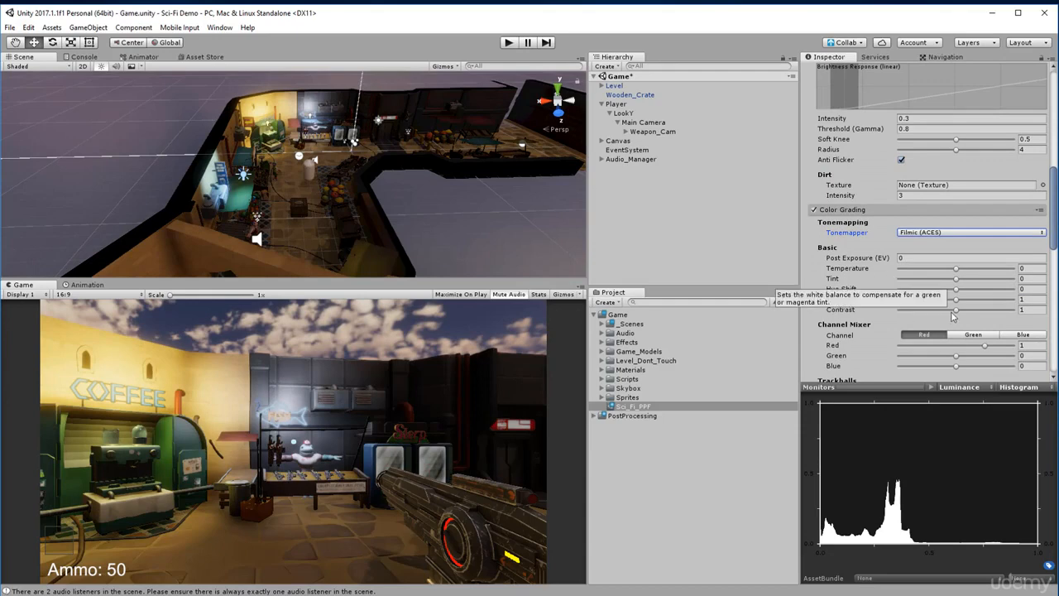
click(855, 259)
mouse_move(855, 259)
mouse_down()
mouse_move(897, 261)
mouse_move(871, 267)
mouse_up()
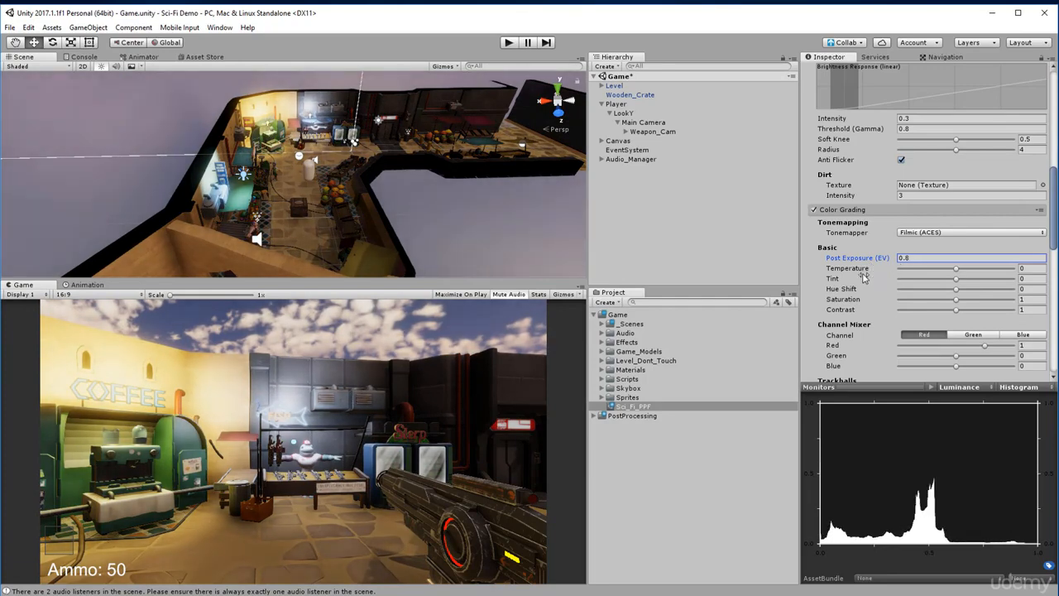
- Set Color Grading's temperature to 13 and its tint to 5
click(861, 271)
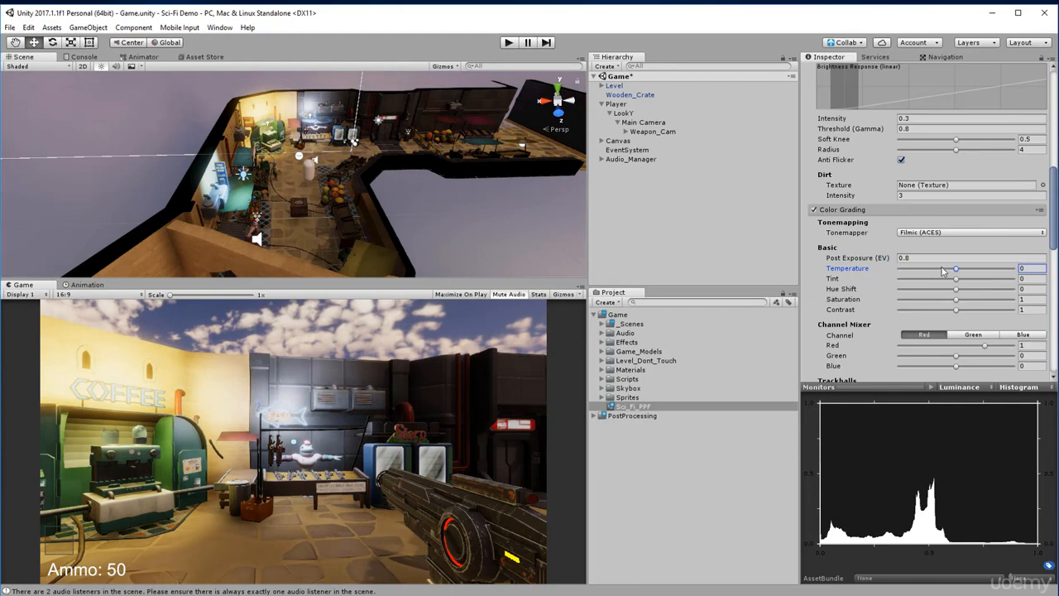
mouse_move(959, 274)
mouse_down()
mouse_move(985, 276)
mouse_move(918, 276)
mouse_move(972, 276)
mouse_move(949, 277)
mouse_move(961, 279)
mouse_up()
double_click(1043, 270)
text(13)
click(955, 279)
mouse_move(955, 281)
mouse_down()
mouse_move(972, 286)
mouse_move(949, 289)
mouse_move(958, 288)
mouse_up()
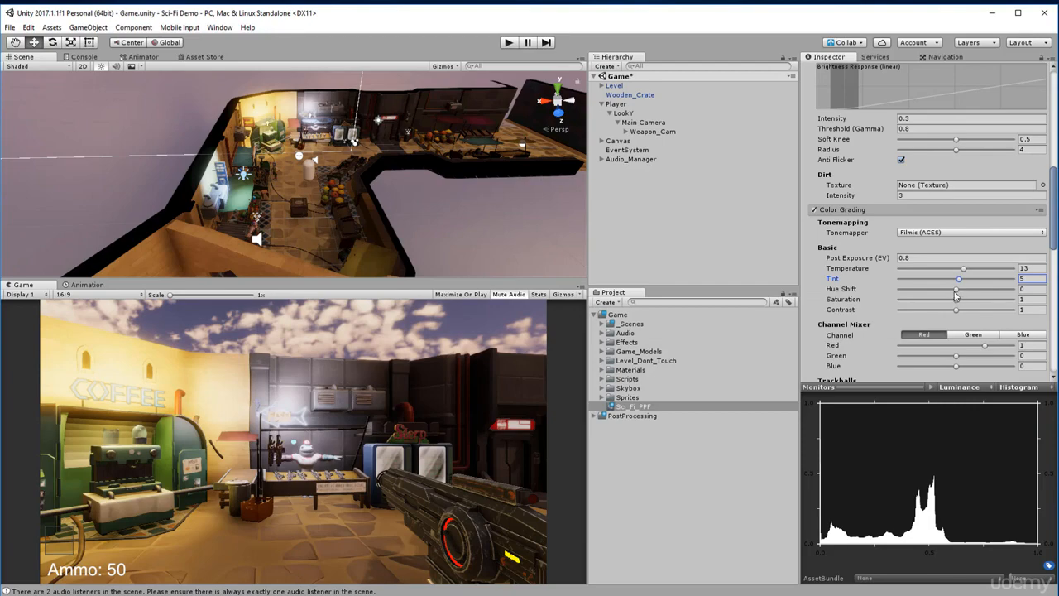
- Try a hue shift of -14 in Color Grading and reset it to 0
mouse_move(957, 292)
mouse_down()
mouse_move(900, 299)
mouse_move(1016, 305)
mouse_move(907, 302)
mouse_move(950, 308)
mouse_move(955, 295)
mouse_up()
click(1026, 289)
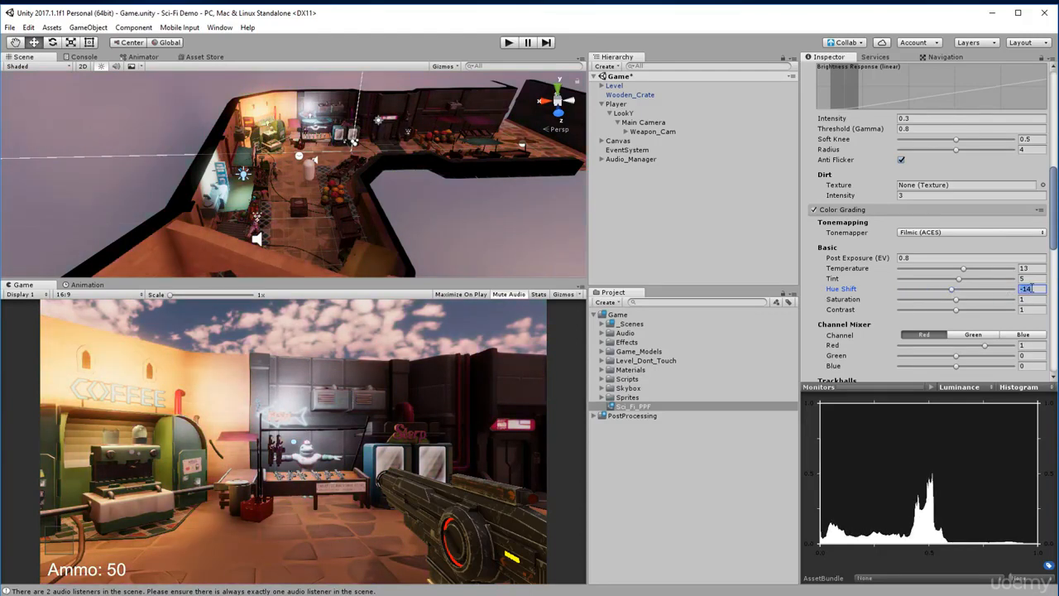
text(0)
- Try reduced saturation and contrast in Color Grading, and return both to 1
drag(948, 301, 916, 304)
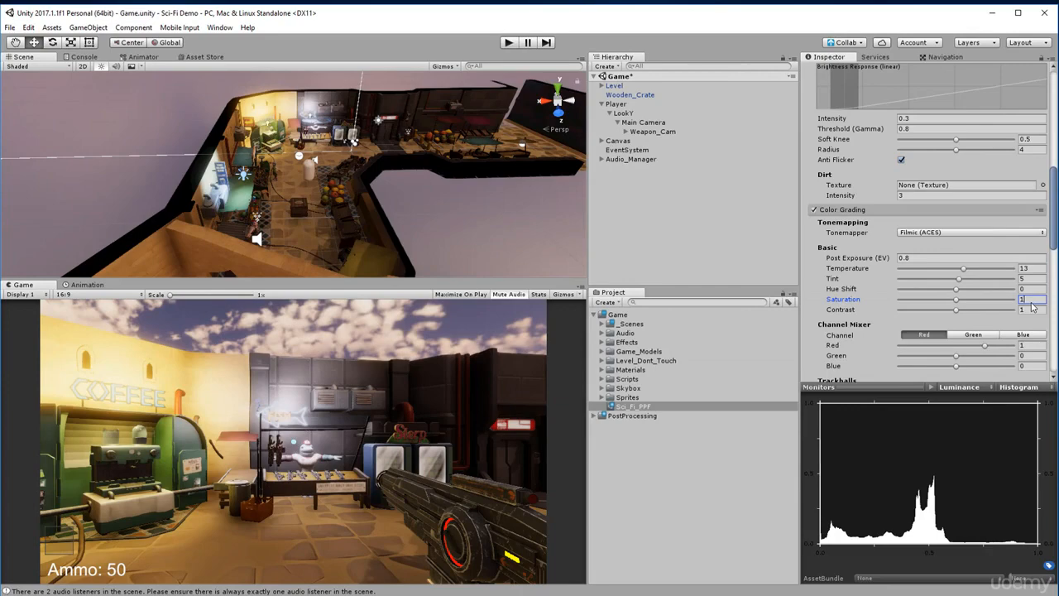
drag(956, 310, 945, 334)
drag(948, 332, 956, 311)
- Try a post exposure of 1.01 EV in Color Grading and set it back to 0.8
mouse_move(860, 261)
mouse_down()
mouse_move(873, 263)
mouse_move(845, 269)
mouse_move(875, 262)
mouse_up()
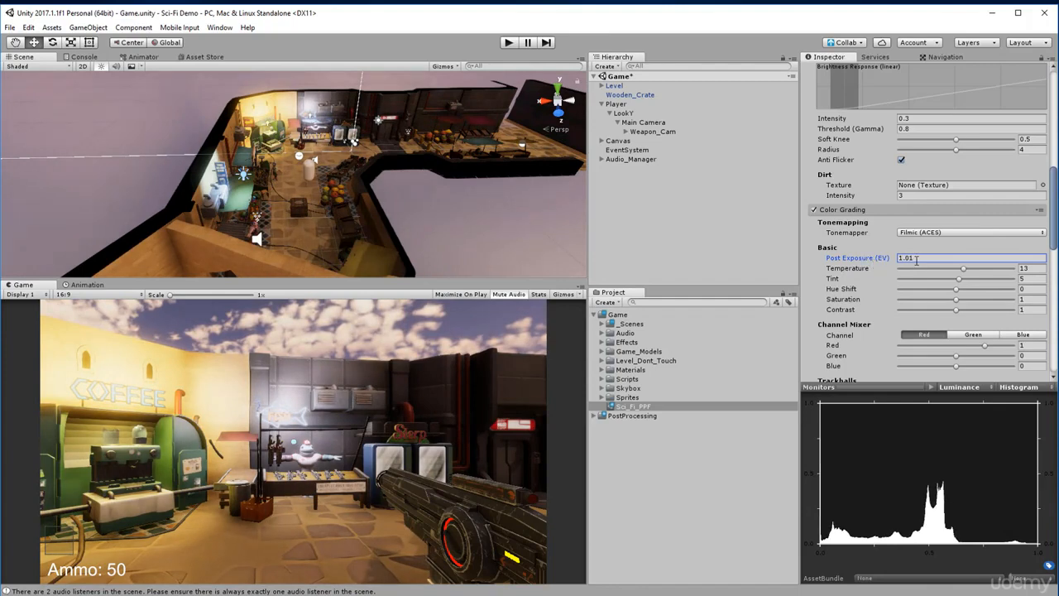
click(916, 259)
text(1)
key(BackSpace)
text(0.98)
key(BackSpace)
key(BackSpace)
text(8)
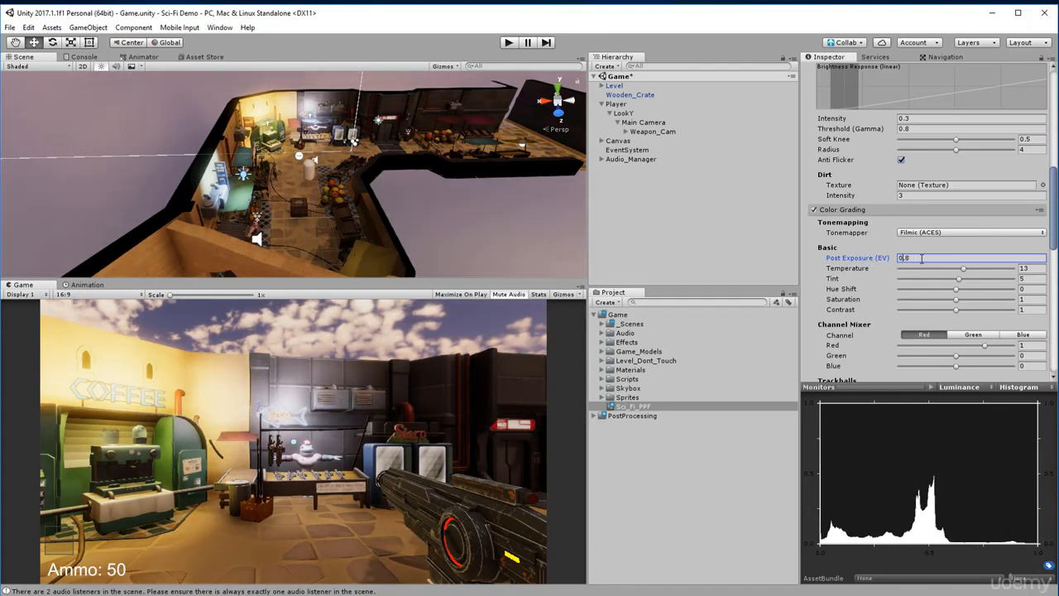
- Review the Channel Mixer and Trackballs controls in the Color Grading settings
scroll(864, 263, down, 3)
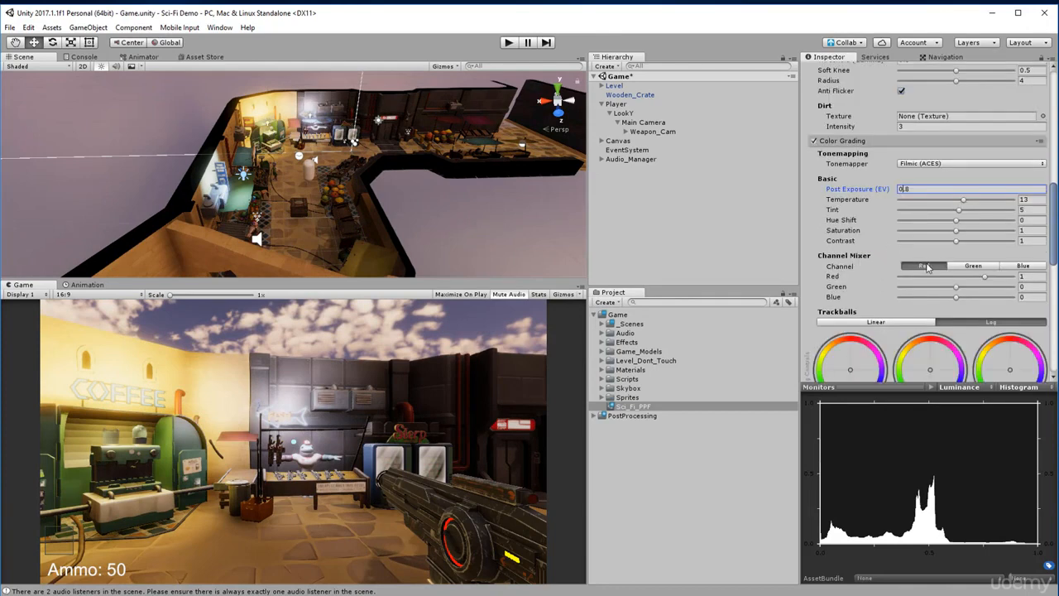
scroll(930, 267, down, 2)
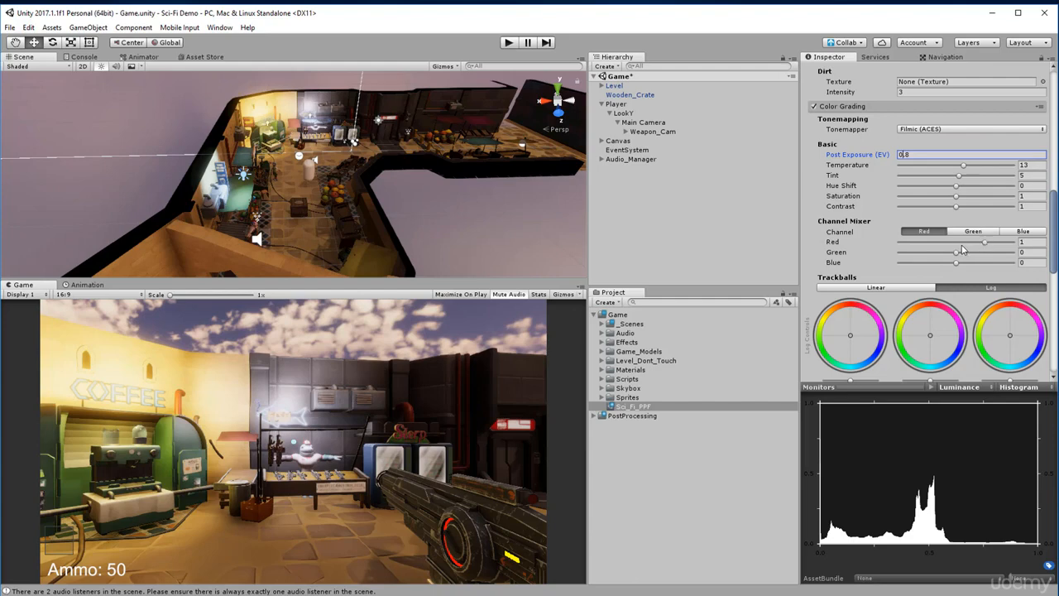
scroll(964, 249, down, 2)
scroll(962, 249, down, 1)
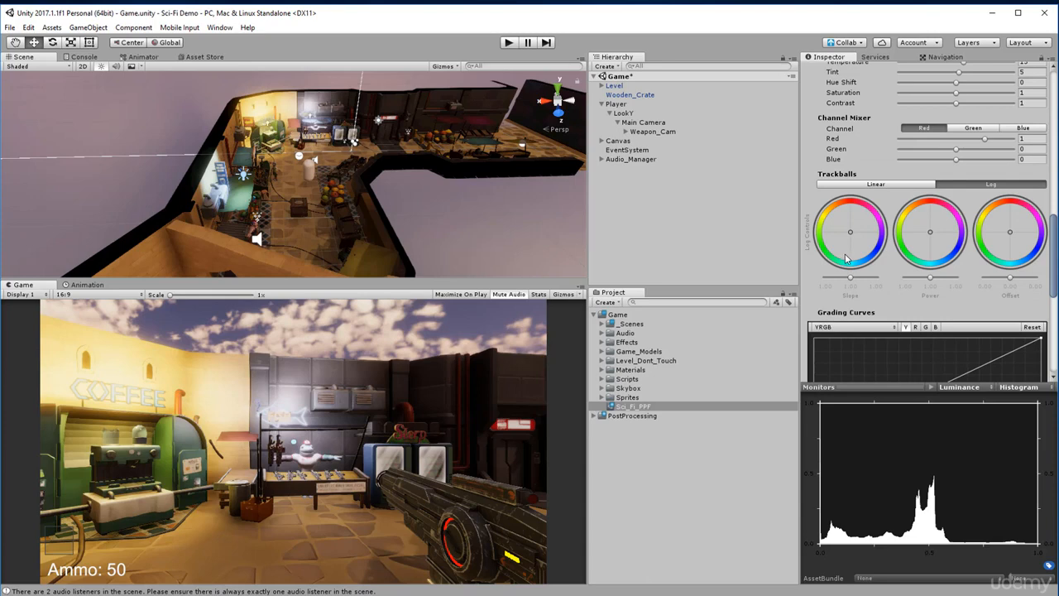
- Try bending the Y curve in Grading Curves with shifted end points and two added points, and reset it
scroll(922, 269, down, 3)
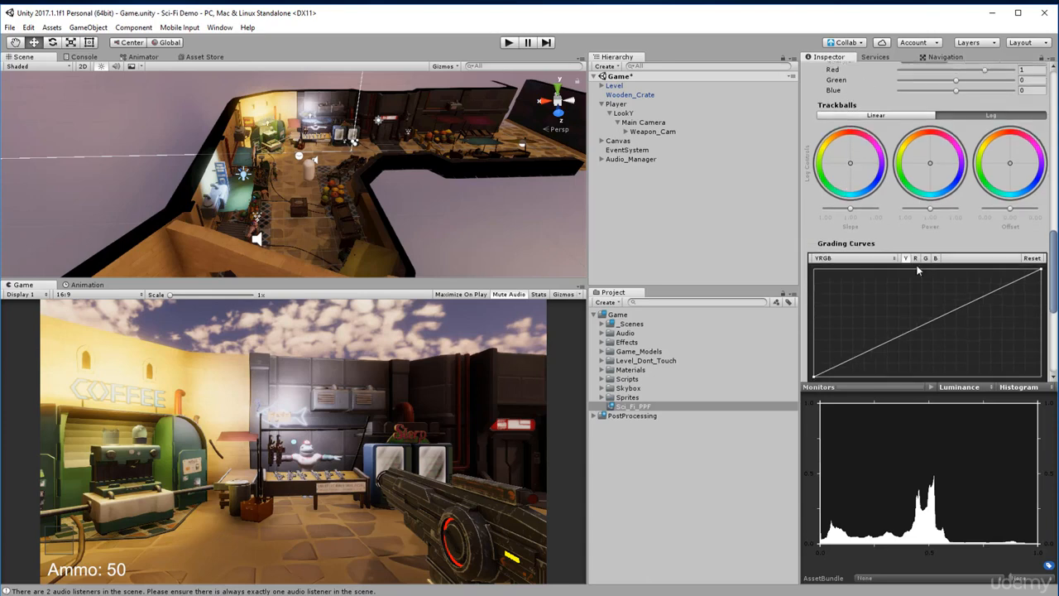
scroll(886, 238, down, 2)
scroll(877, 249, up, 1)
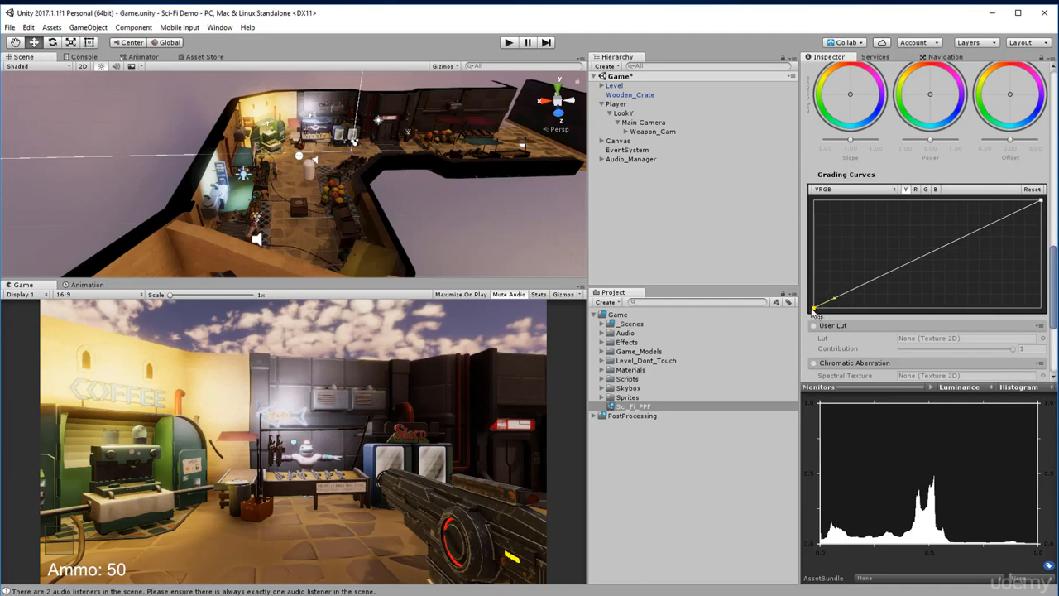
mouse_move(815, 310)
mouse_down()
mouse_move(817, 287)
mouse_move(815, 313)
mouse_up()
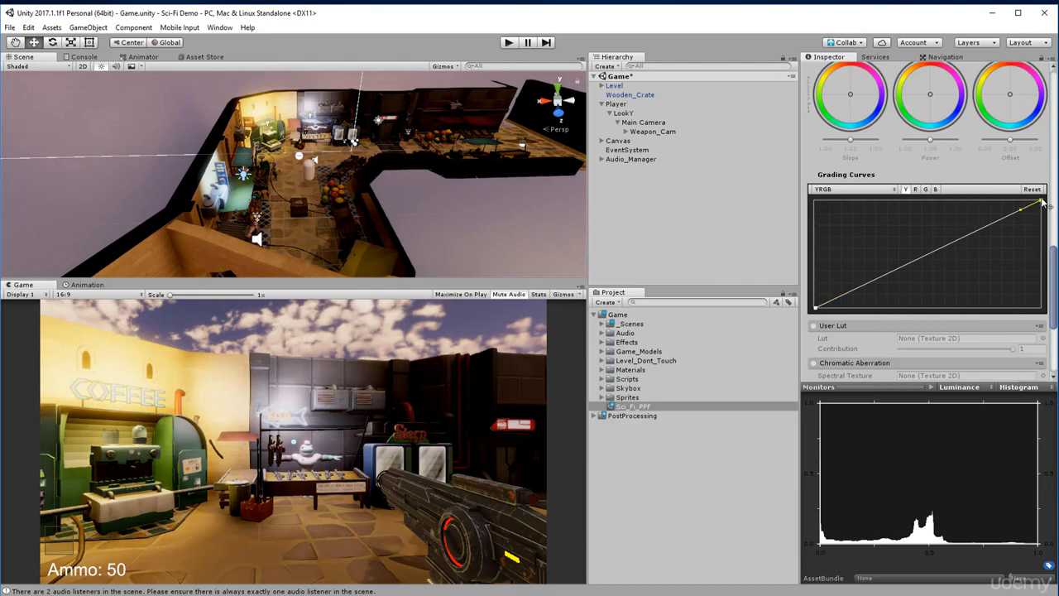
mouse_move(1041, 203)
mouse_down()
mouse_move(1035, 312)
mouse_move(1048, 199)
mouse_up()
drag(864, 284, 874, 272)
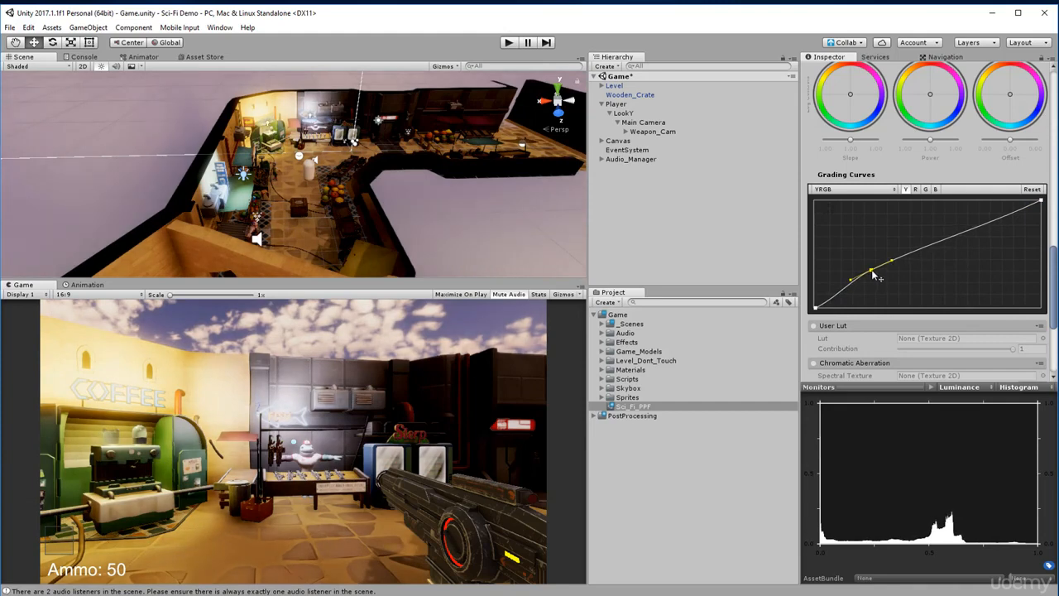
double_click(973, 229)
drag(974, 229, 1008, 251)
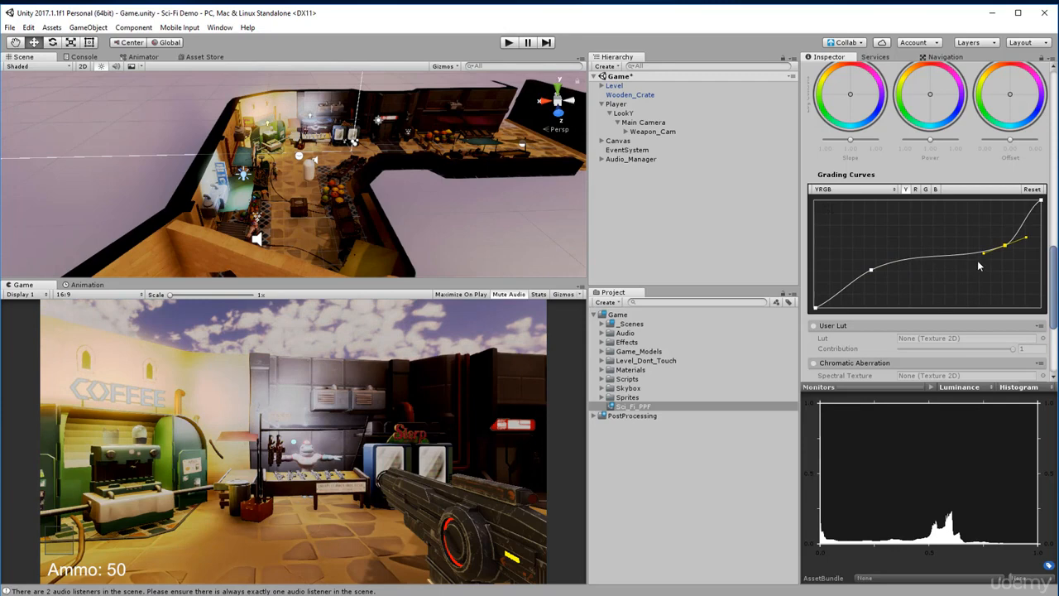
click(1028, 190)
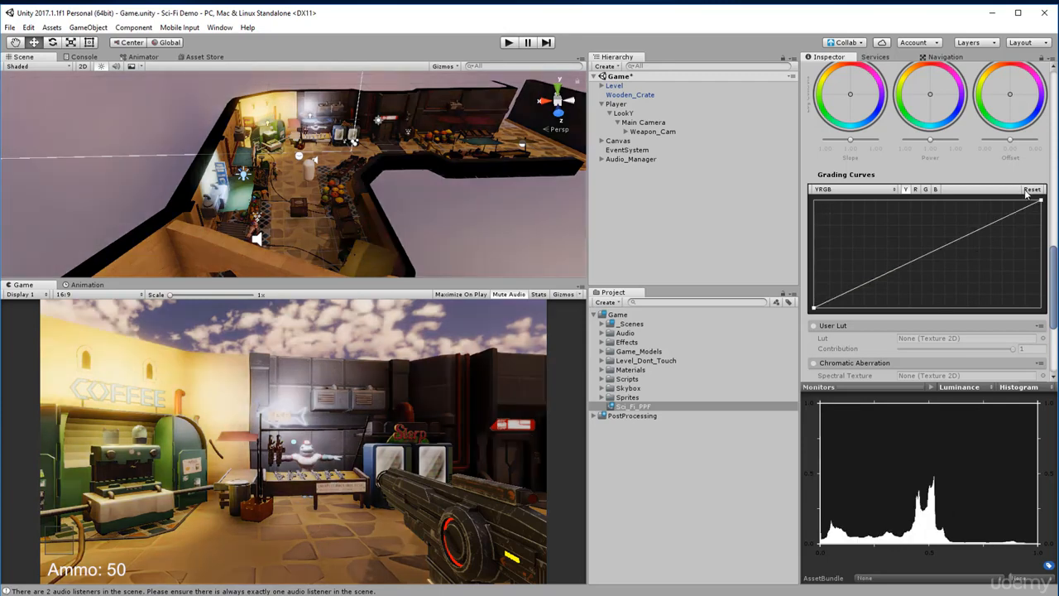
- Show the red grading curve, try pulling the Y curve down through an added point, and reset it
click(916, 191)
drag(933, 250, 960, 293)
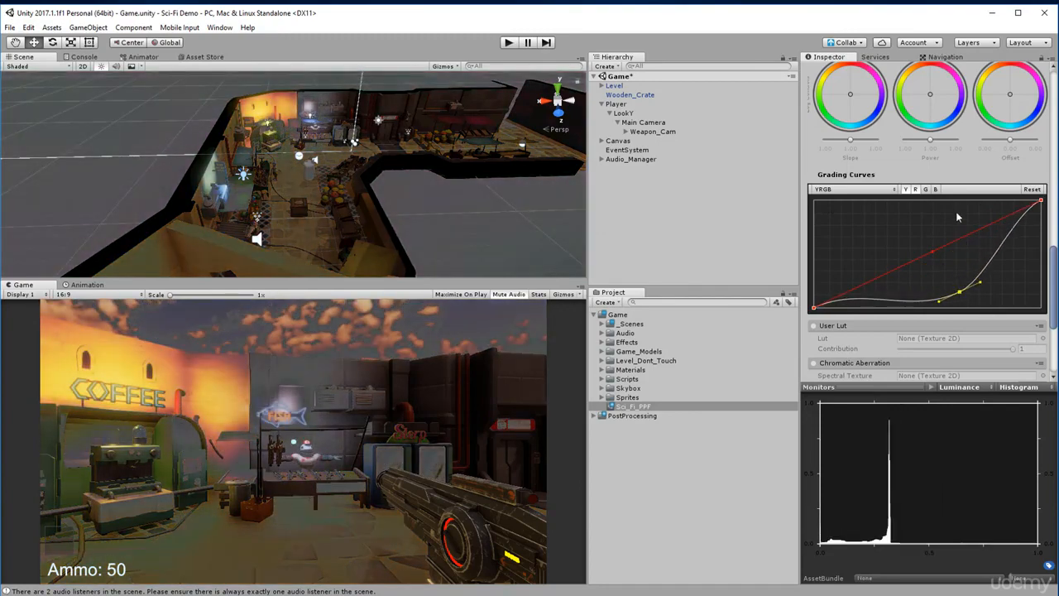
click(1031, 189)
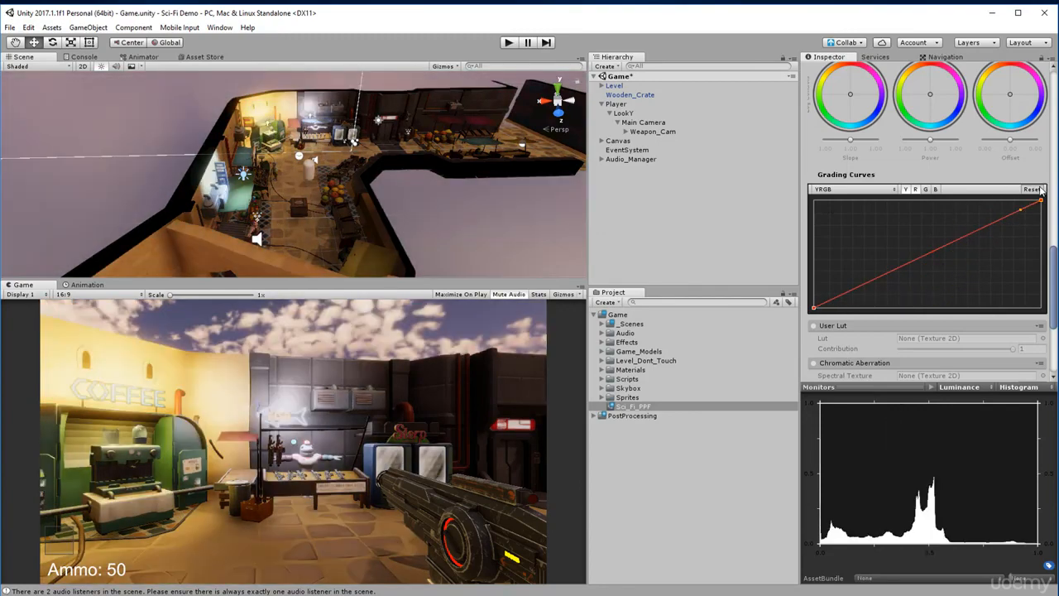
- Shape the Y grading curve into a gentle S with three added points in the shadows, midtones and highlights
click(907, 189)
click(906, 190)
double_click(854, 289)
drag(857, 287, 883, 289)
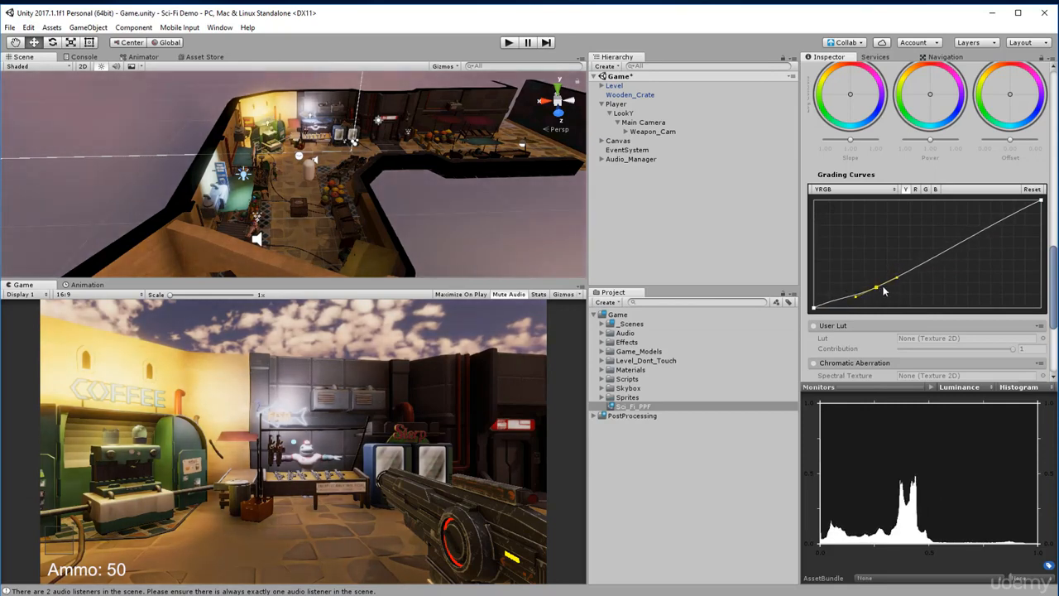
double_click(939, 254)
drag(940, 255, 940, 246)
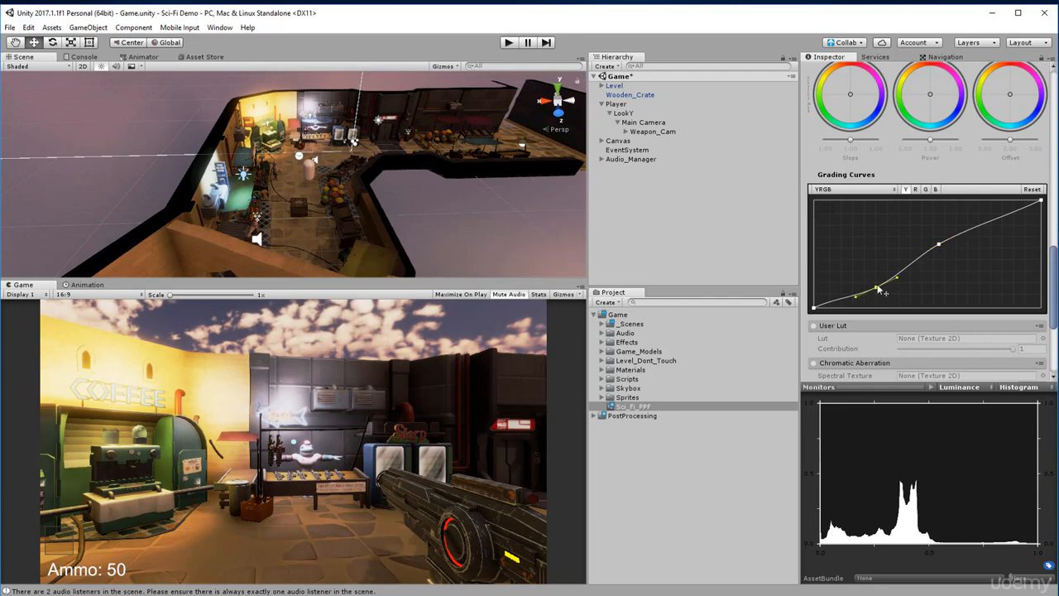
drag(878, 287, 873, 279)
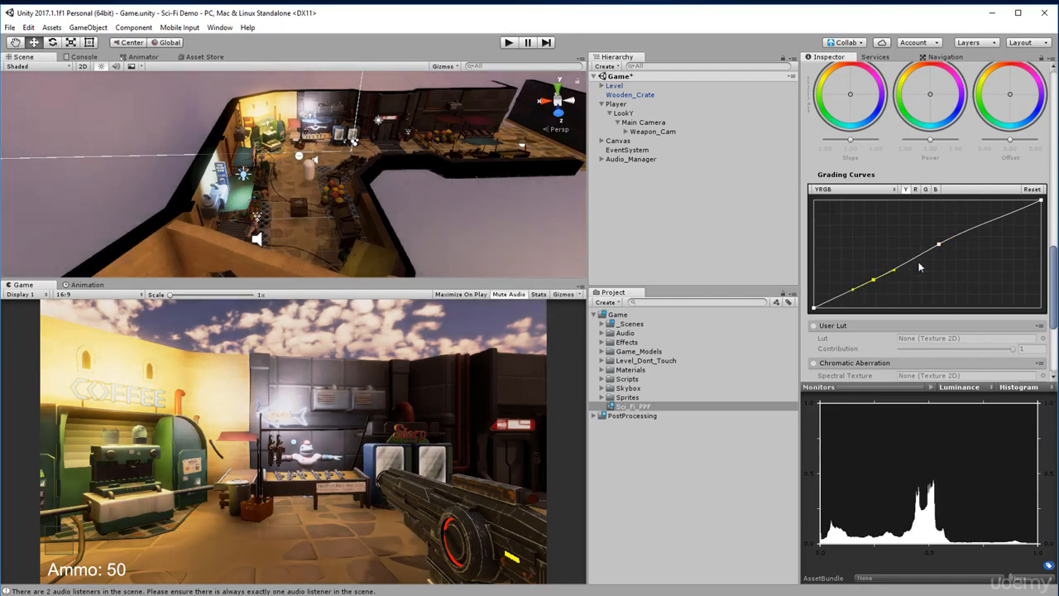
double_click(969, 231)
drag(972, 231, 996, 223)
- Try Chromatic Aberration at an intensity of 1, lower the intensity to 0 and disable the effect
scroll(854, 335, down, 3)
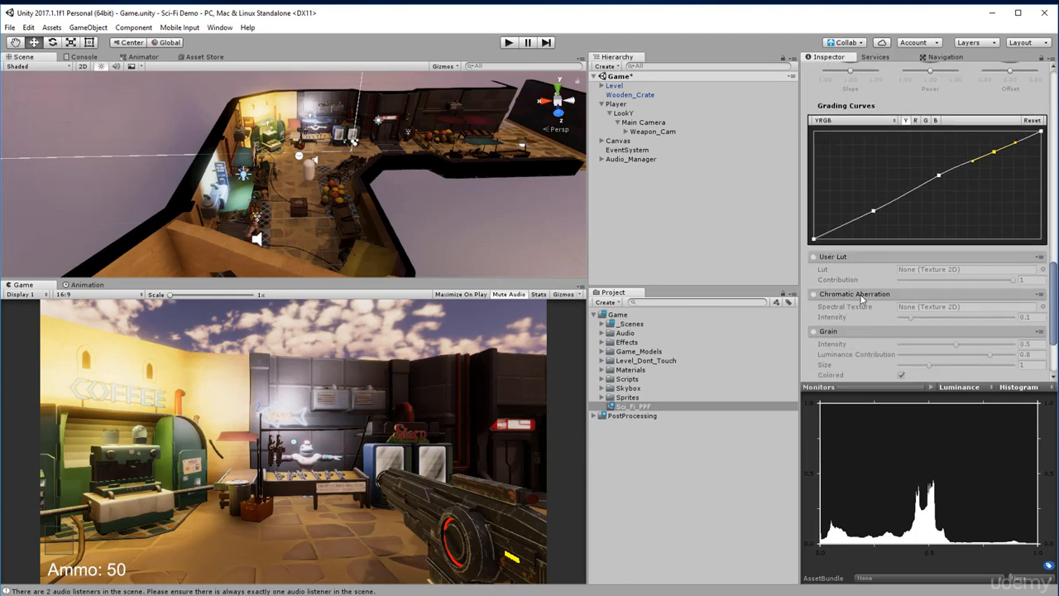
click(813, 295)
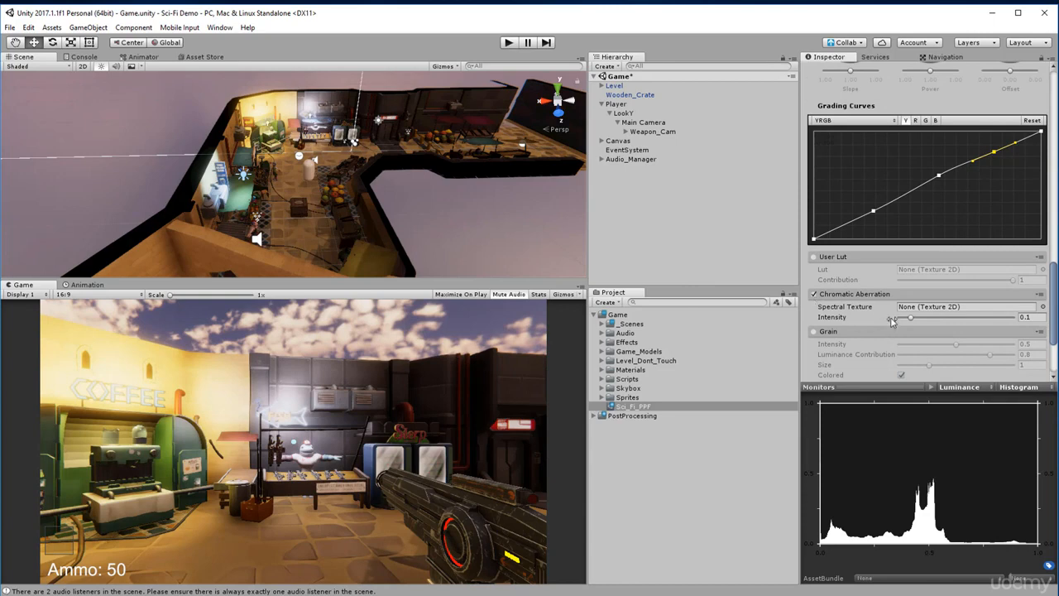
drag(910, 323, 1012, 317)
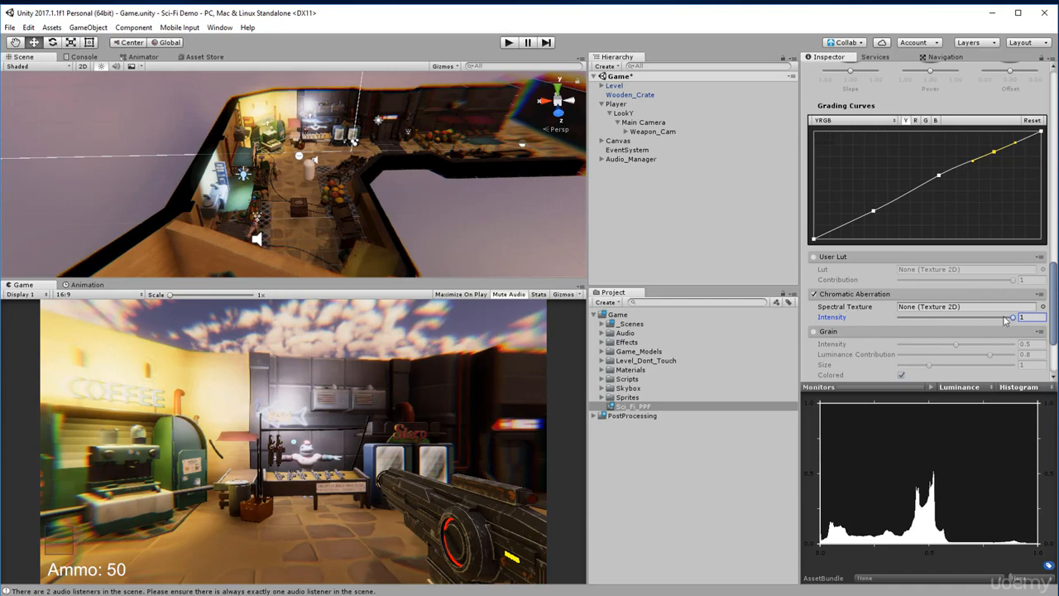
drag(1006, 320, 856, 321)
click(814, 294)
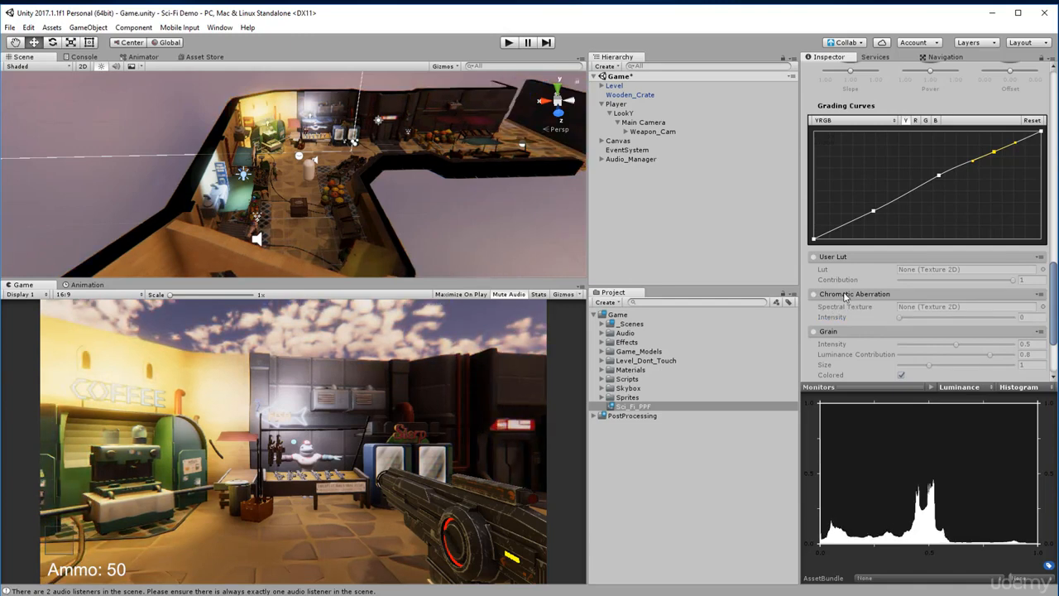
- Collapse the Chromatic Aberration and Grain settings, and leave Vignette enabled after comparing the view with and without it
click(845, 296)
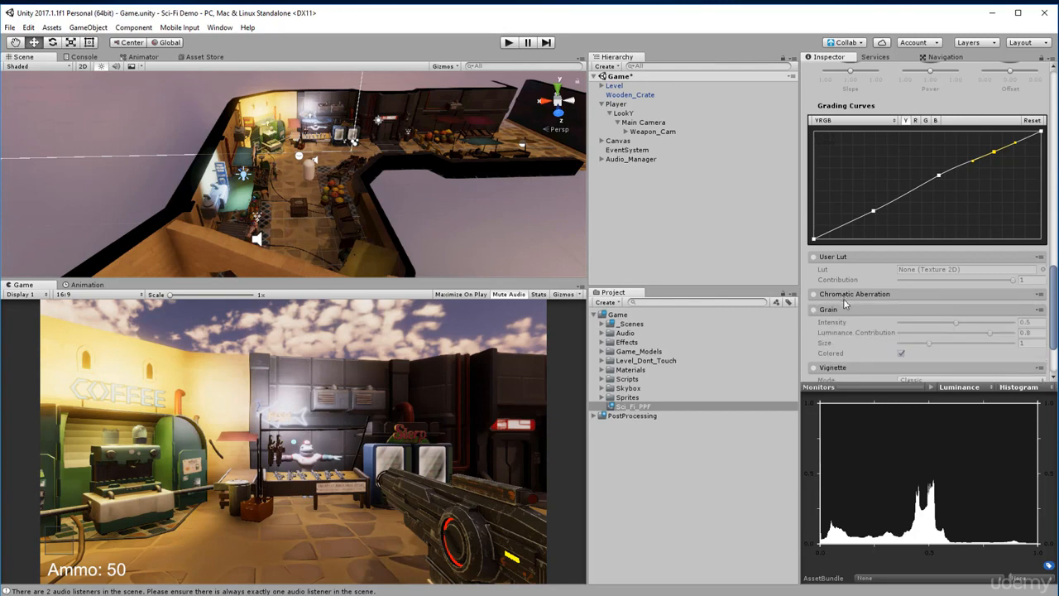
click(843, 311)
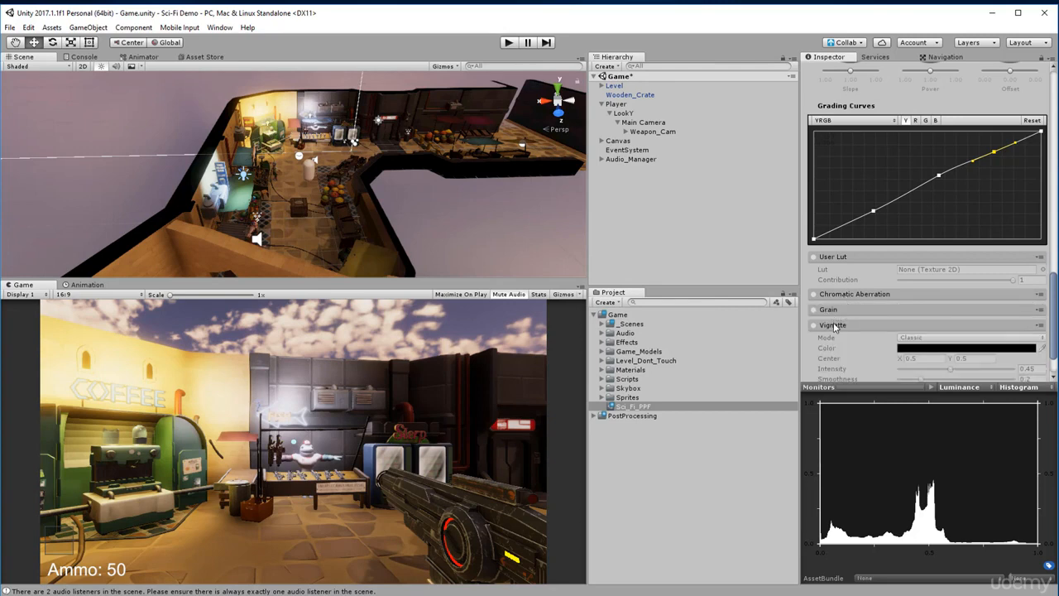
click(814, 327)
scroll(842, 331, down, 2)
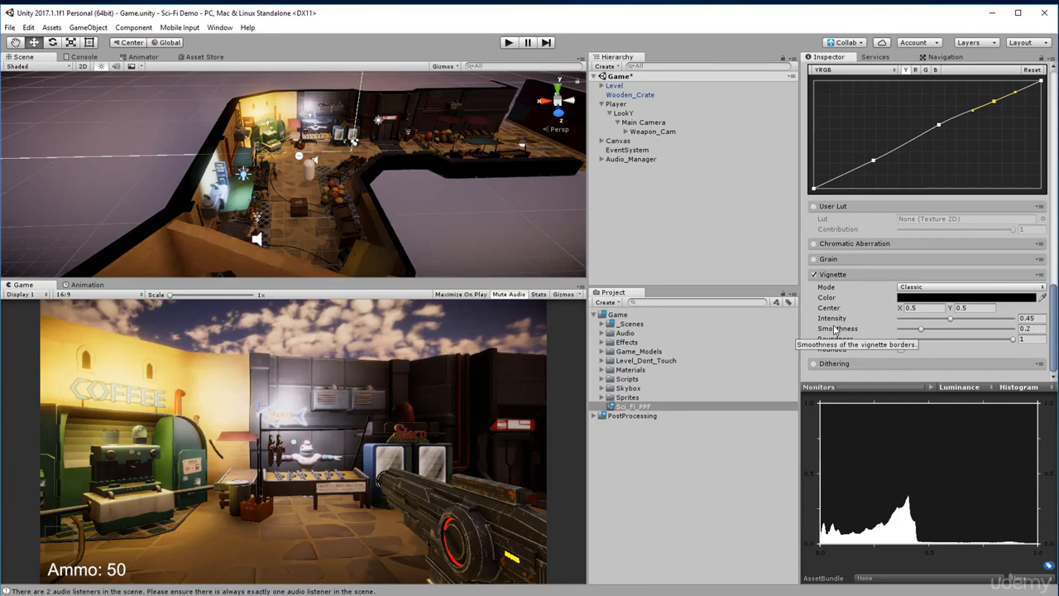
click(813, 274)
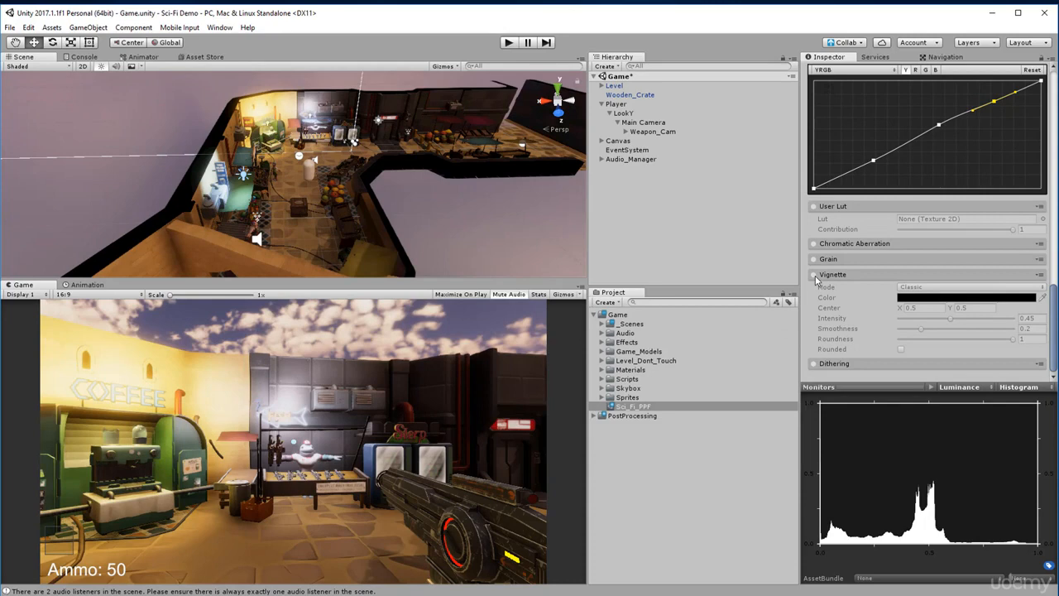
click(814, 274)
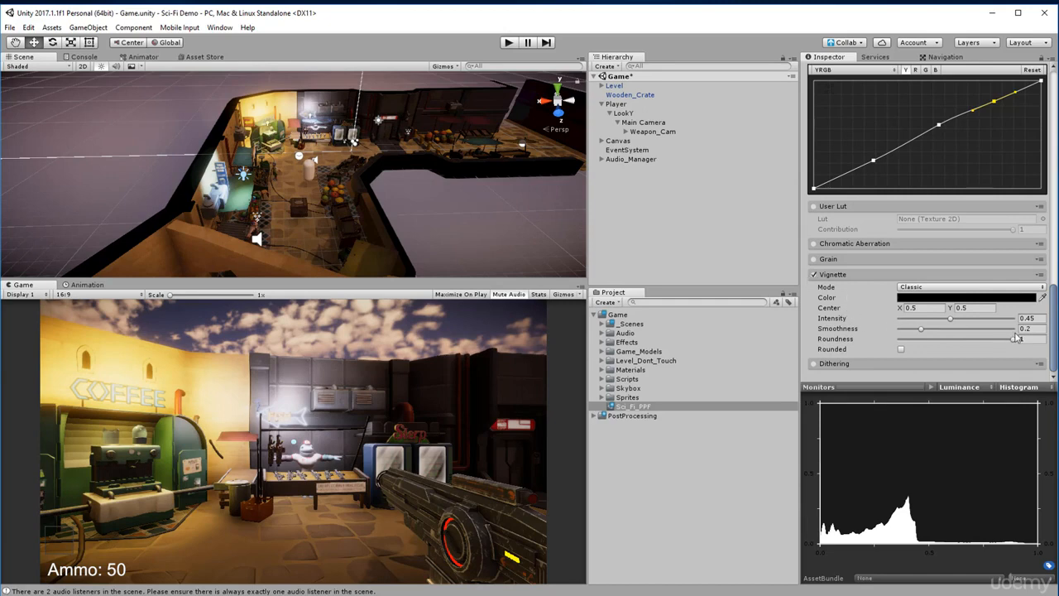
click(961, 319)
mouse_move(969, 324)
mouse_down()
mouse_move(983, 325)
mouse_move(951, 338)
mouse_move(965, 335)
mouse_up()
click(834, 276)
scroll(834, 333, up, 10)
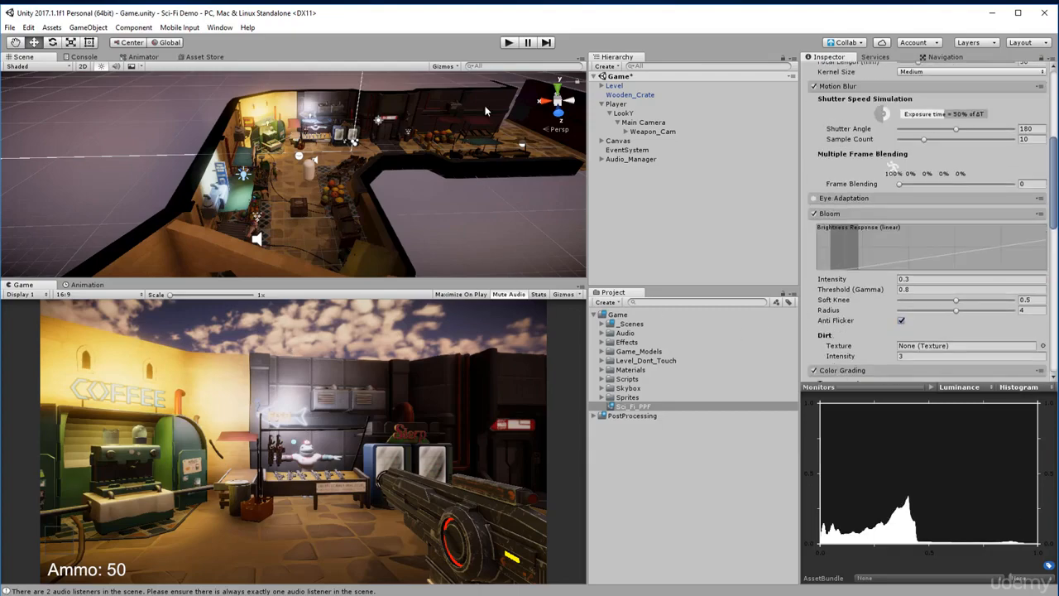
- Play the scene and walk through the level to examine the post-processing effects in motion
click(507, 43)
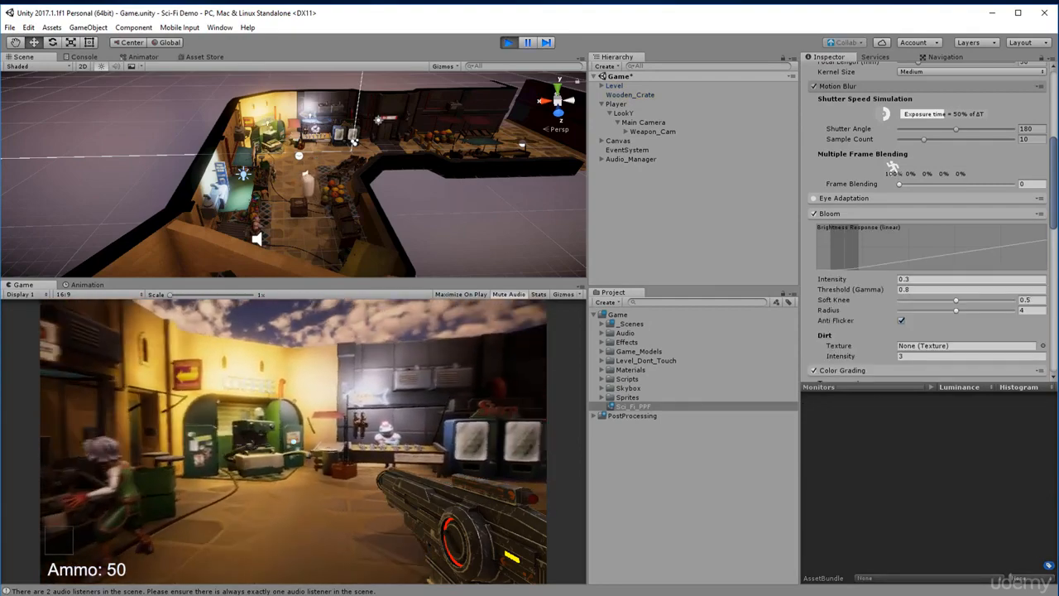
key(w)
key(w)
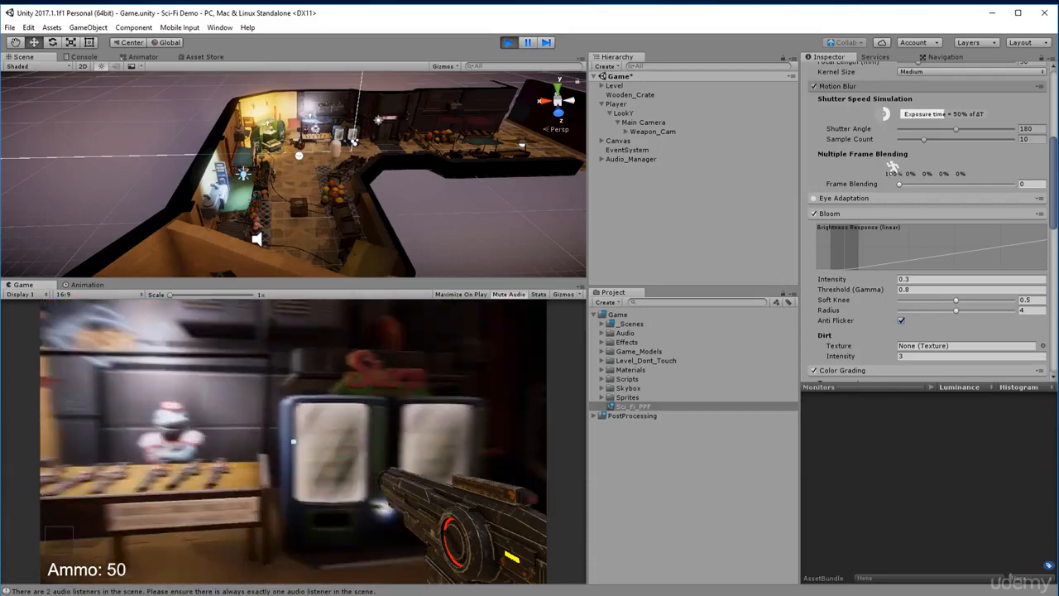
key(w)
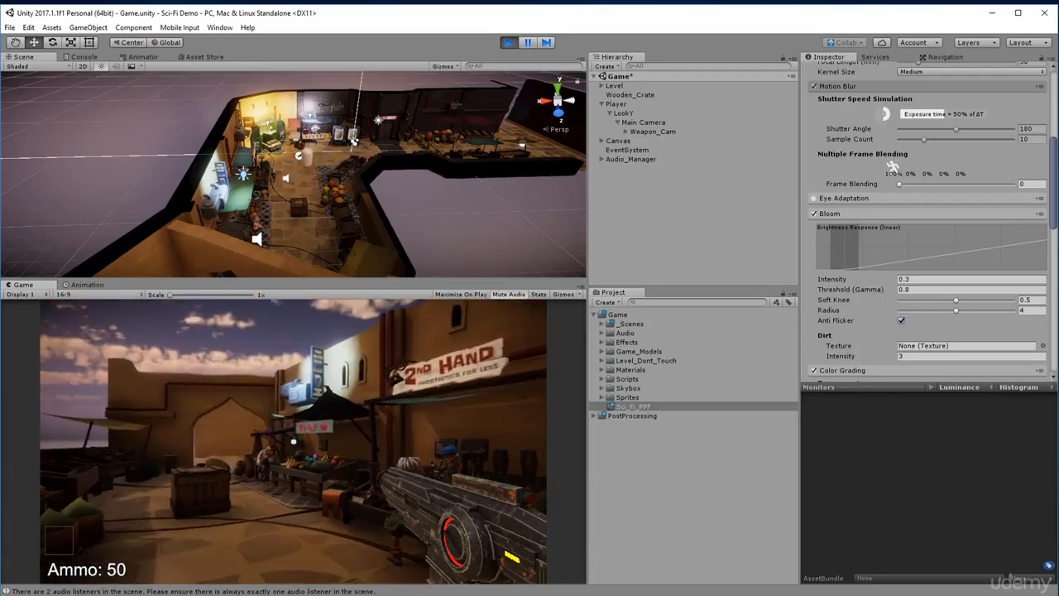
key(w)
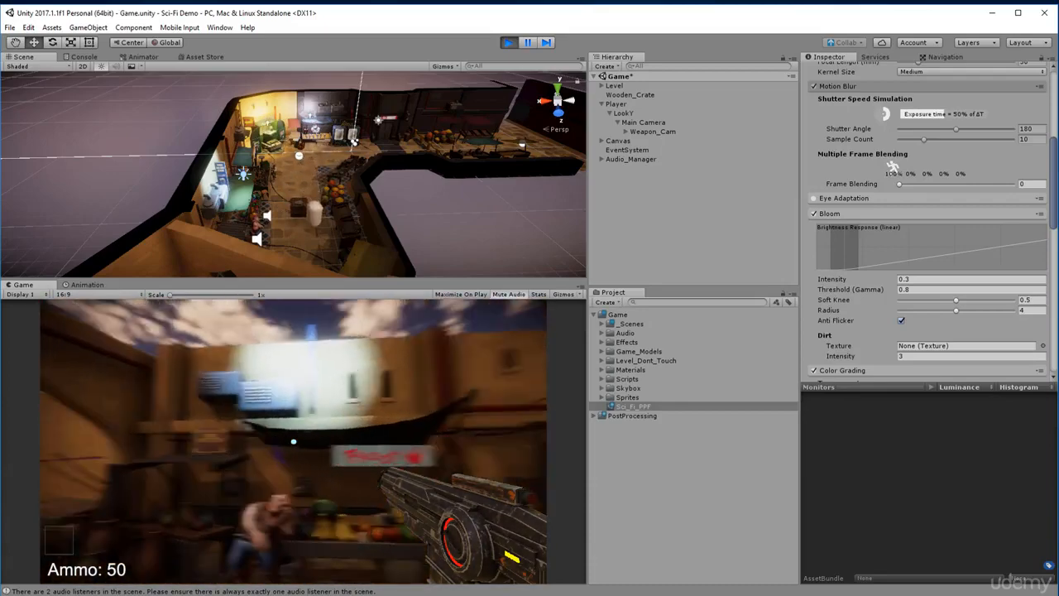
key(w)
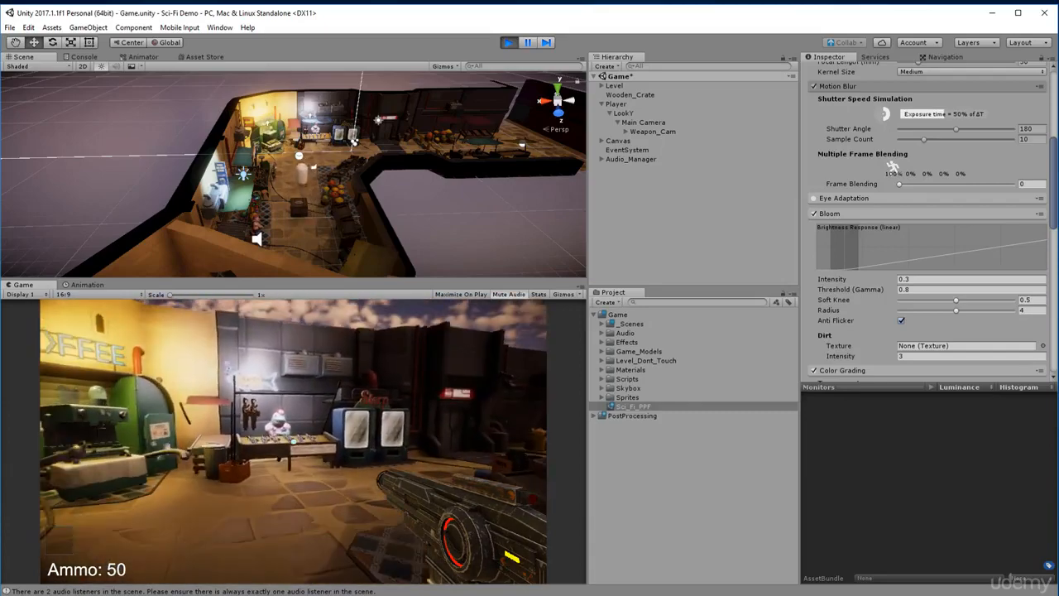
key(w)
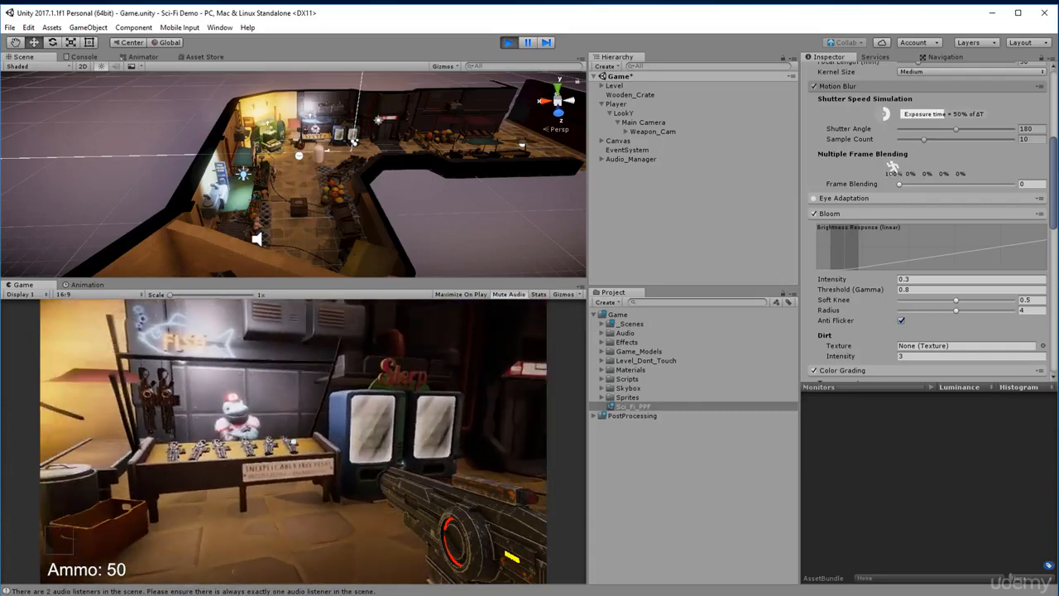
- Fire and reload the weapon to check its shots under the post-processing effects, and stop playing
click(294, 442)
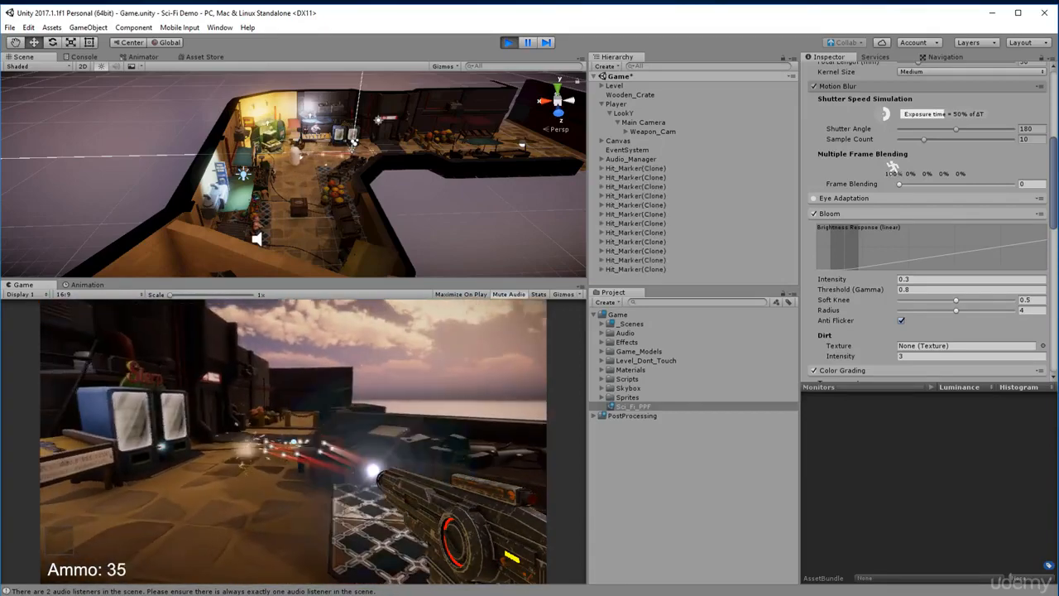
click(294, 441)
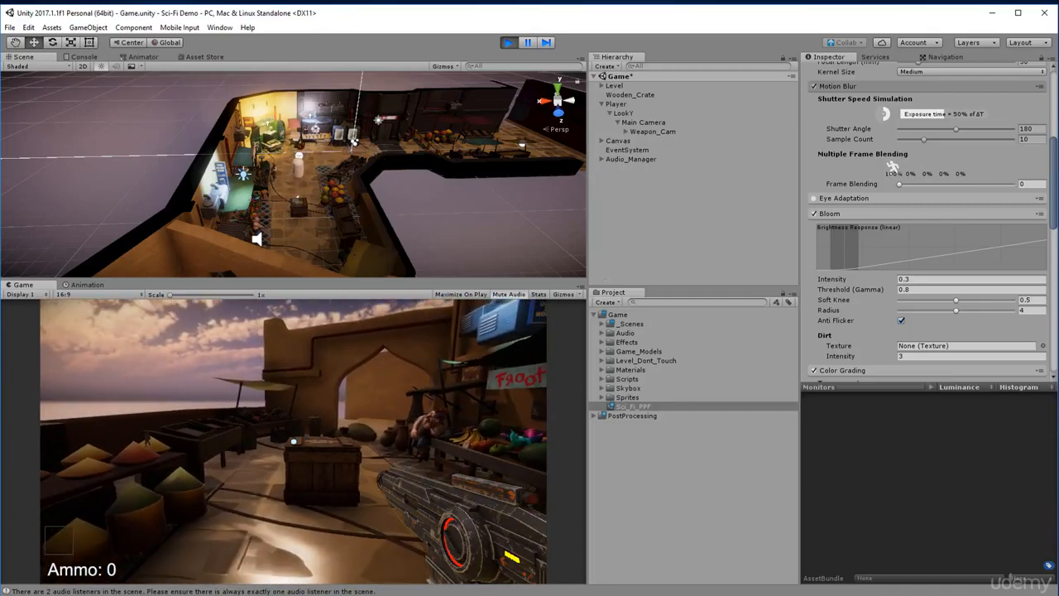
key(r)
click(294, 442)
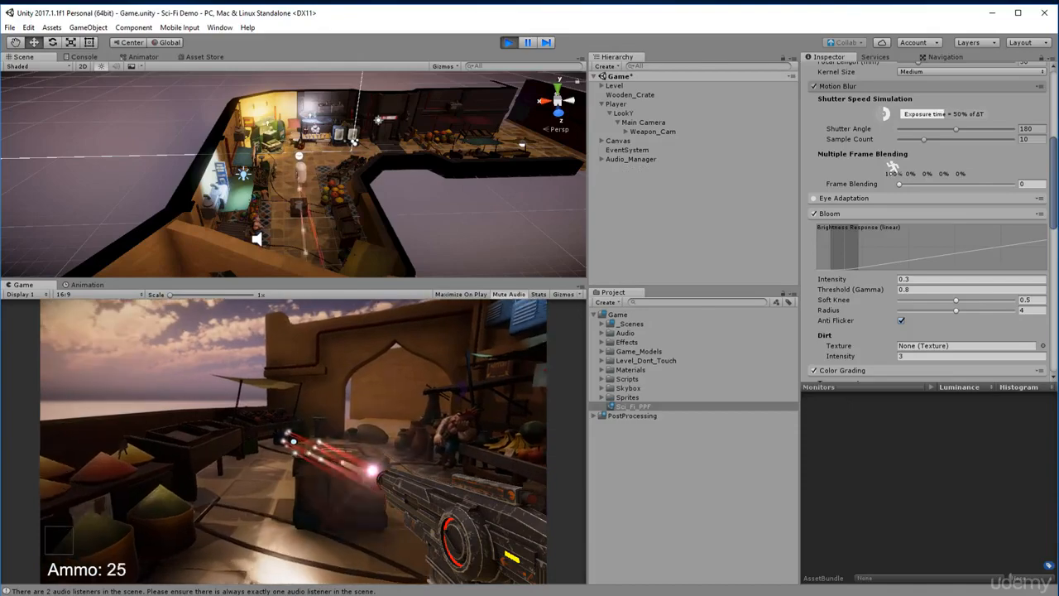
key(r)
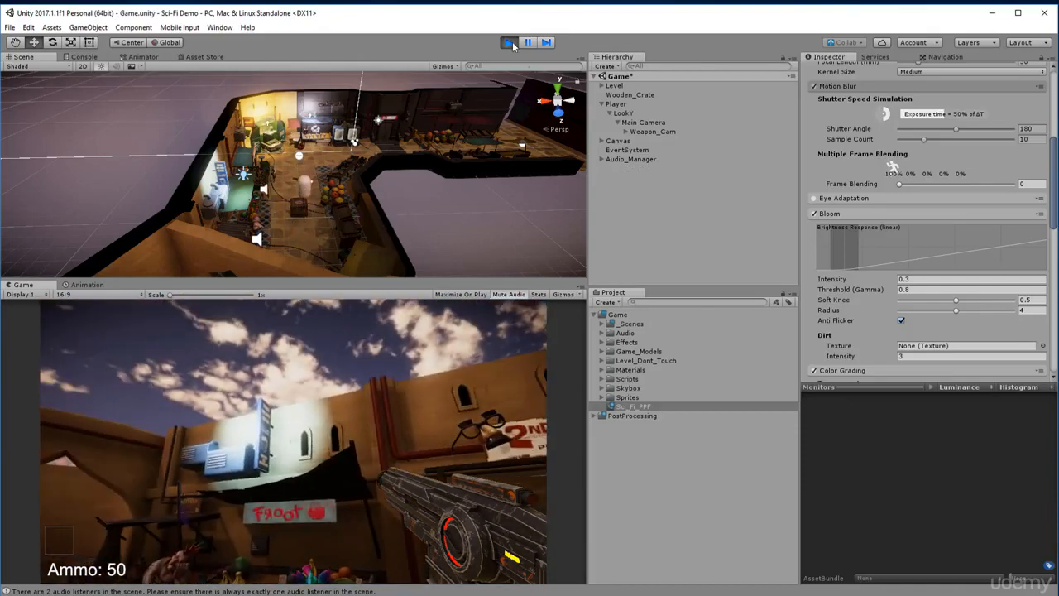
click(509, 43)
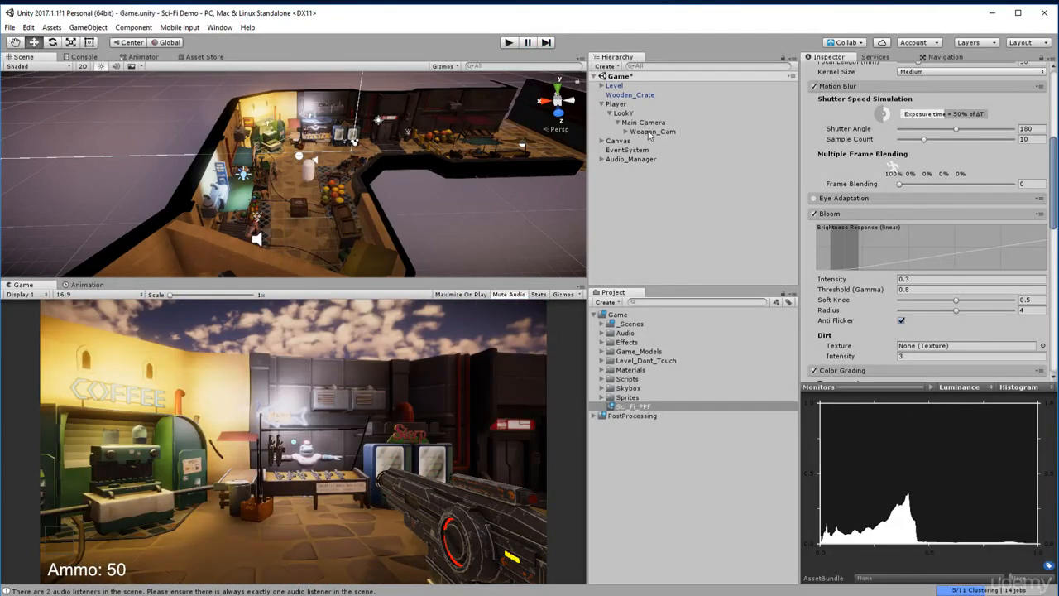
- Turn the Main Camera's Post Processing Behaviour off and back on to compare the scene with and without effects
click(645, 123)
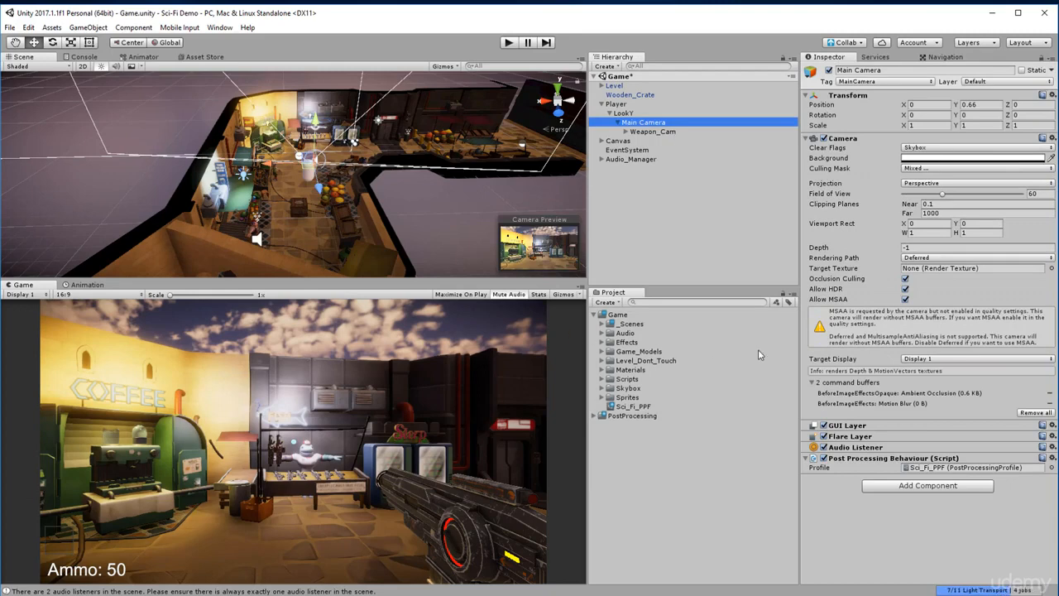
click(824, 458)
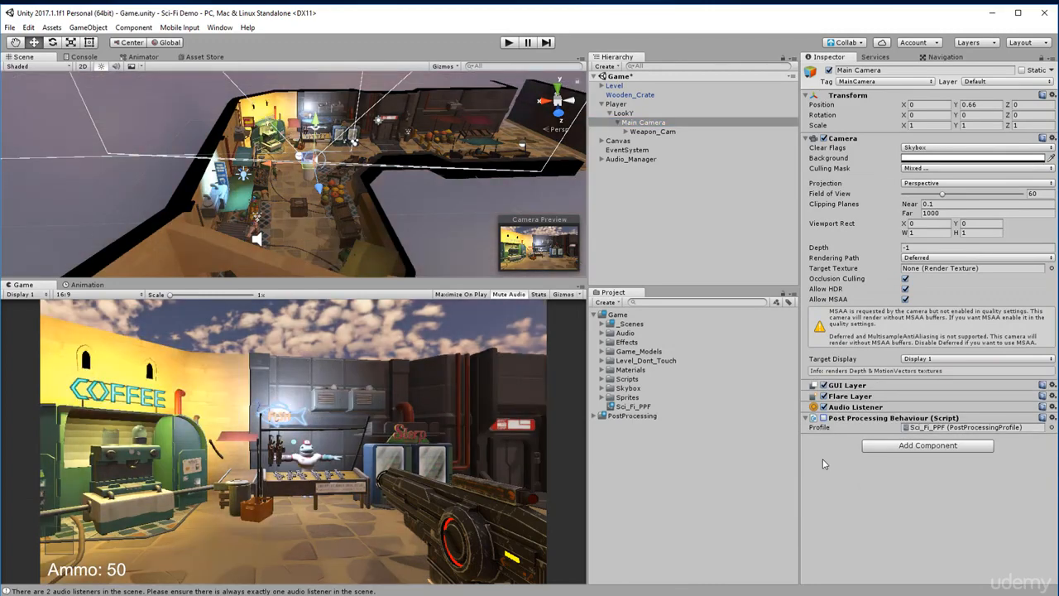
click(823, 417)
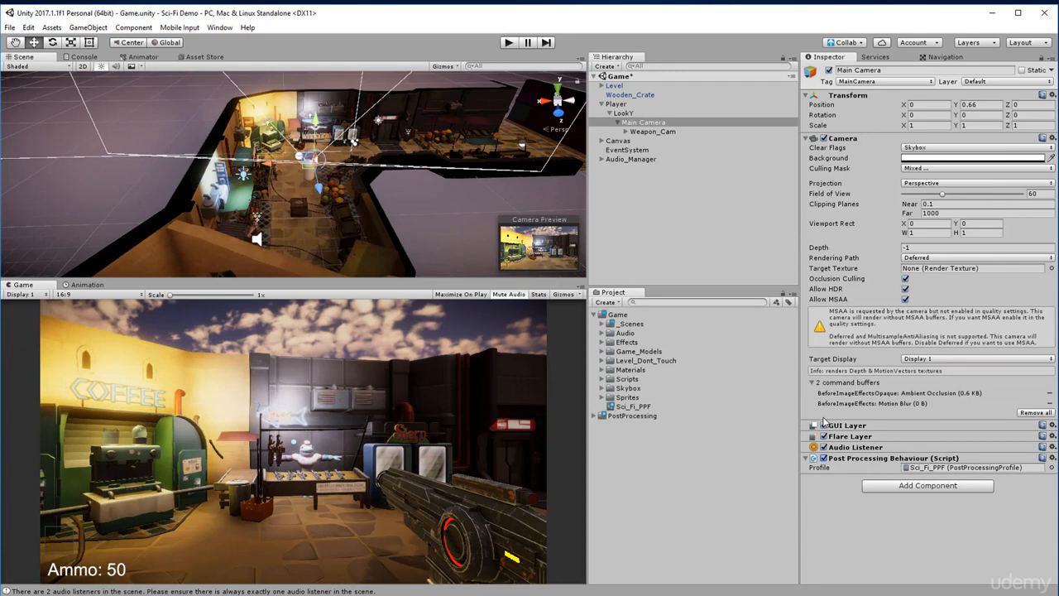
- Create a Post-Processing Profile named Weapon_PPF in the Game folder
click(823, 425)
double_click(617, 314)
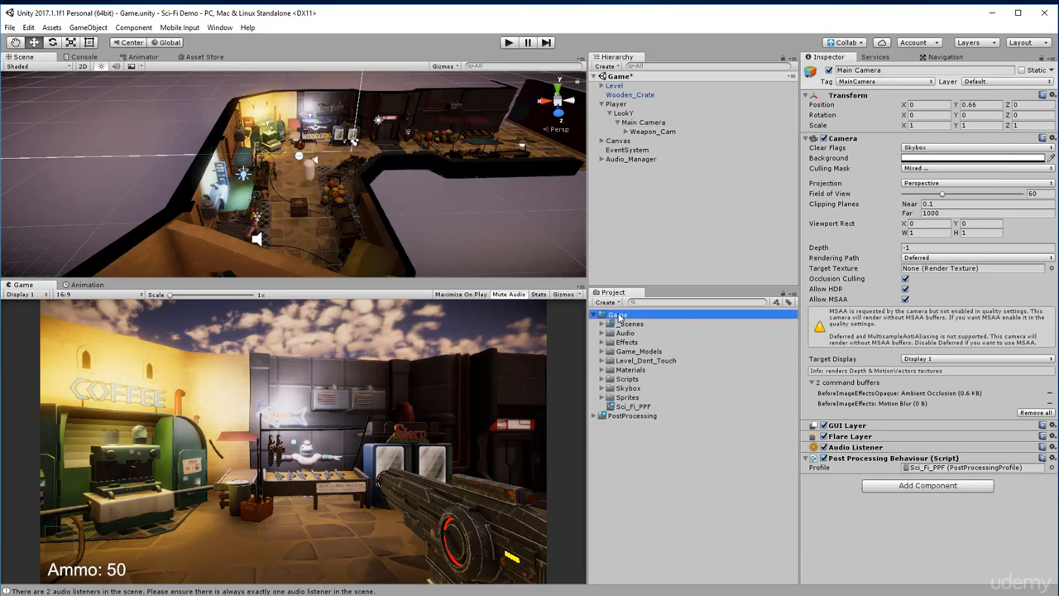
click(669, 385)
click(613, 322)
click(614, 318)
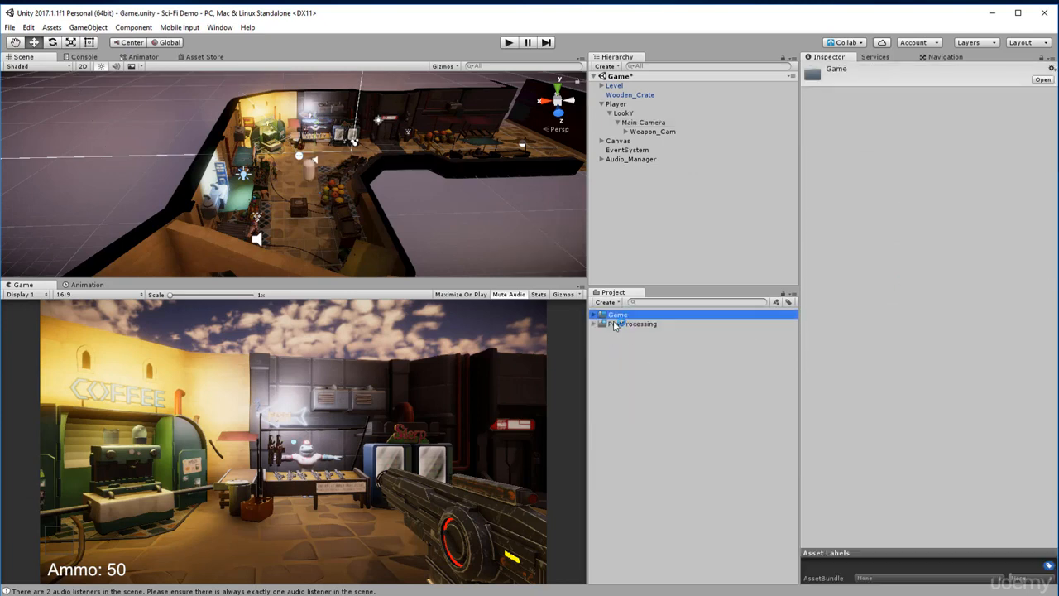
double_click(622, 316)
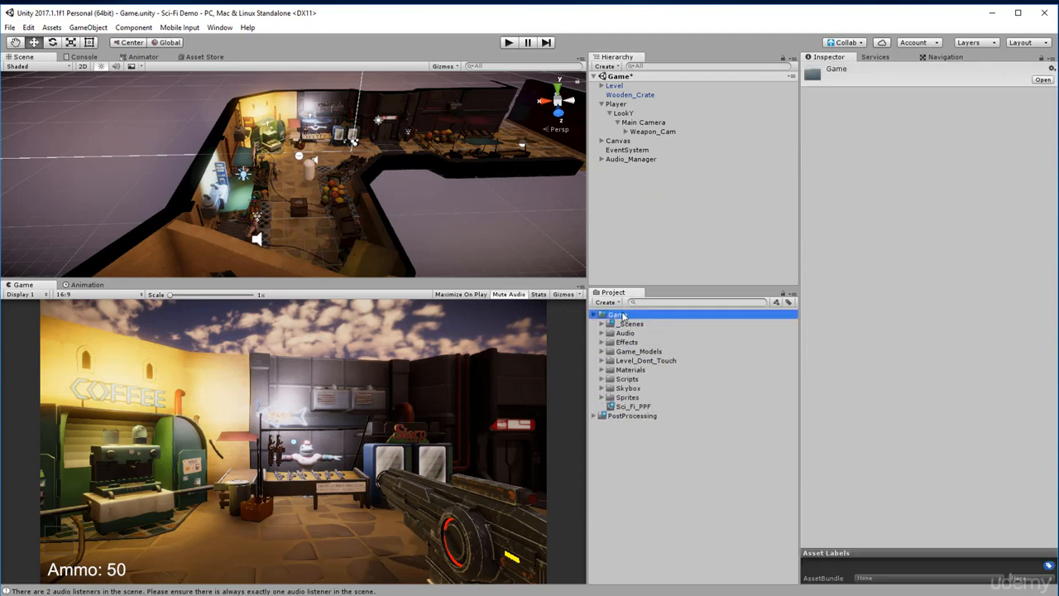
right_click(623, 316)
mouse_move(692, 323)
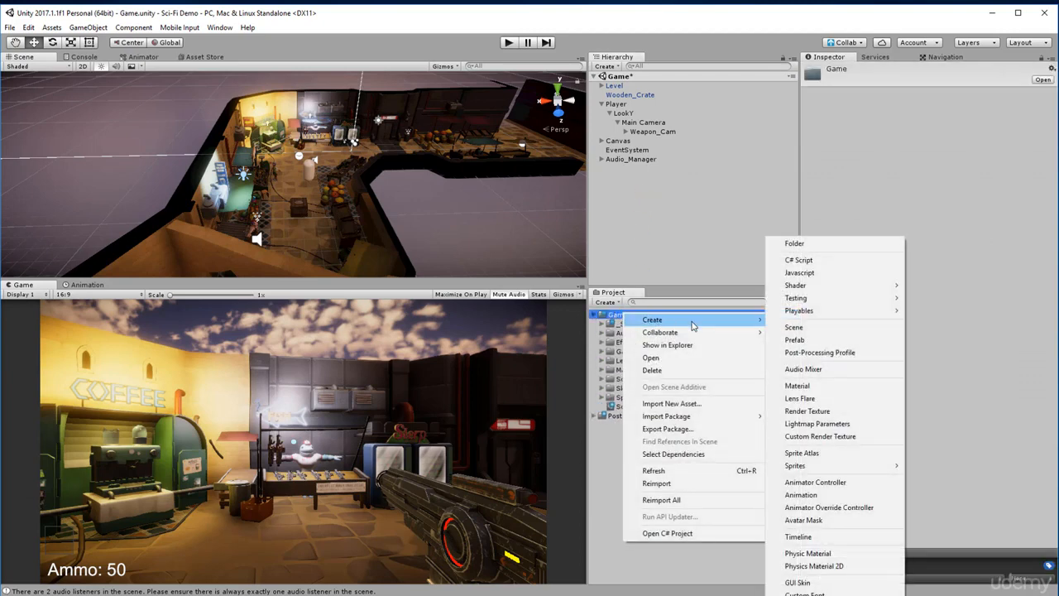
click(835, 352)
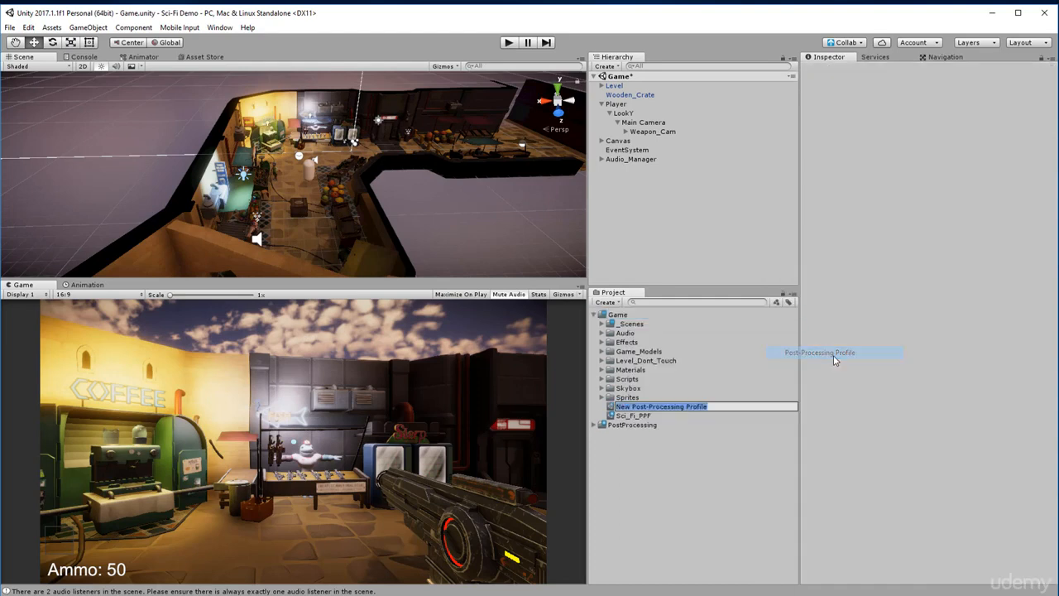
text(Weapon_PPF)
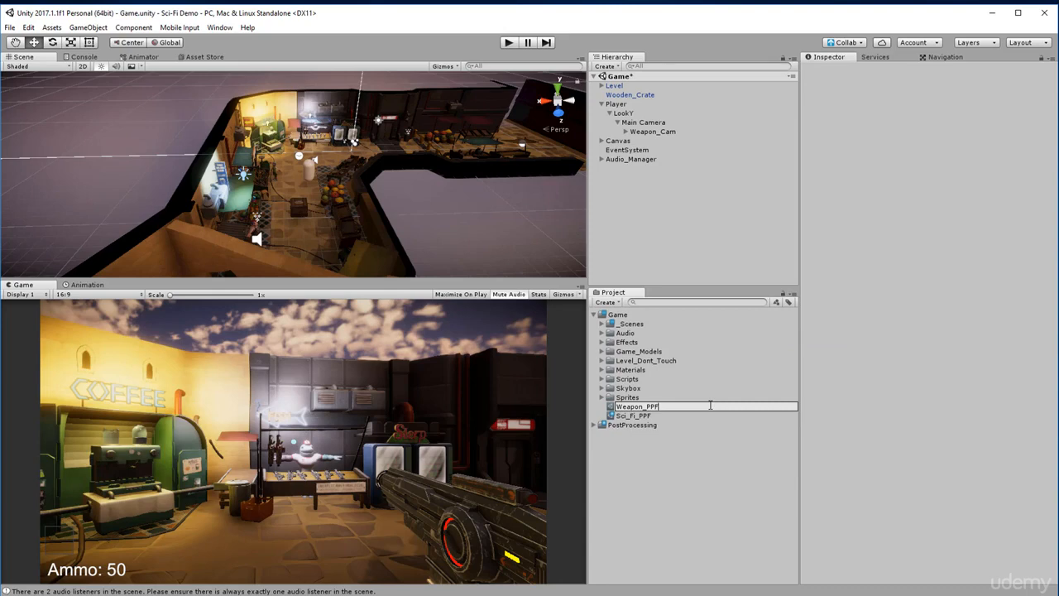
key(Return)
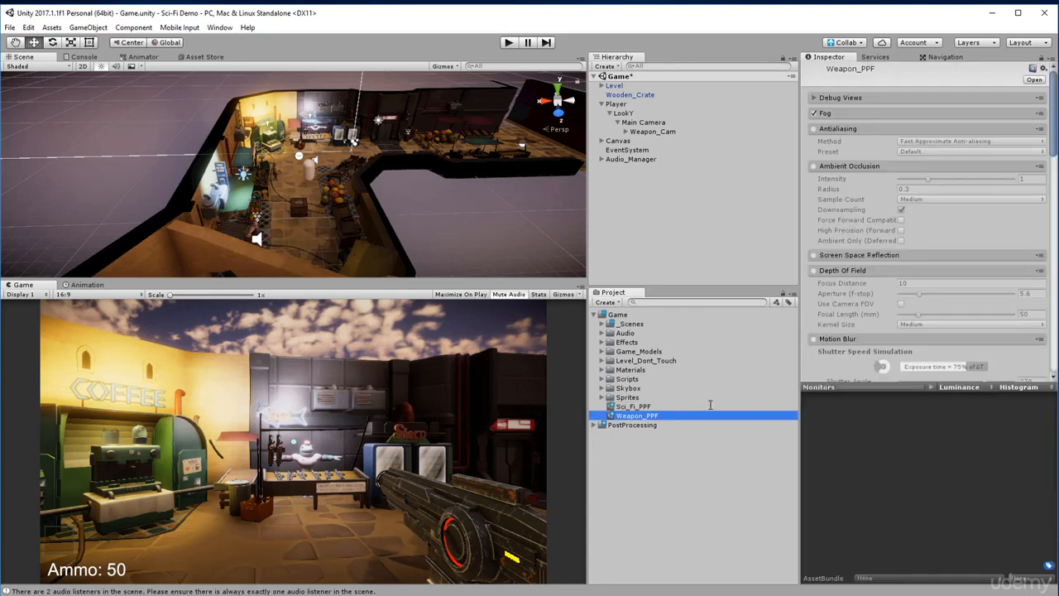
- Add a Post-Processing Behaviour component to Weapon_Cam and assign the Weapon_PPF profile to it
click(655, 124)
click(656, 131)
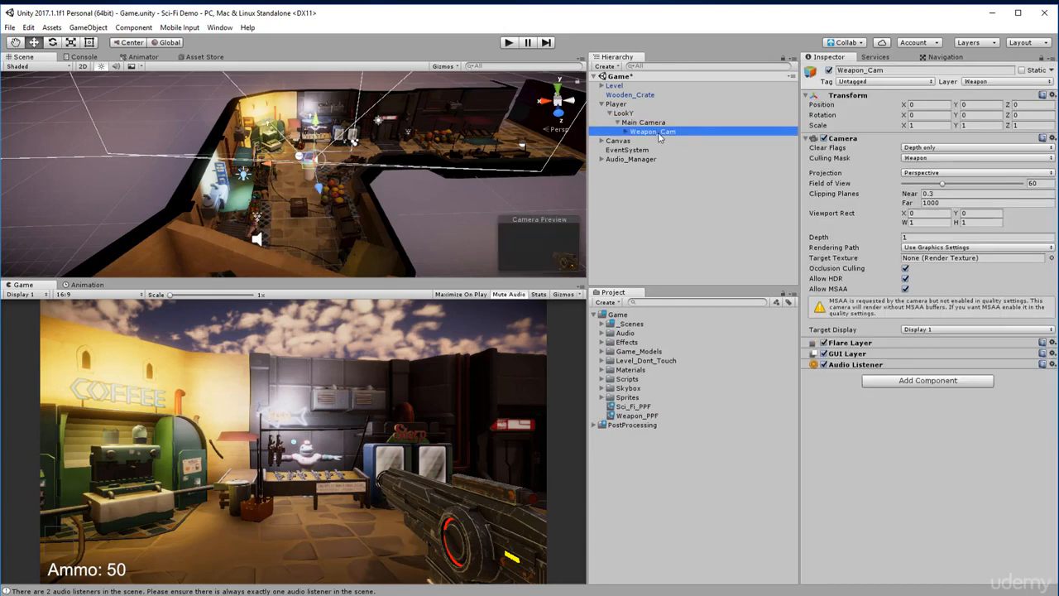
click(902, 383)
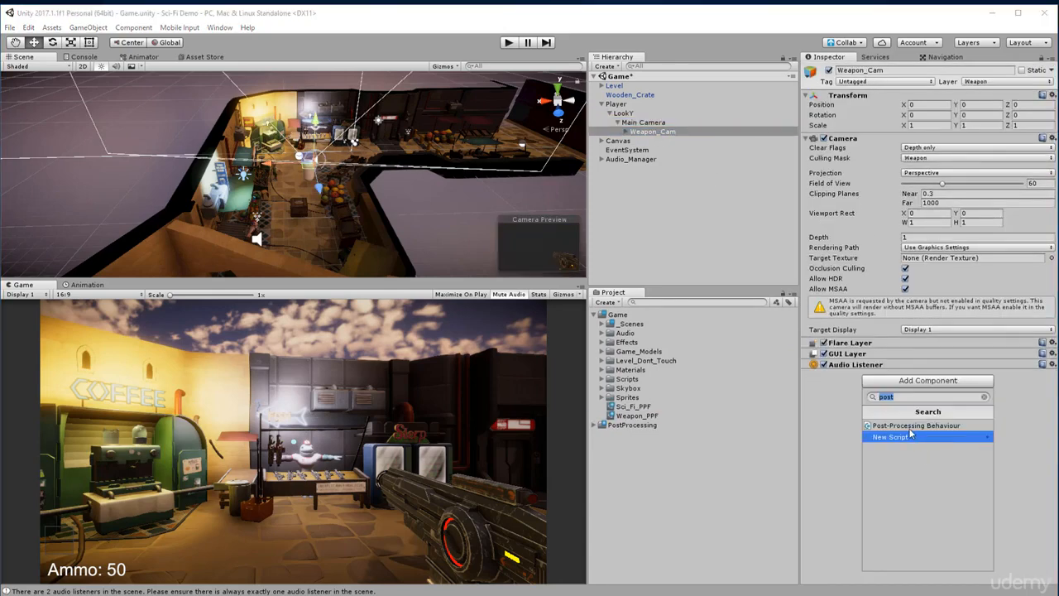
click(872, 425)
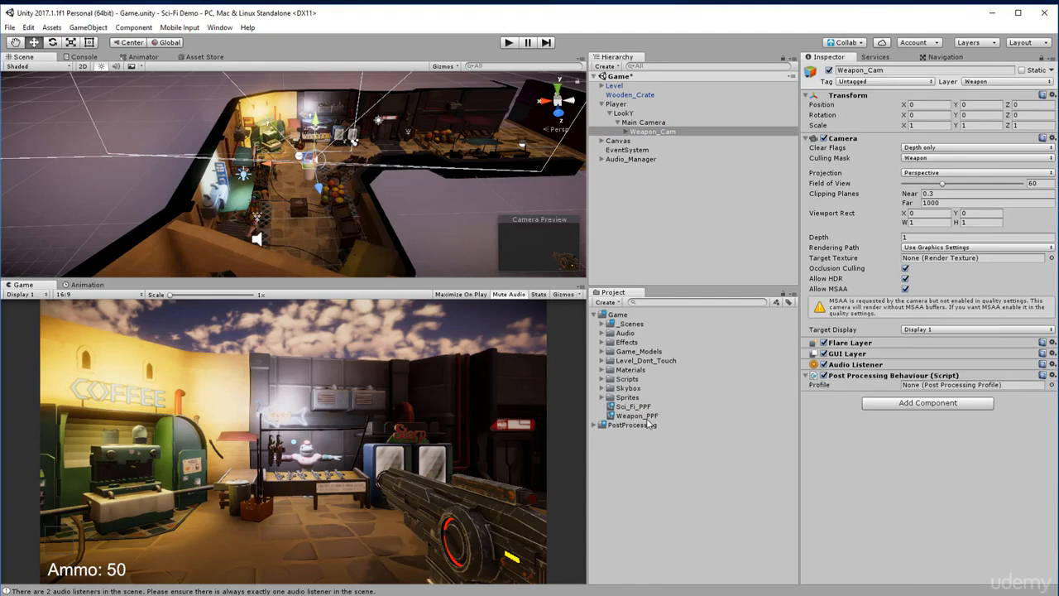
drag(639, 417, 921, 388)
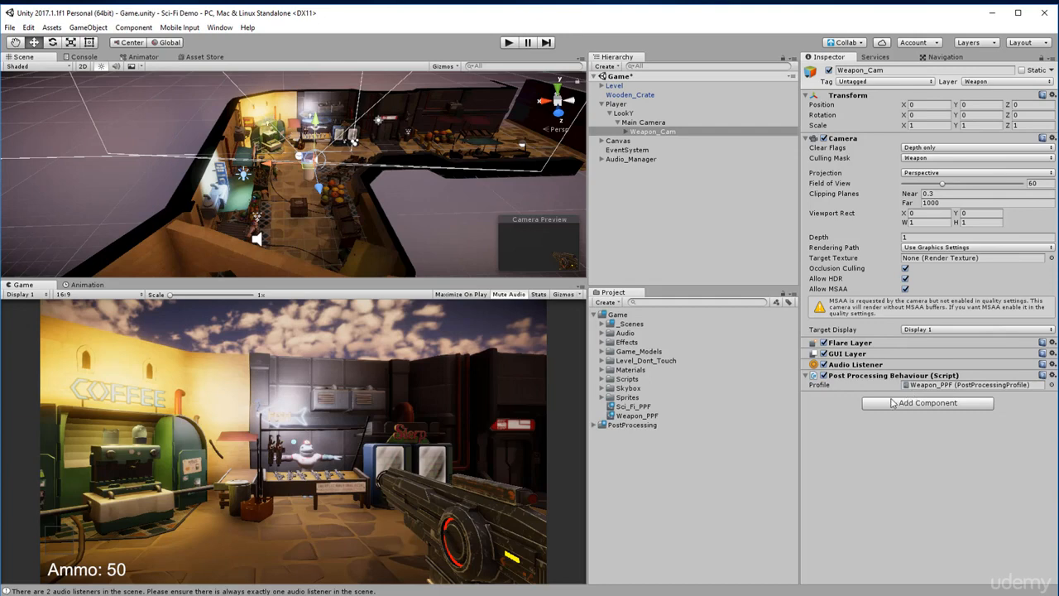
- Enable Bloom in the Weapon_PPF profile and set its intensity to 0.3
click(637, 416)
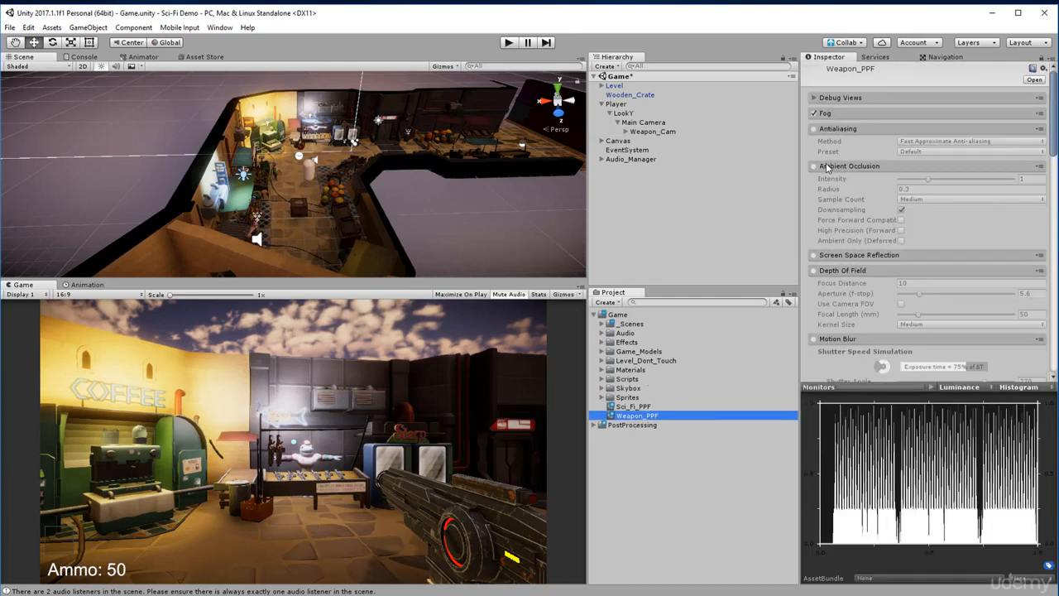
scroll(823, 184, down, 10)
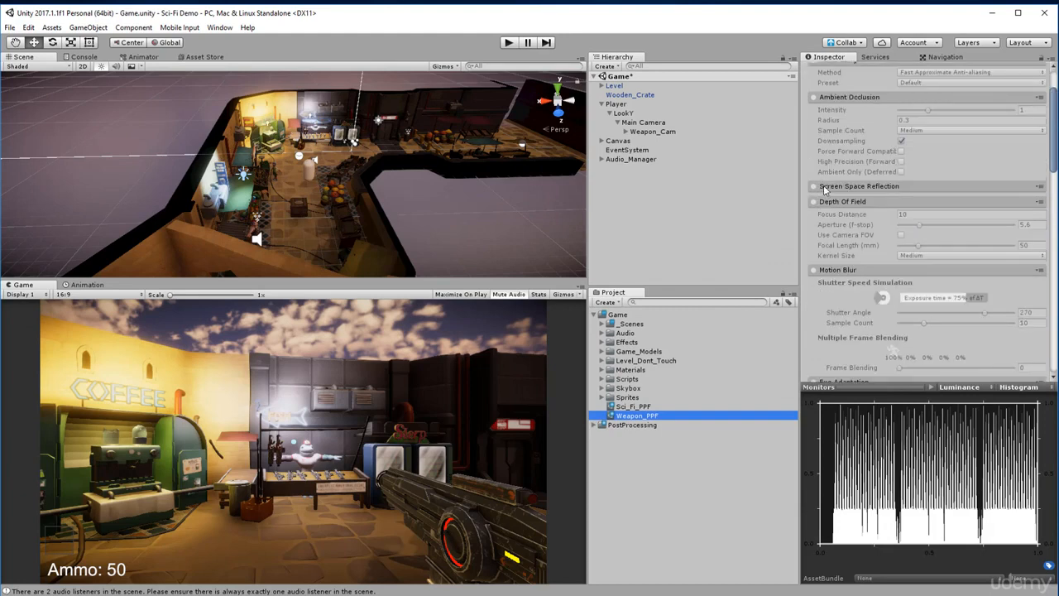
click(814, 156)
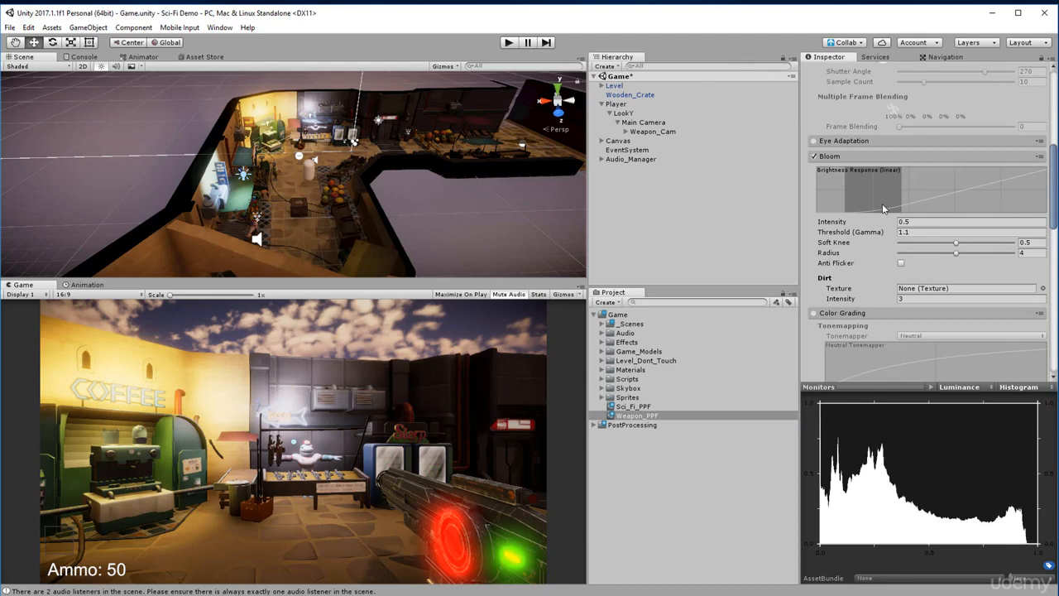
scroll(874, 234, down, 3)
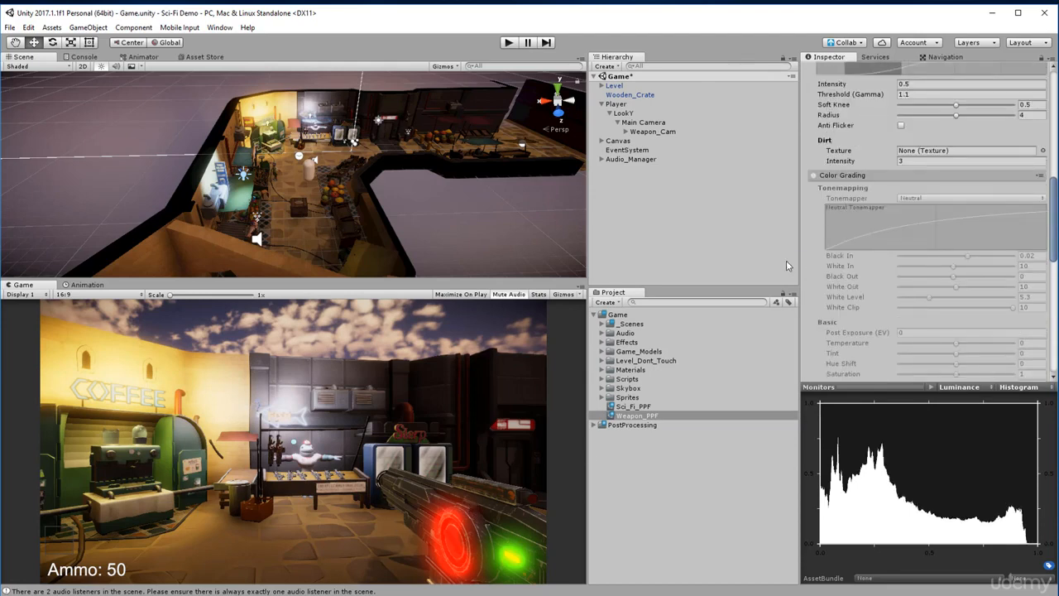
scroll(871, 210, up, 2)
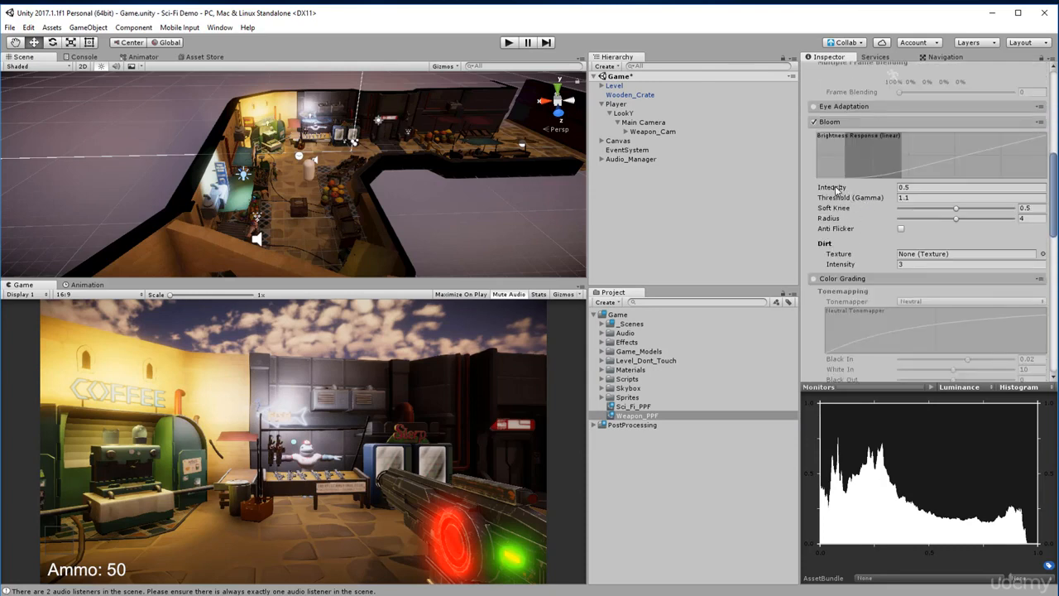
drag(832, 188, 839, 193)
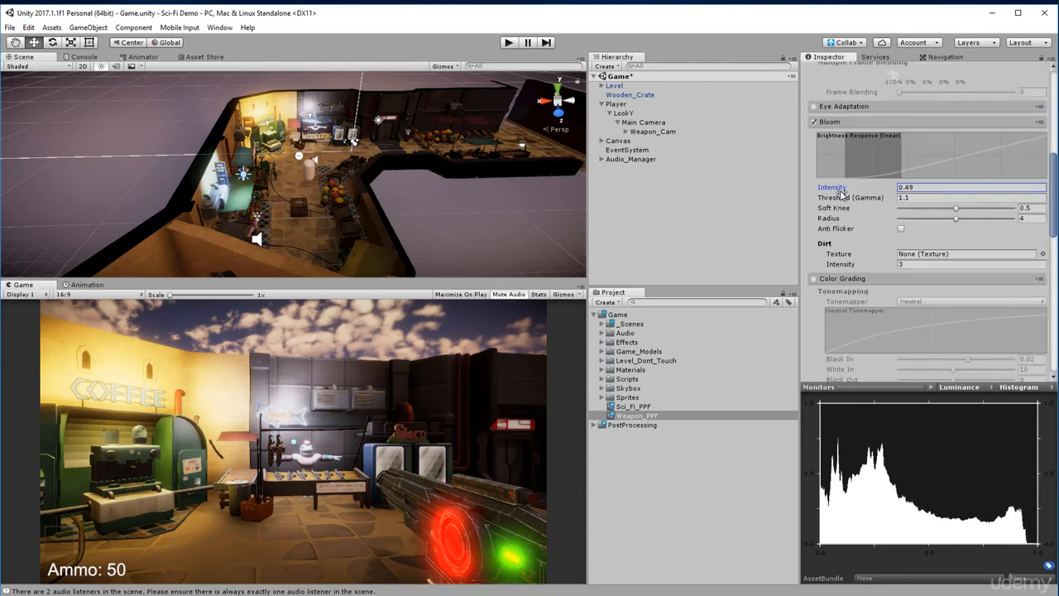
click(910, 187)
text(0.3)
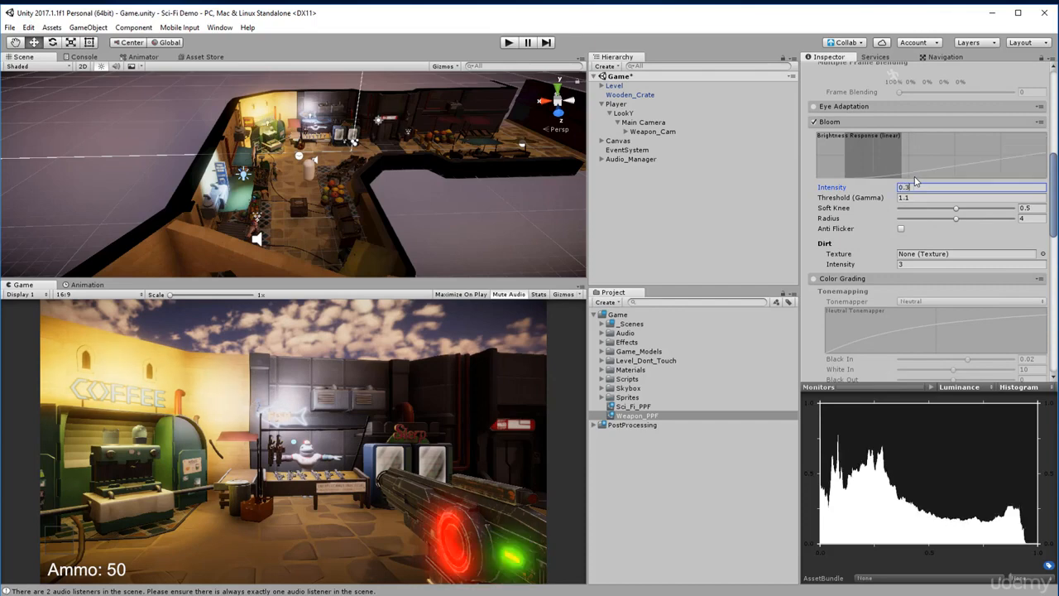
- Raise Weapon_PPF's Bloom threshold to about 4.68, lower its intensity to about 0.26, and collapse the Bloom settings
drag(856, 200, 917, 234)
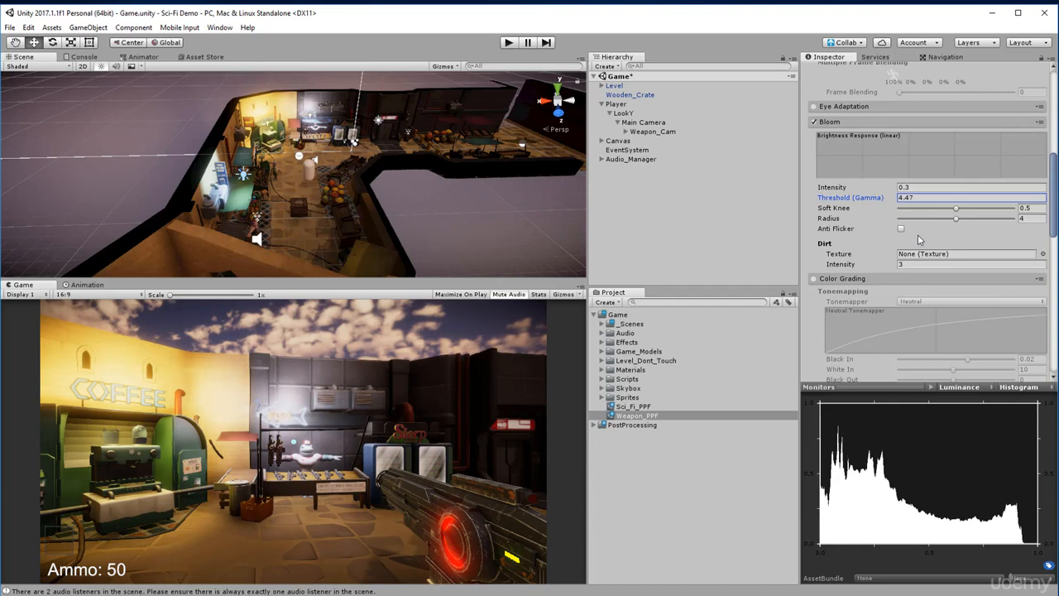
mouse_move(843, 189)
mouse_down()
mouse_move(861, 191)
mouse_move(842, 191)
mouse_move(850, 203)
mouse_up()
scroll(807, 241, down, 5)
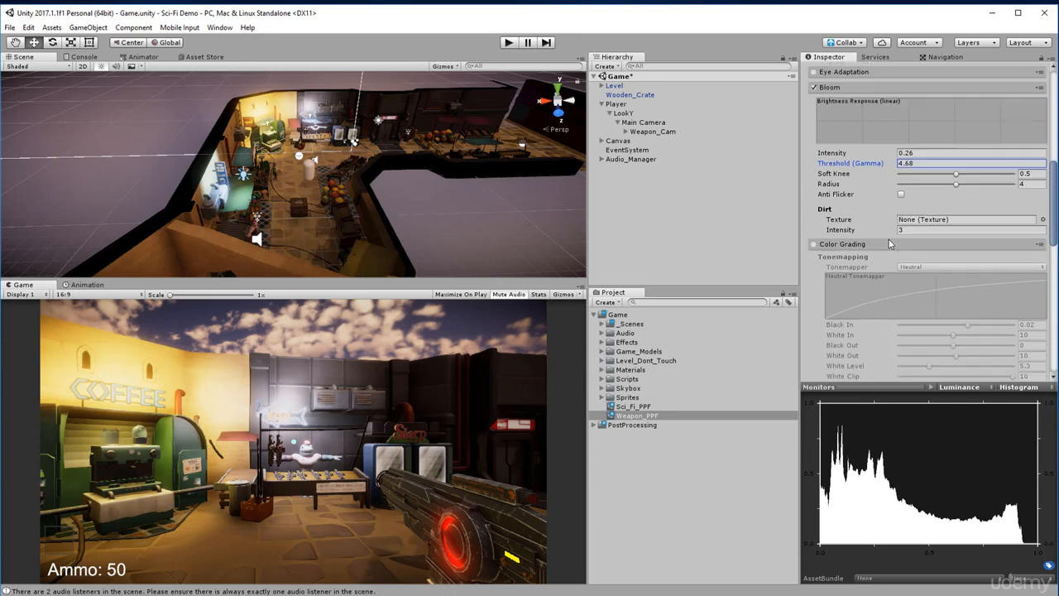
scroll(819, 234, up, 8)
click(840, 227)
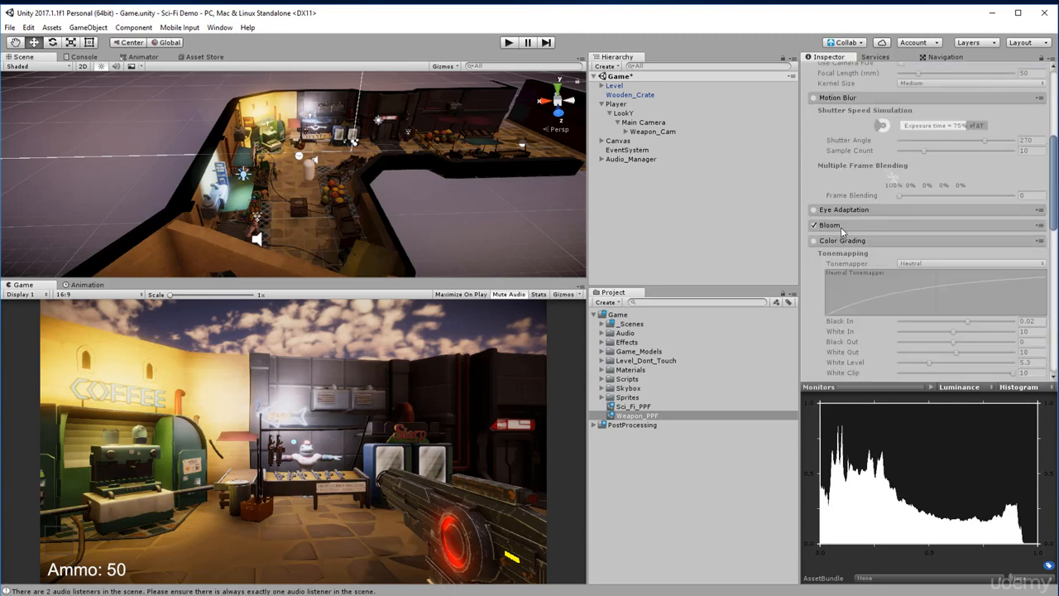
- Switch Weapon_PPF's Color Grading on and off repeatedly to compare the weapon's look with and without it
click(814, 240)
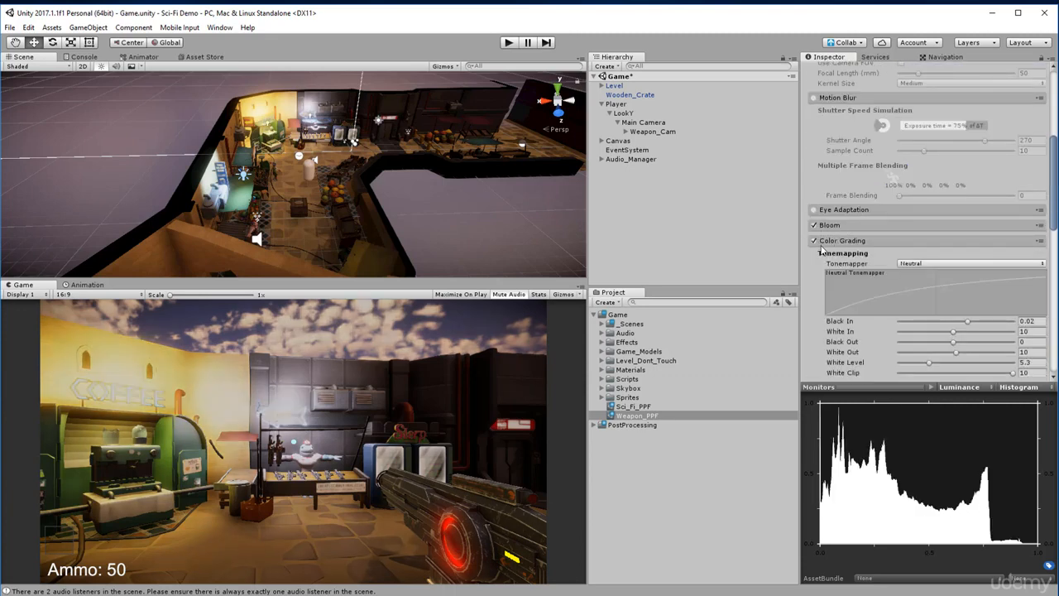
click(814, 241)
click(815, 241)
click(814, 241)
click(814, 240)
click(814, 241)
click(814, 241)
- Set Weapon_PPF's tonemapper to Filmic (ACES) to check its effect, and leave Color Grading disabled
scroll(842, 271, down, 3)
click(926, 194)
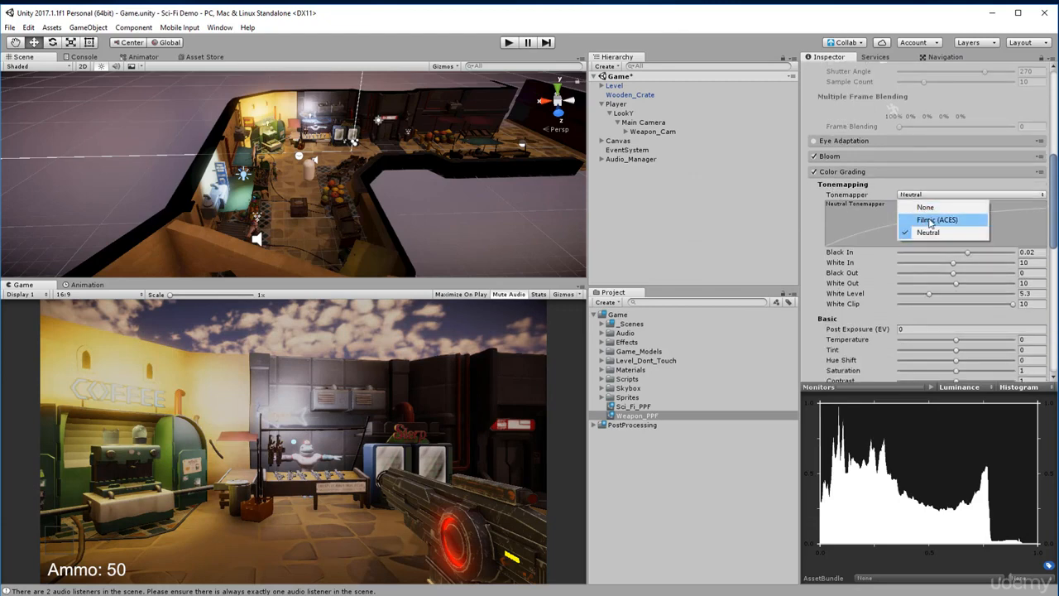
click(931, 220)
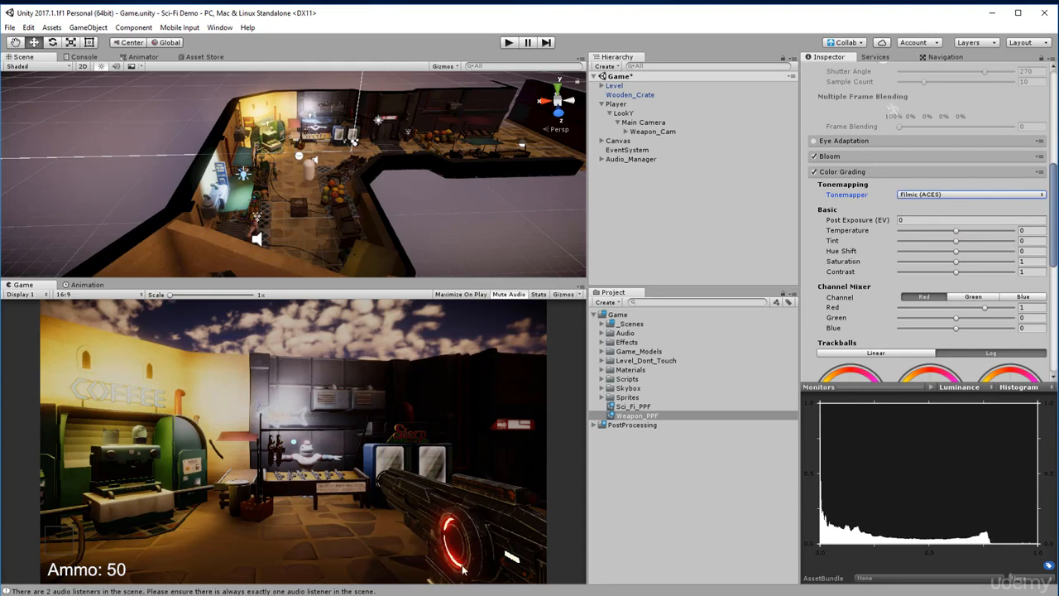
click(931, 196)
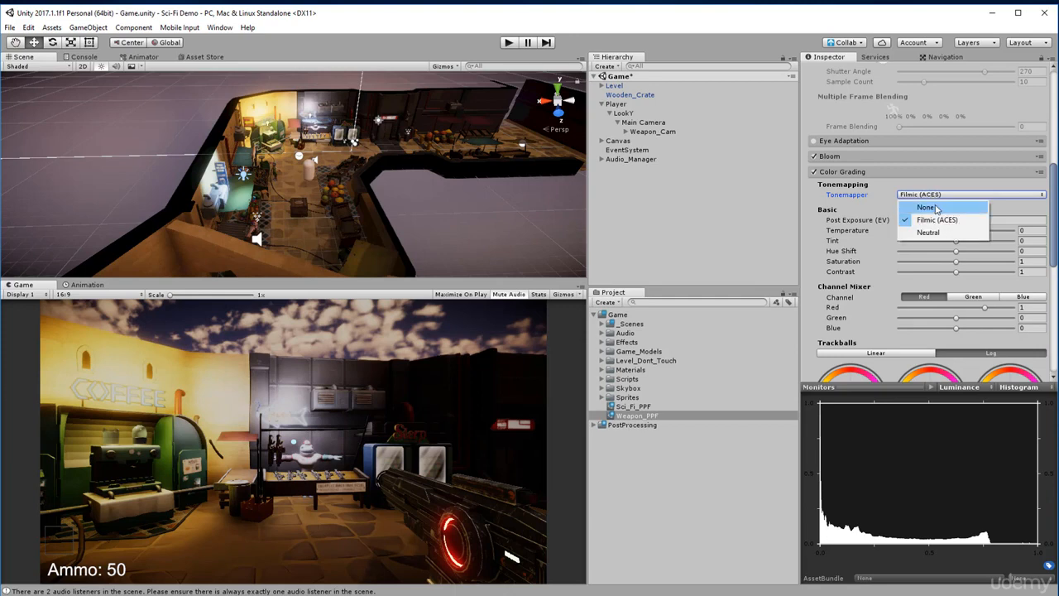
click(815, 172)
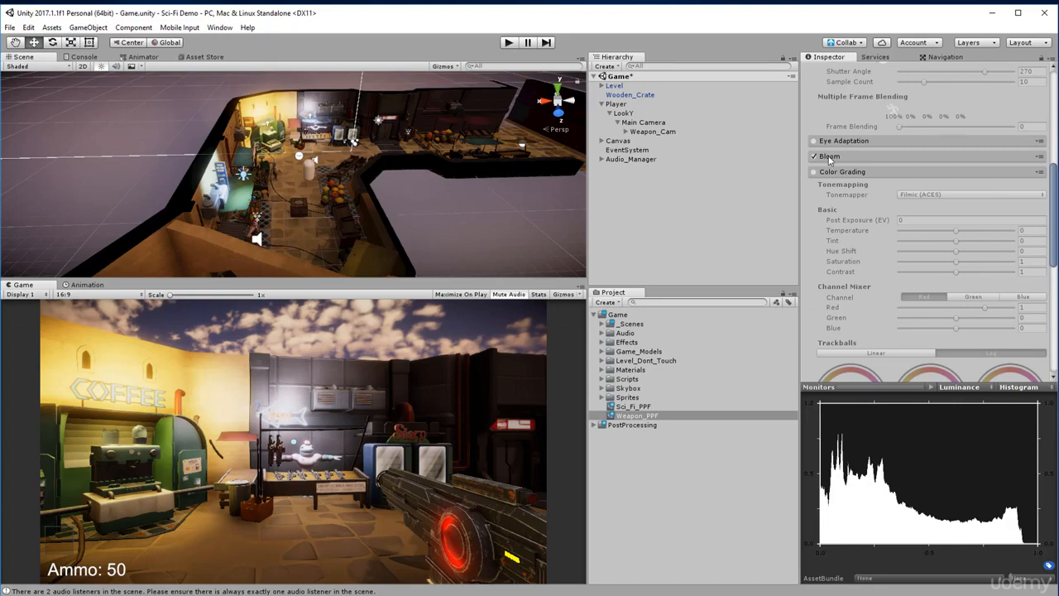
- Examine which post-processing profile the Main Camera uses and view the Sci_Fi_PPF profile's settings
click(642, 133)
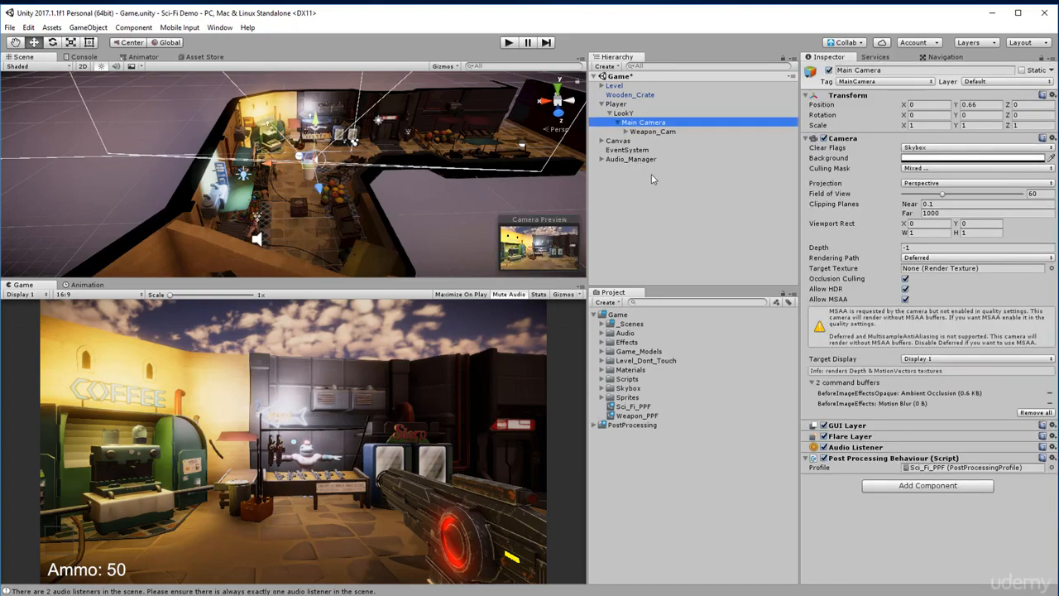
click(921, 467)
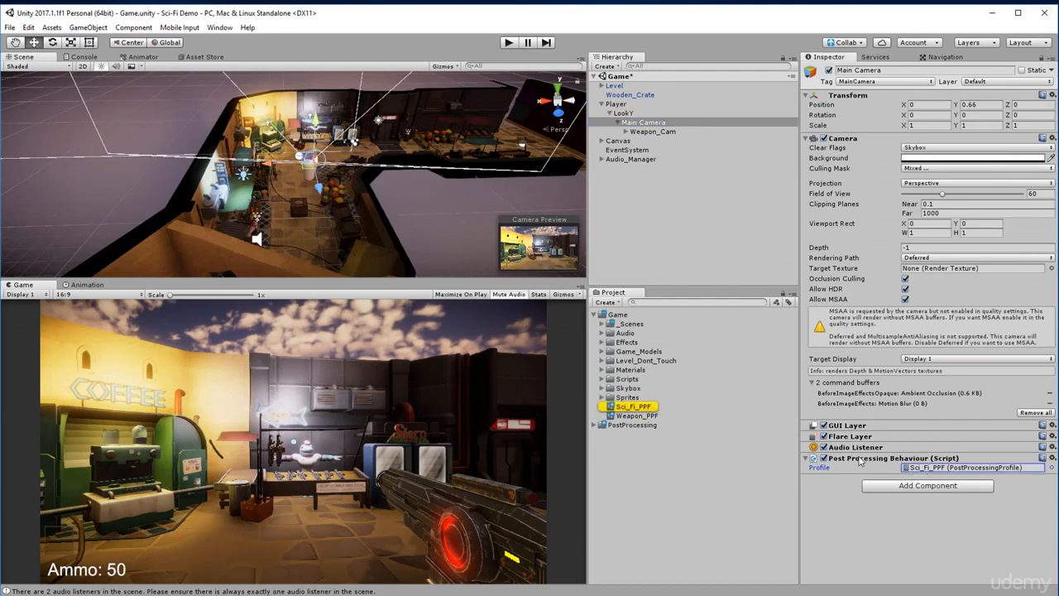
click(642, 416)
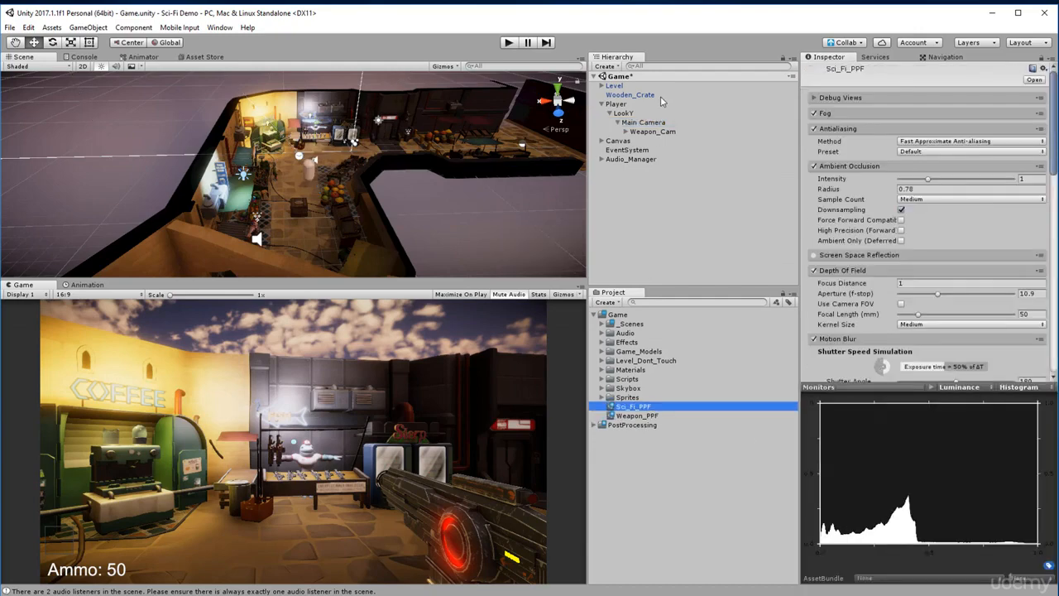
click(643, 124)
key(Up)
key(Up)
key(Down)
key(Down)
key(Down)
key(Down)
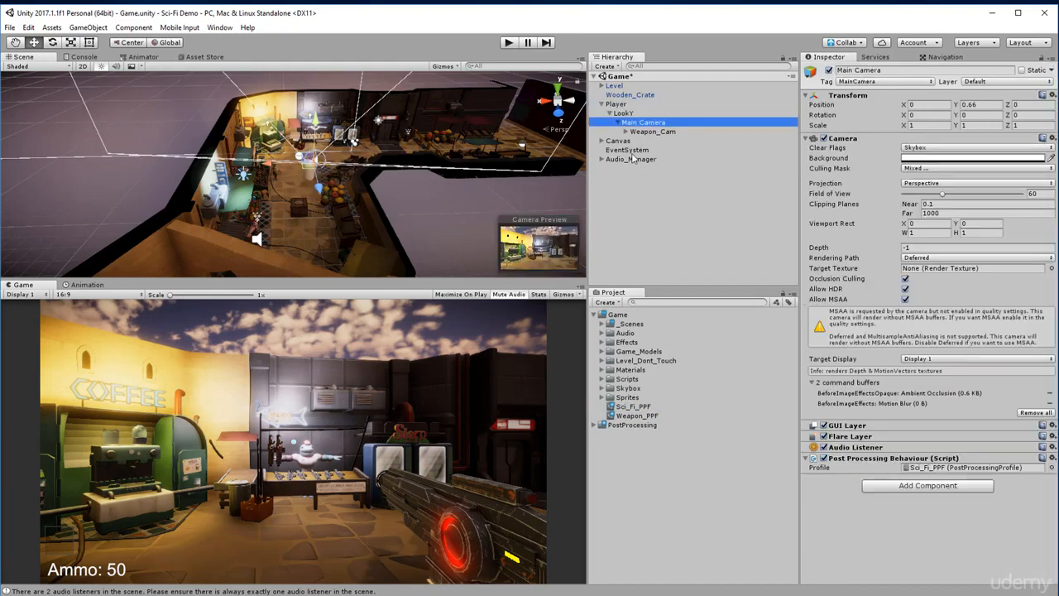
key(Up)
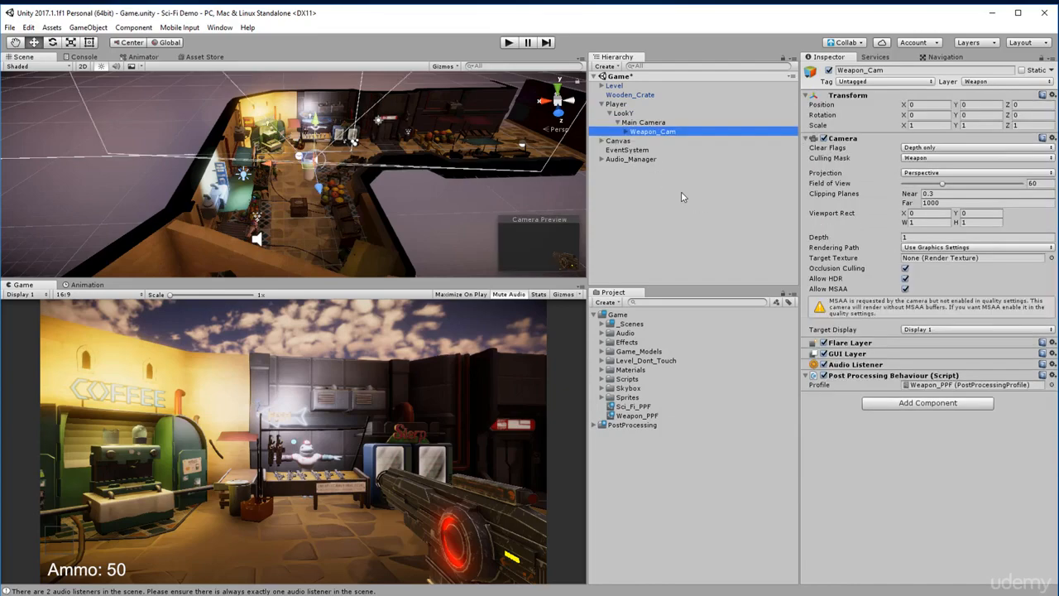
key(Down)
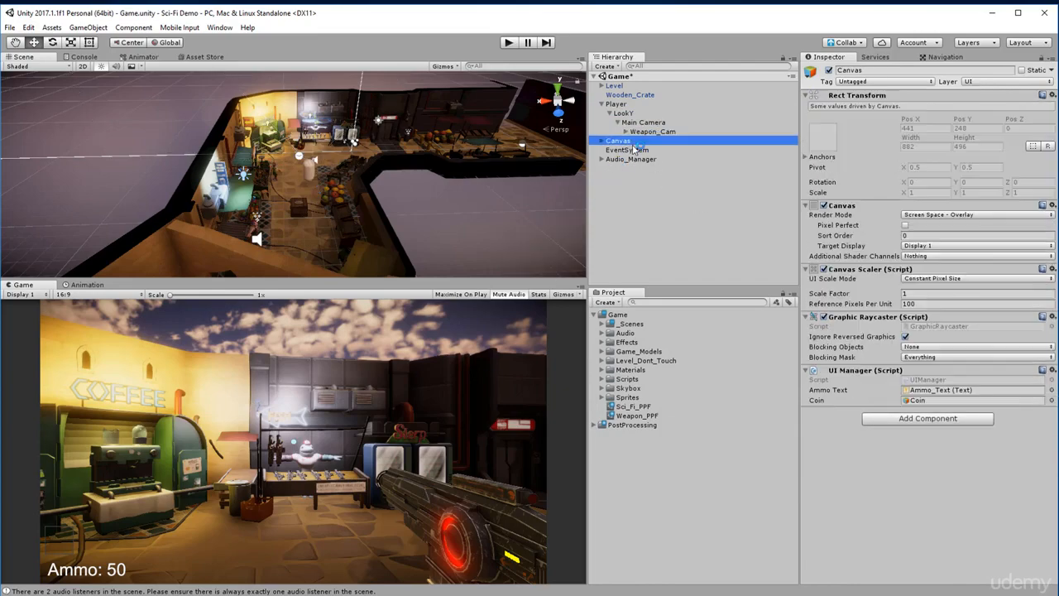
key(Up)
key(Up)
key(Down)
key(Down)
key(Up)
key(Up)
key(Up)
key(Up)
key(Up)
key(Up)
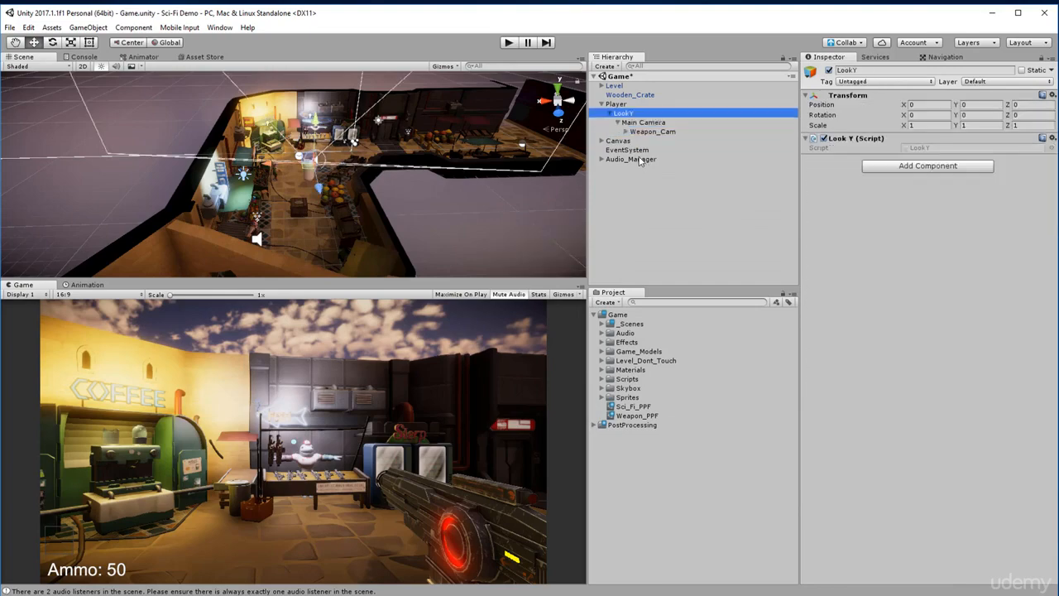
- Set the intensity of the SunLight in the Market's Lights group to 0.8, after trying about 1.06, 1 and 10
key(Right)
key(Down)
key(Right)
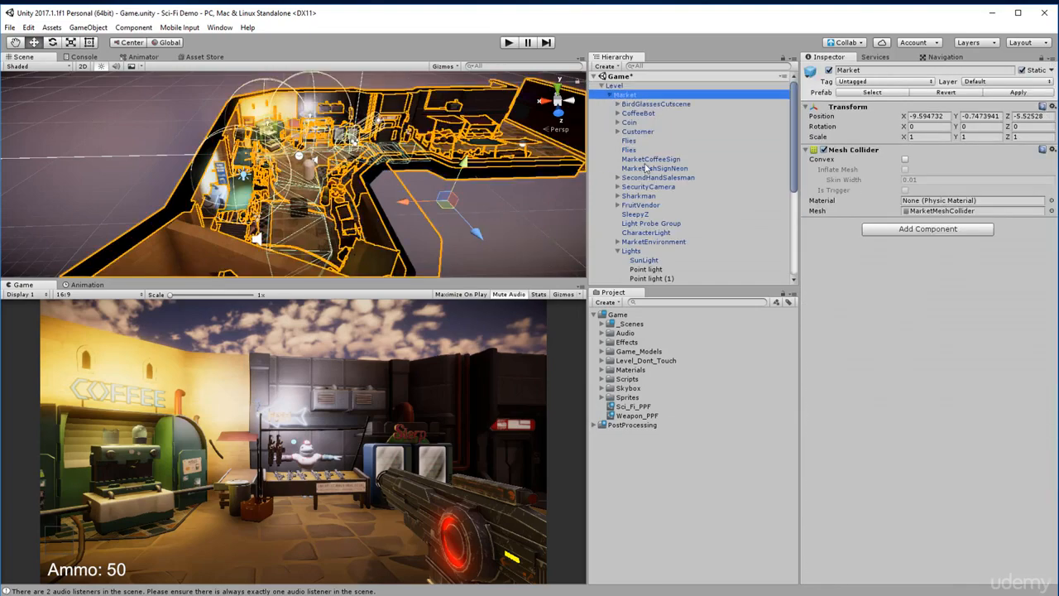
click(637, 259)
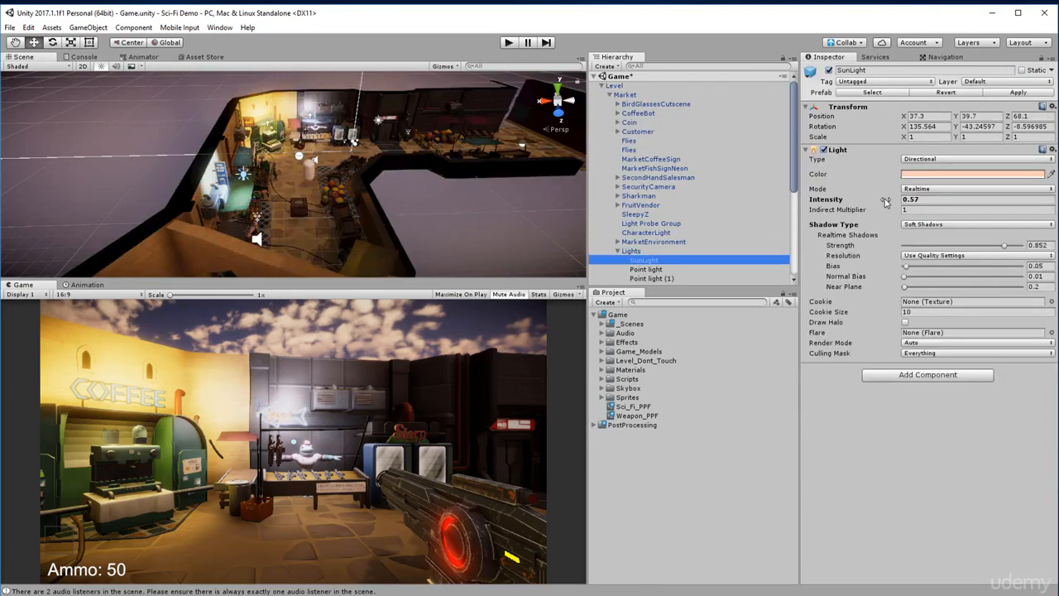
drag(837, 202, 842, 205)
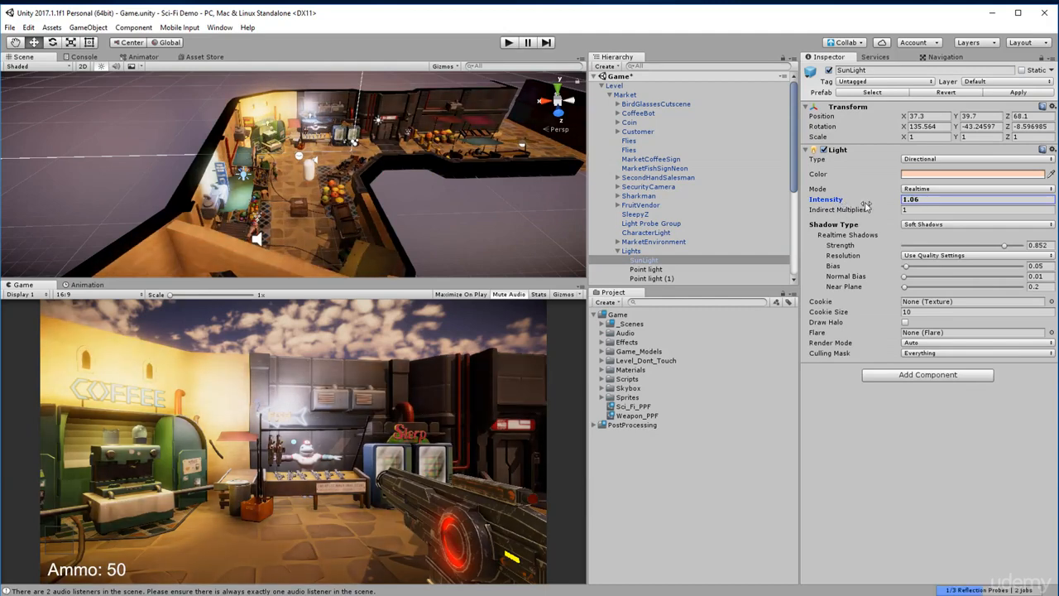
click(915, 200)
text(1)
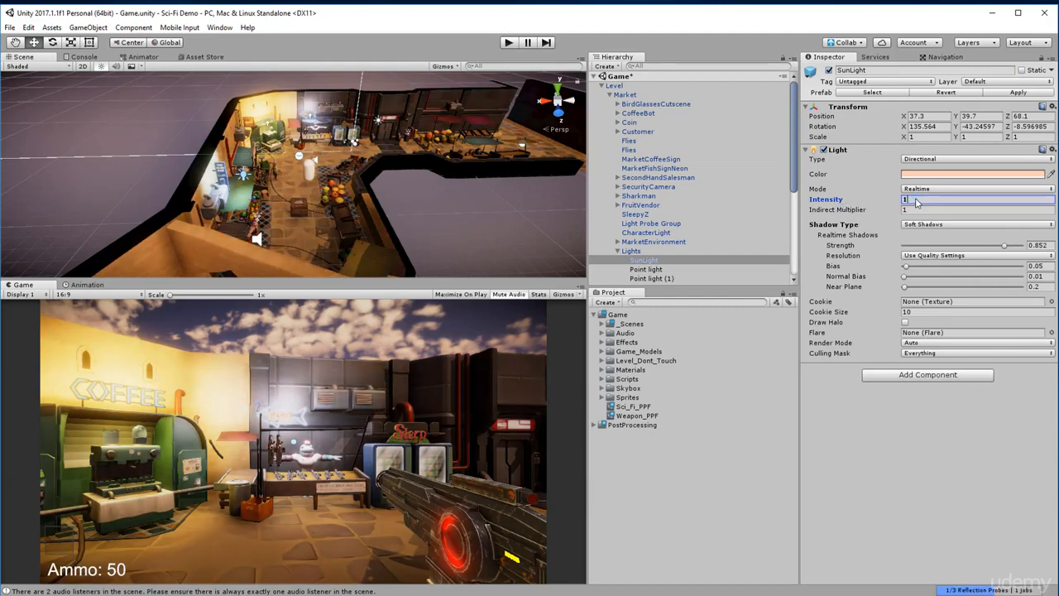
text(0)
key(BackSpace)
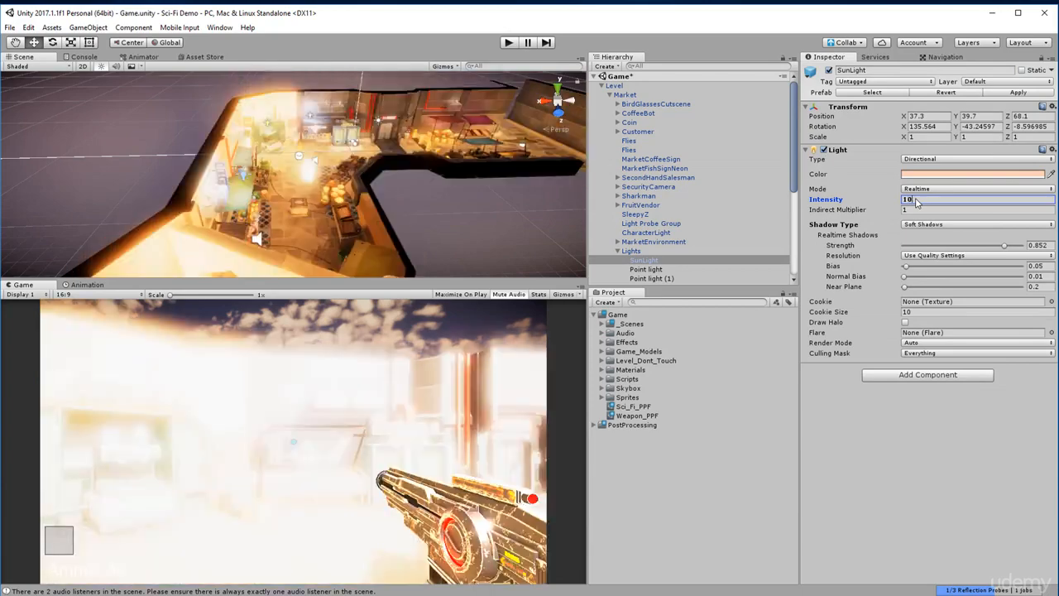
key(BackSpace)
text(0.8)
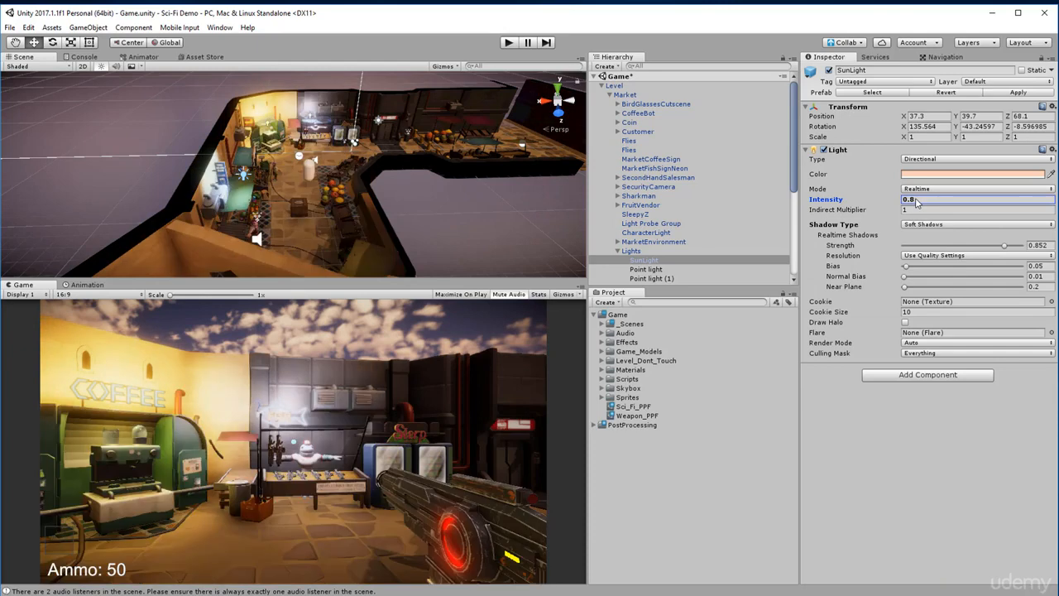
- Collapse the Market group and its parent Level object in the scene hierarchy
click(633, 252)
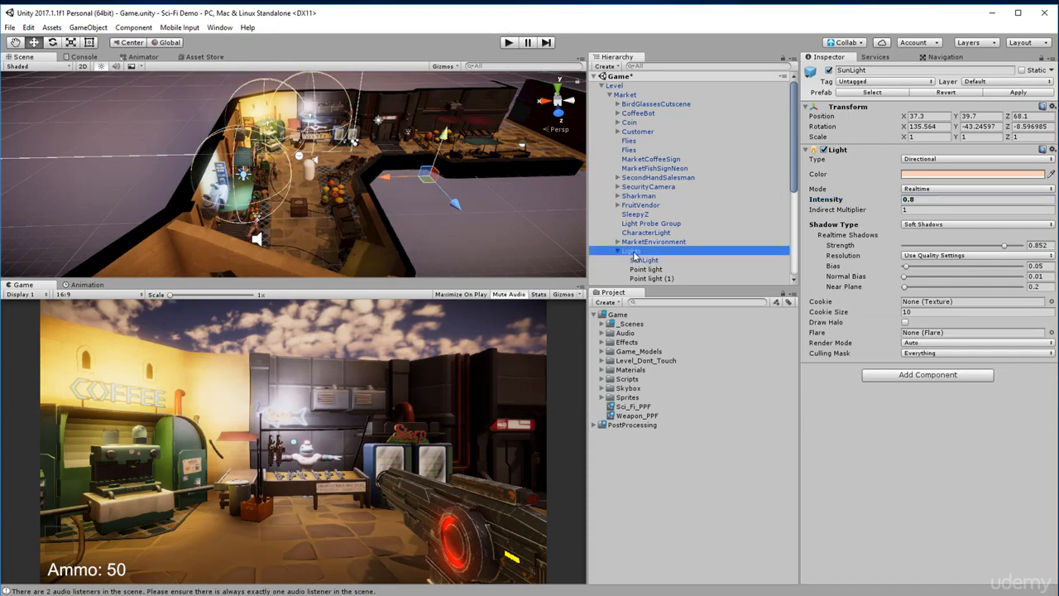
click(626, 94)
key(Left)
key(Left)
key(Left)
- Switch the Main Camera's Post Processing Behaviour off and back on to compare the scene with and without effects
click(644, 123)
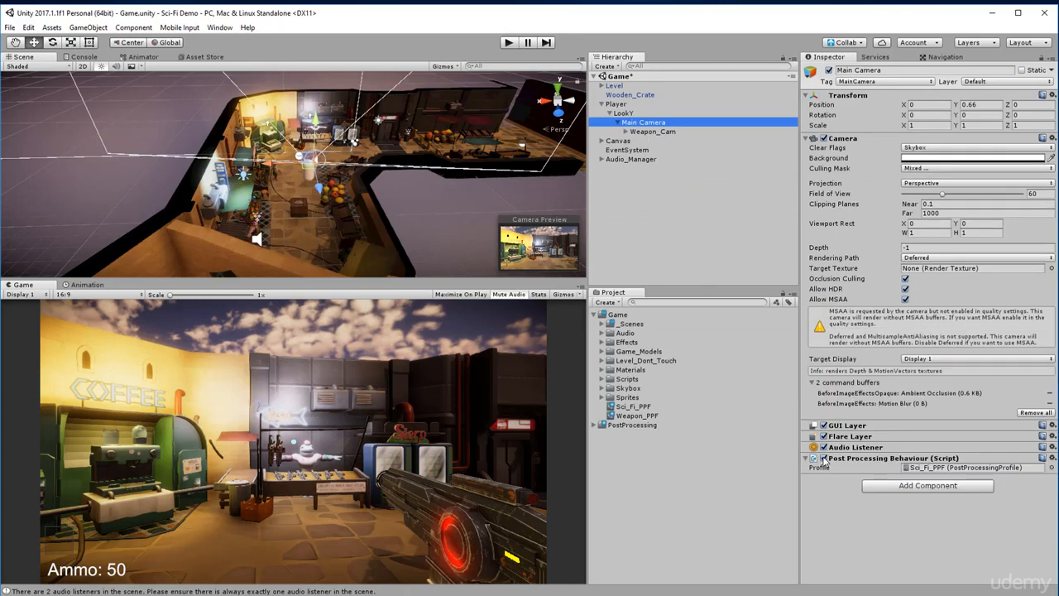
click(824, 457)
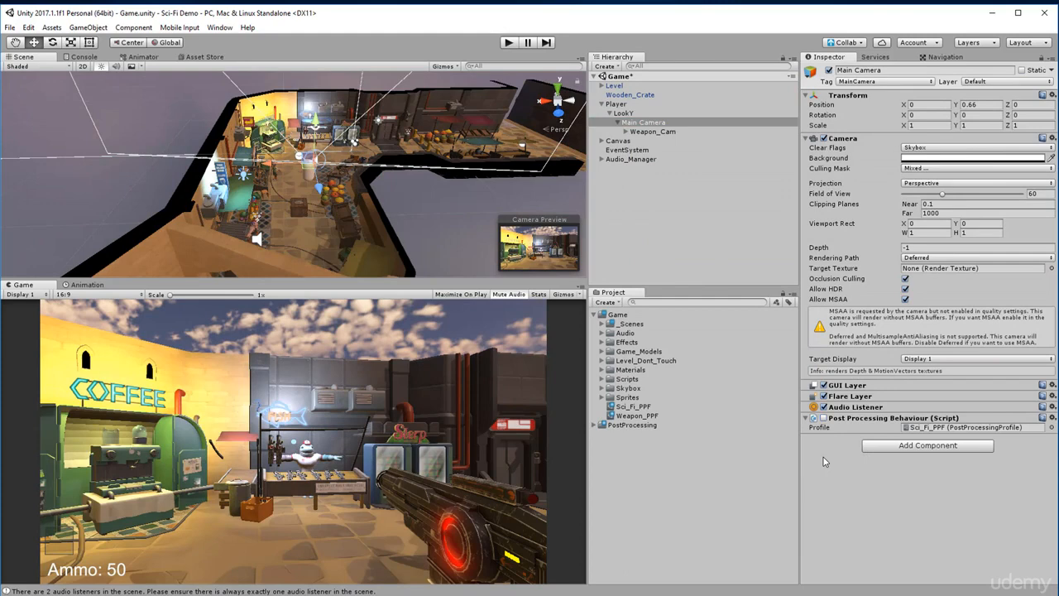
click(824, 417)
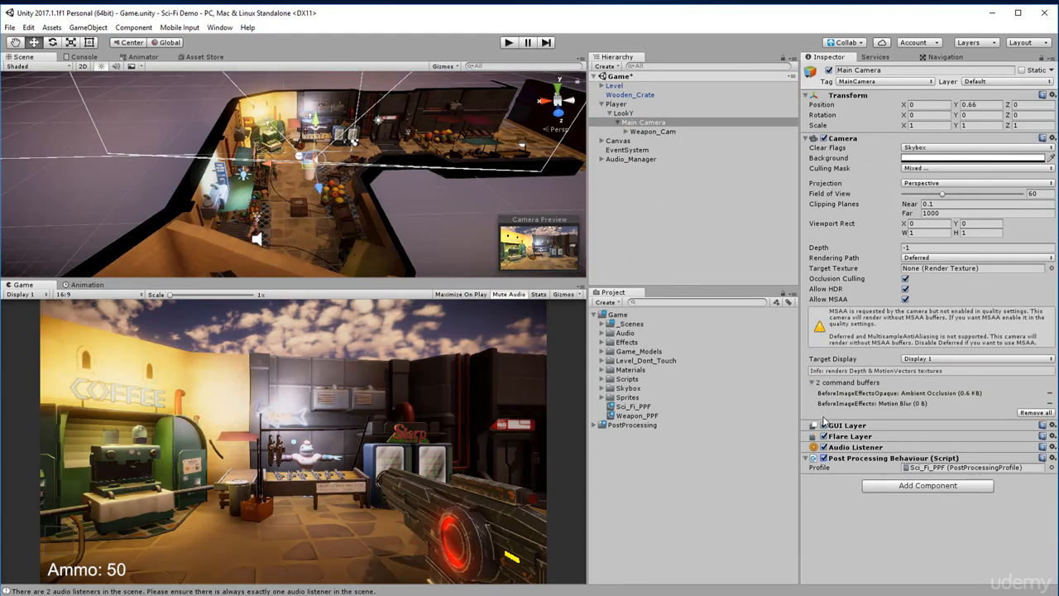